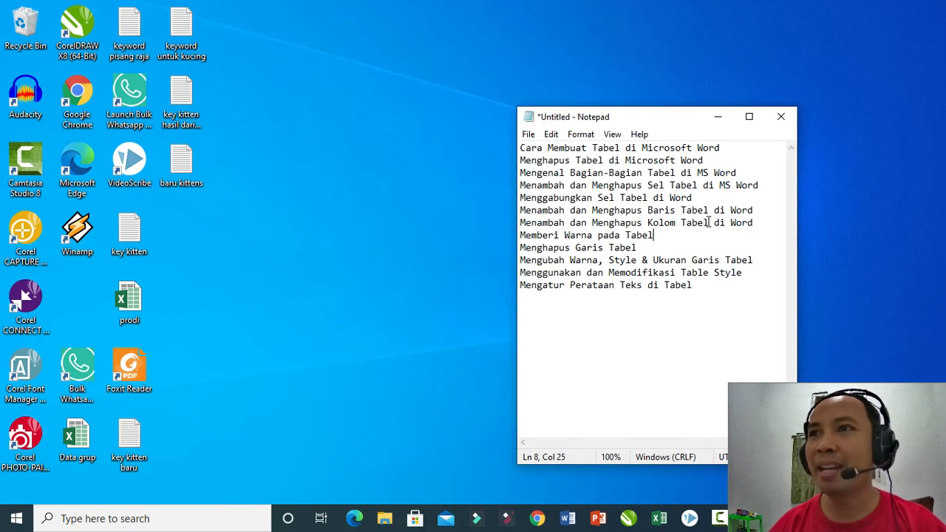
Review the list of Word table topics in the open note
drag(520, 152, 708, 298)
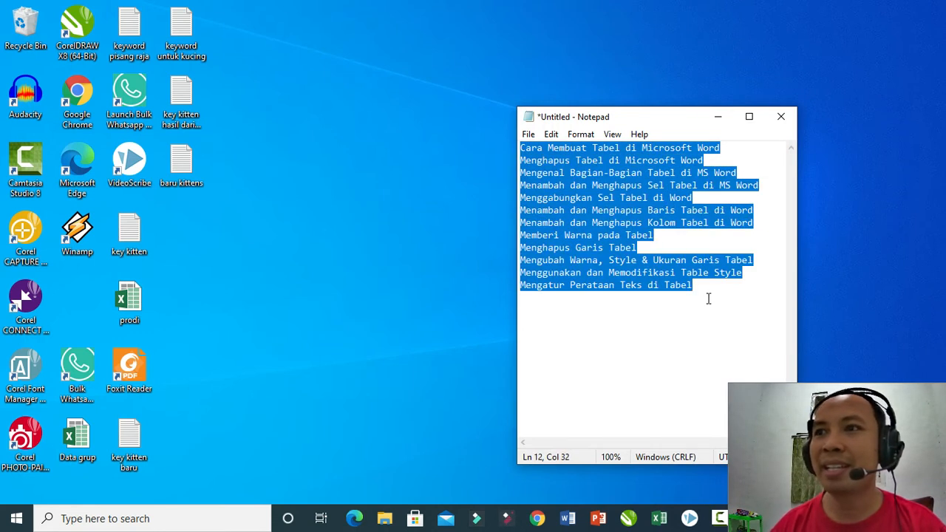
click(704, 294)
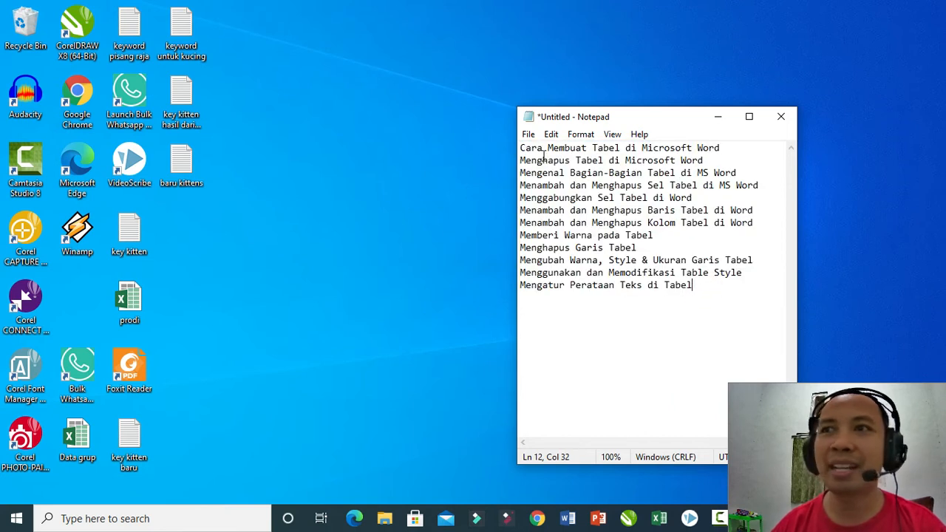
drag(525, 148, 647, 148)
drag(542, 160, 621, 172)
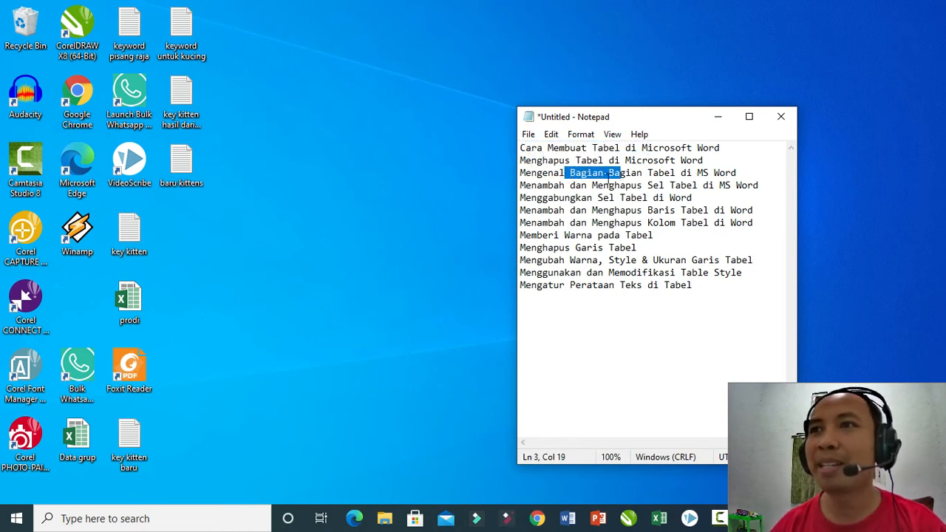
drag(553, 186, 644, 186)
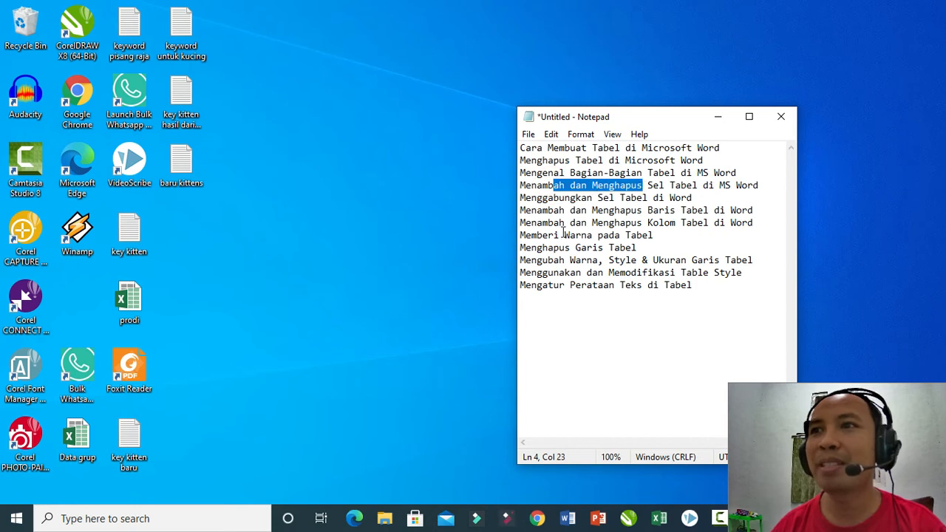
click(442, 367)
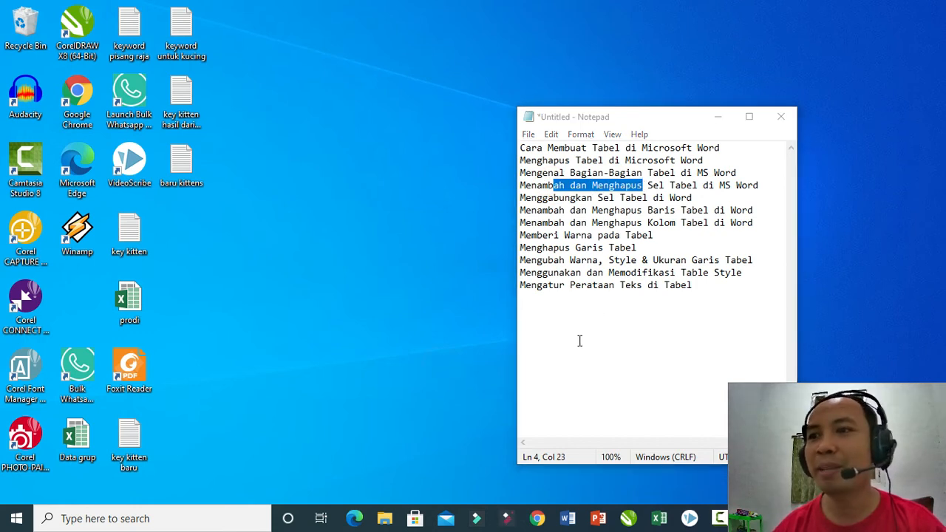
Switch to Microsoft Word, create a blank document and bring it in front of the note
click(568, 520)
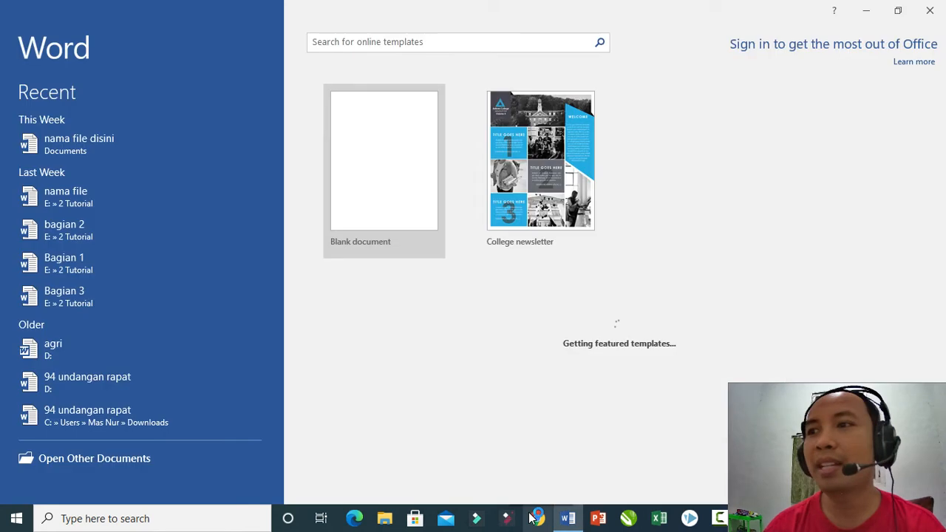
click(611, 394)
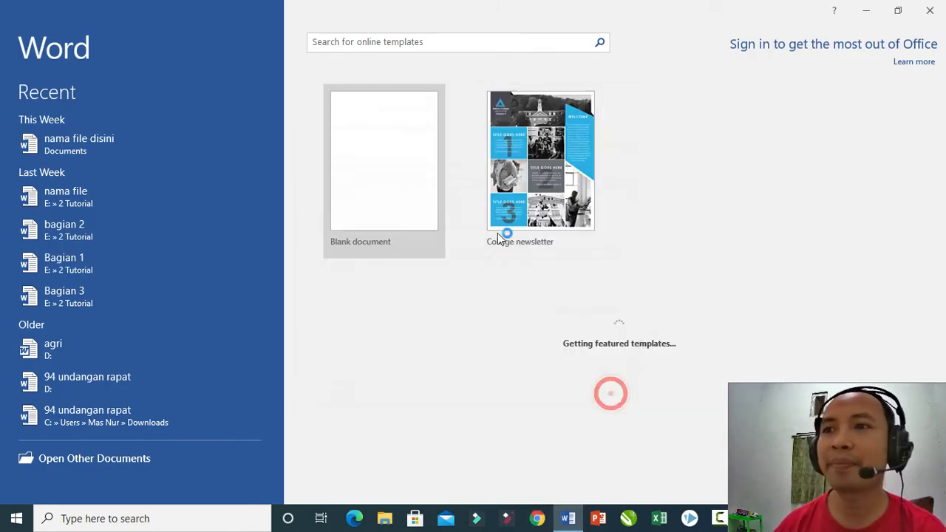
click(417, 180)
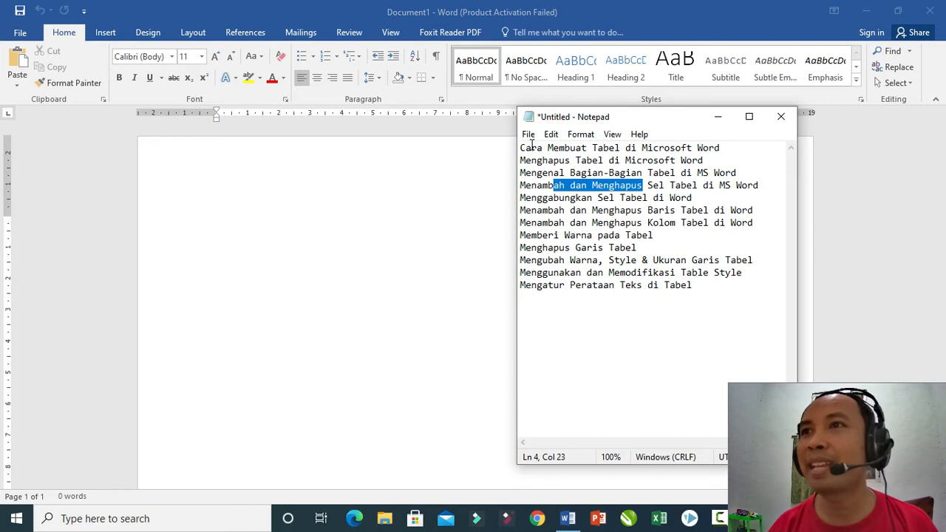
click(338, 244)
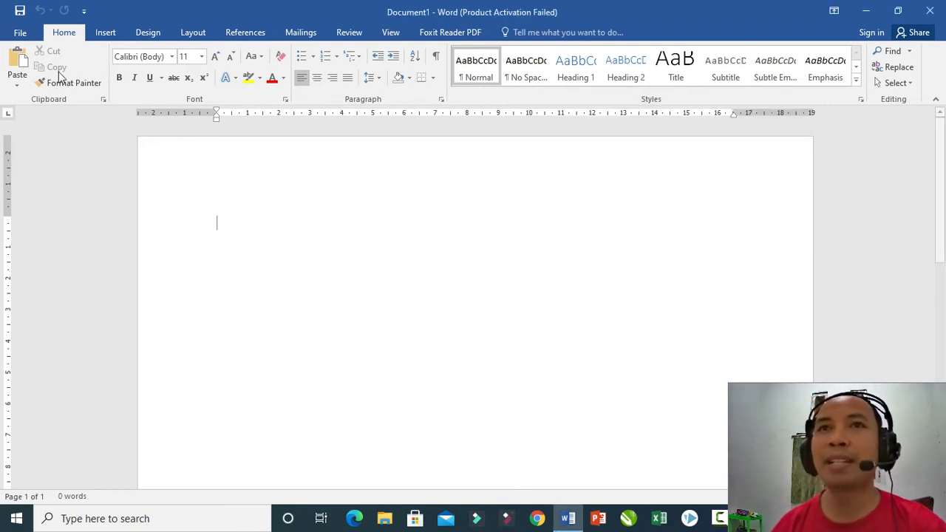
click(104, 32)
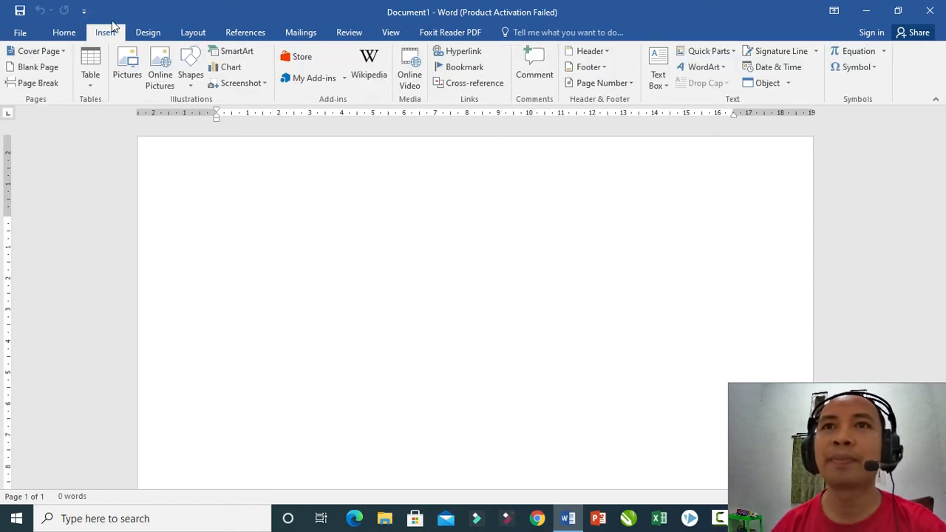
click(92, 83)
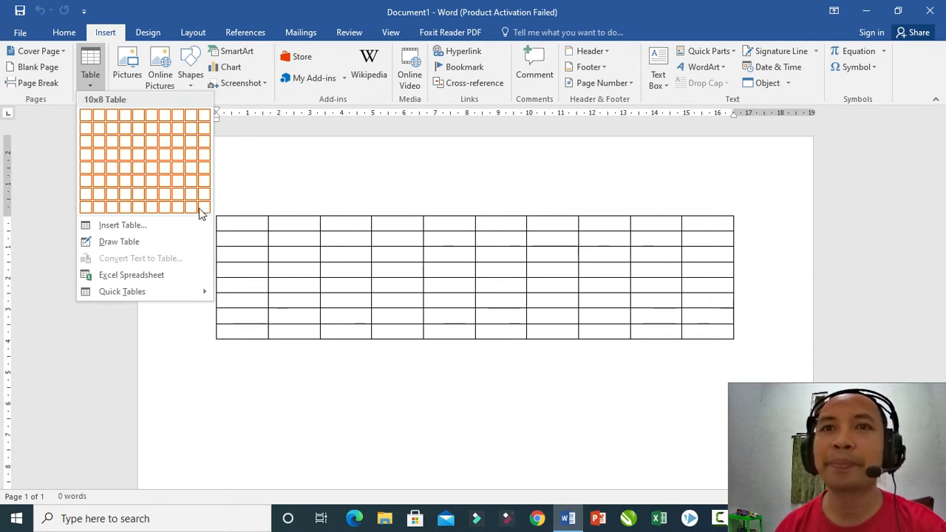
click(117, 226)
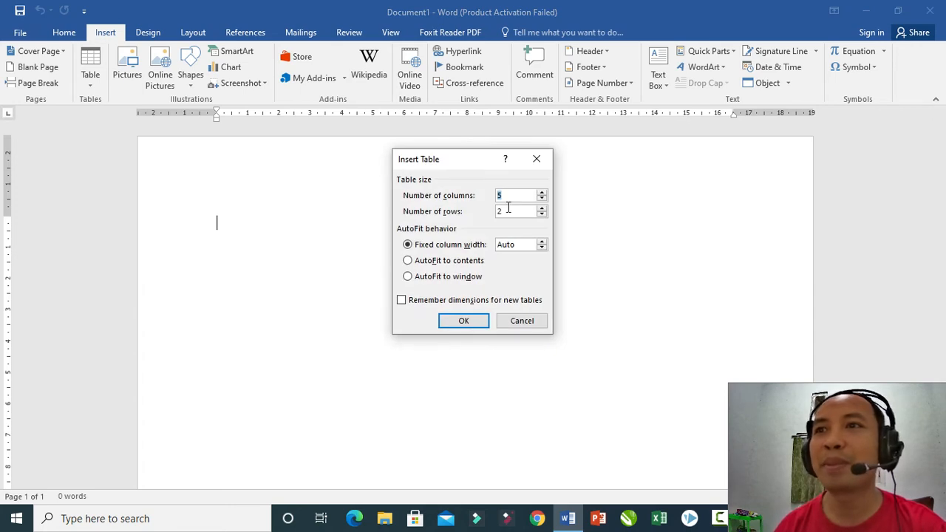
click(530, 321)
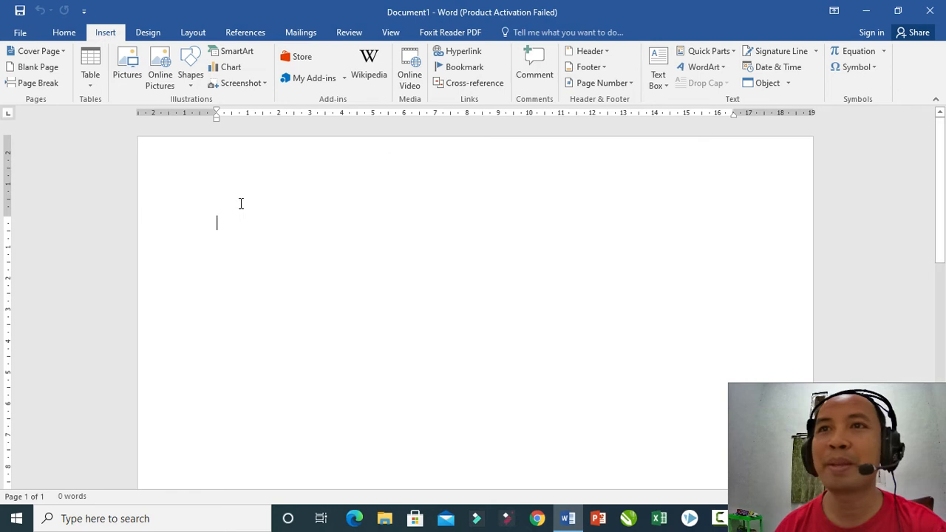
Try a table of four columns and three rows, check its columns and rows, and undo its insertion
click(90, 74)
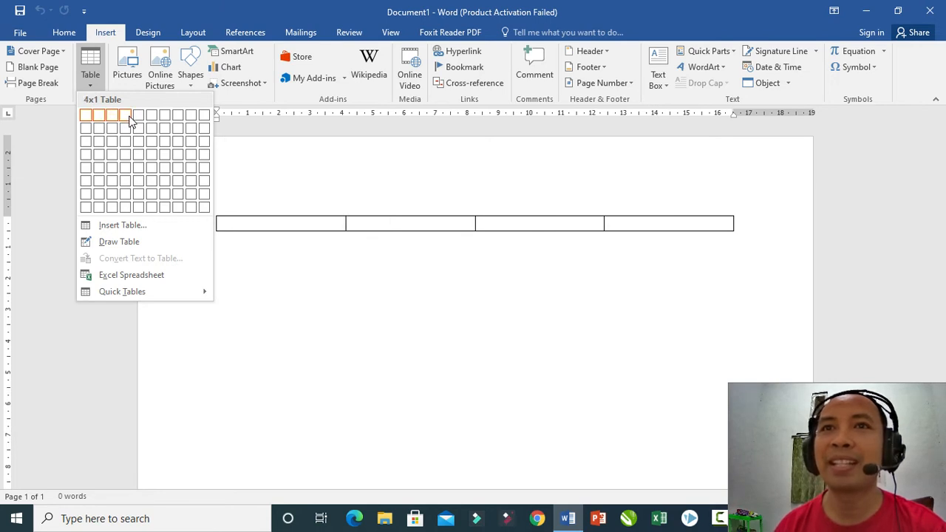
click(125, 139)
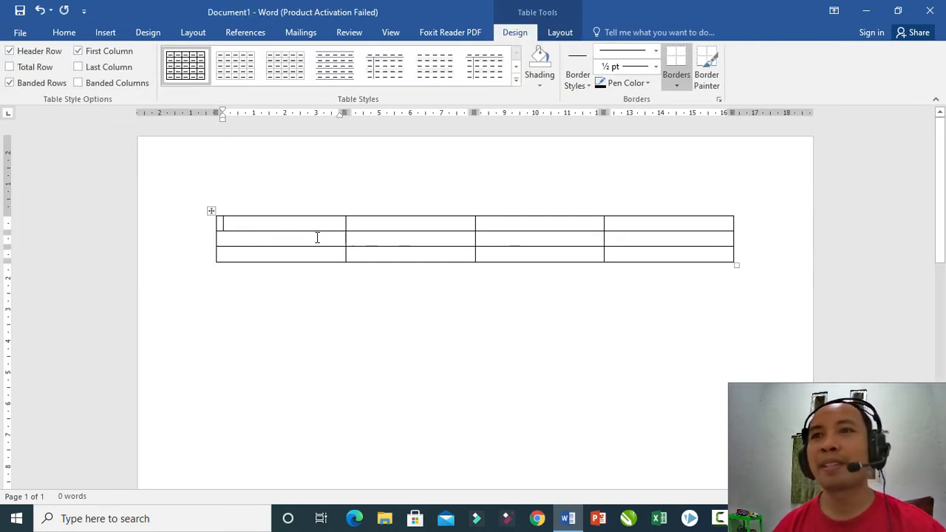
click(293, 224)
click(401, 223)
click(511, 222)
click(625, 222)
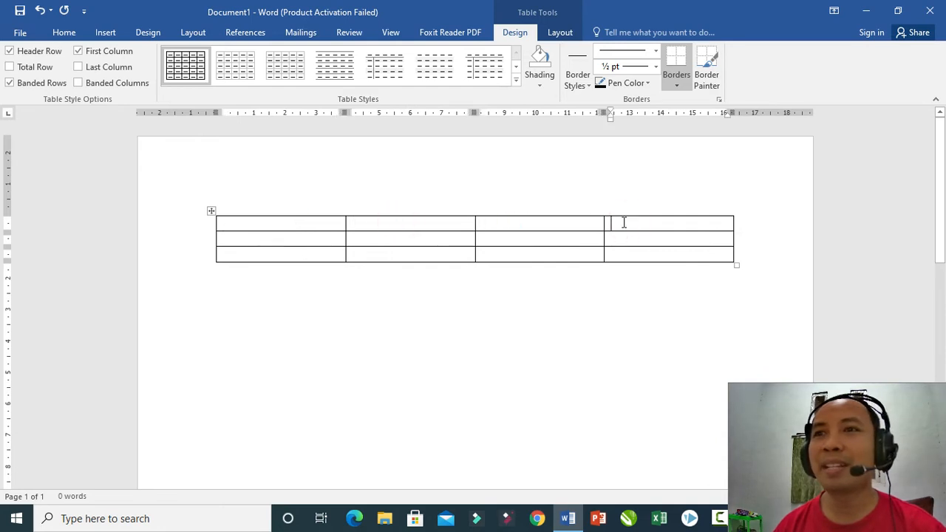
drag(189, 239, 191, 270)
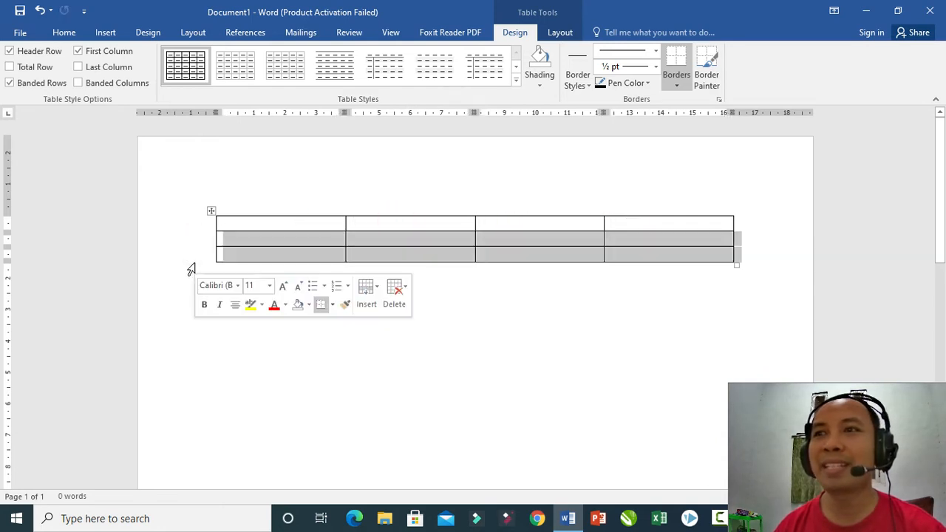
click(191, 267)
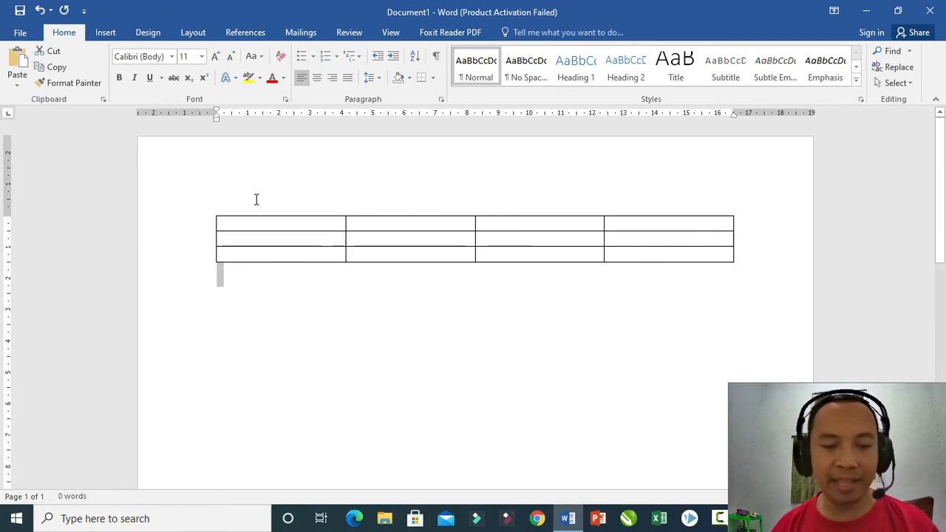
key(ctrl+z)
Insert a table with four columns and one row at the start of the document
click(106, 32)
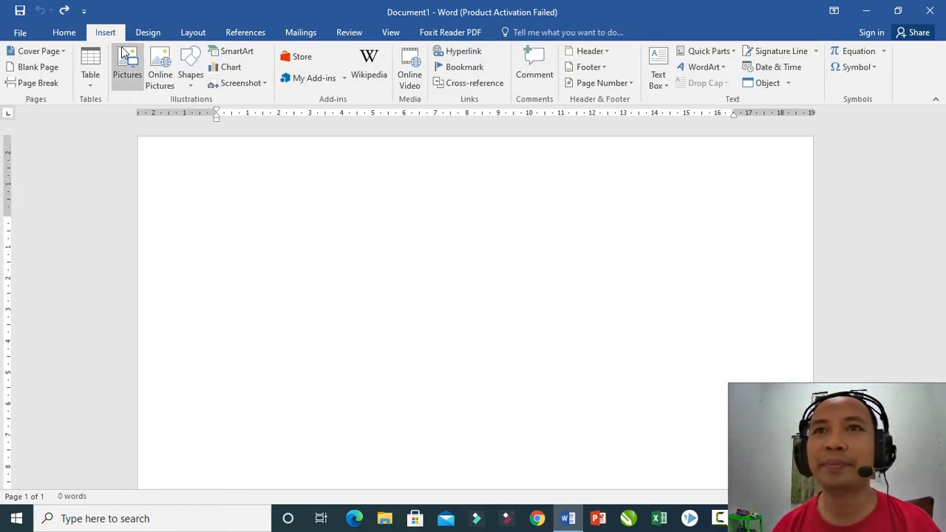
click(90, 70)
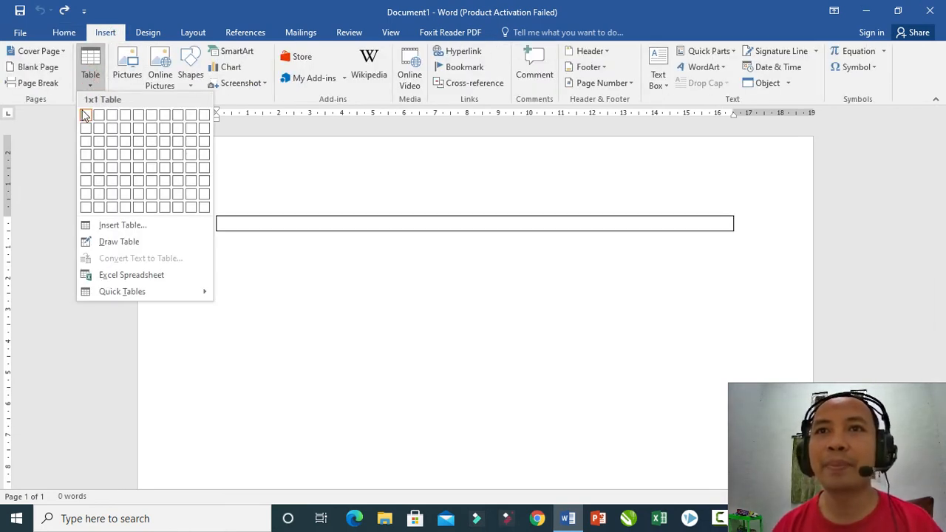
click(127, 118)
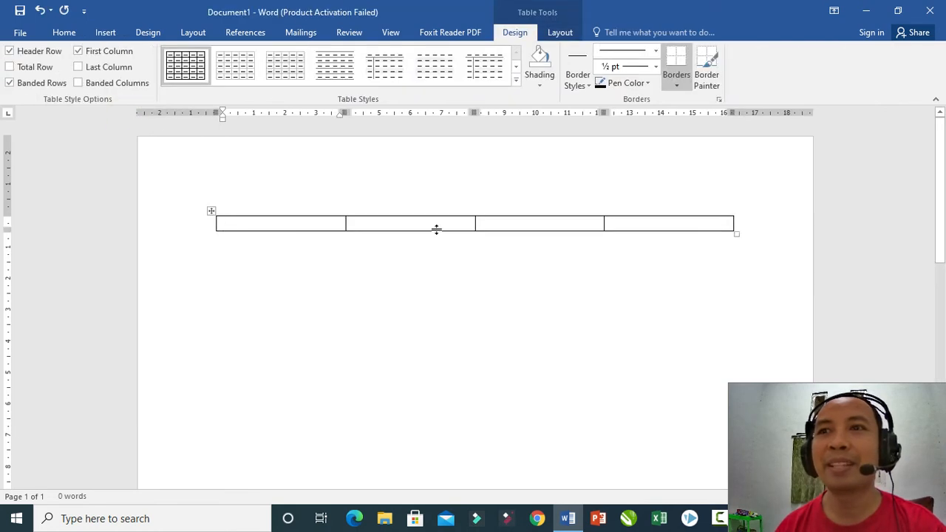
Extend the table from its last cell by adding new rows until it has eight rows
key(Tab)
key(Tab)
key(Tab)
key(Tab)
key(Tab)
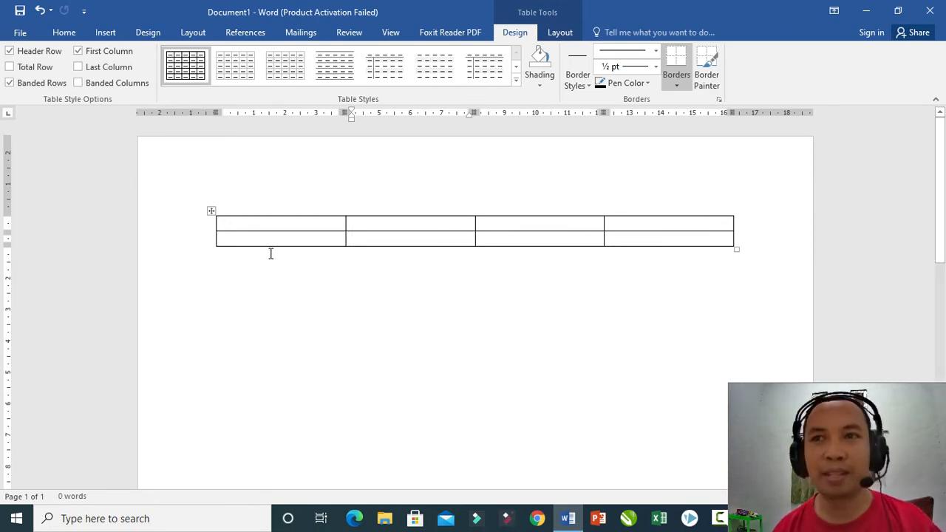
key(Tab)
key(Tab)
key(Tab)
key(Tab)
key(Tab)
key(Tab)
key(Tab)
key(Tab)
key(Tab)
key(Tab)
key(Tab)
key(Tab)
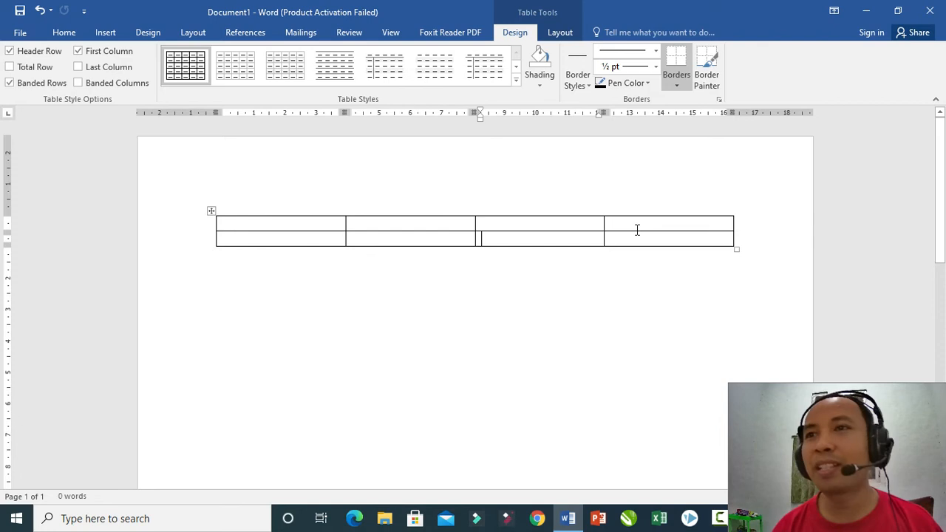
key(Tab)
key(Tab)
key(Tab)
key(Tab)
key(Tab)
key(Tab)
key(Tab)
key(Tab)
key(Tab)
key(Tab)
key(Tab)
key(Tab)
key(Tab)
key(Tab)
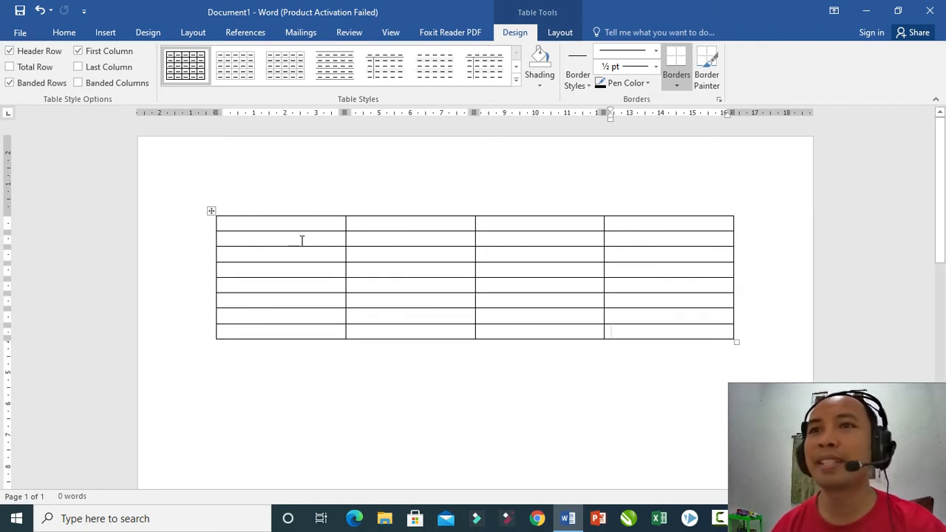
drag(173, 228, 169, 336)
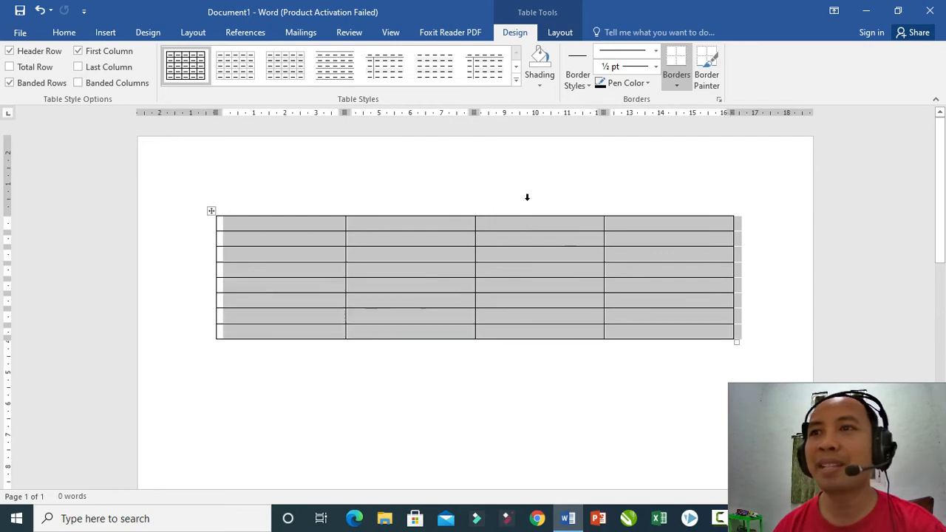
click(527, 199)
click(530, 224)
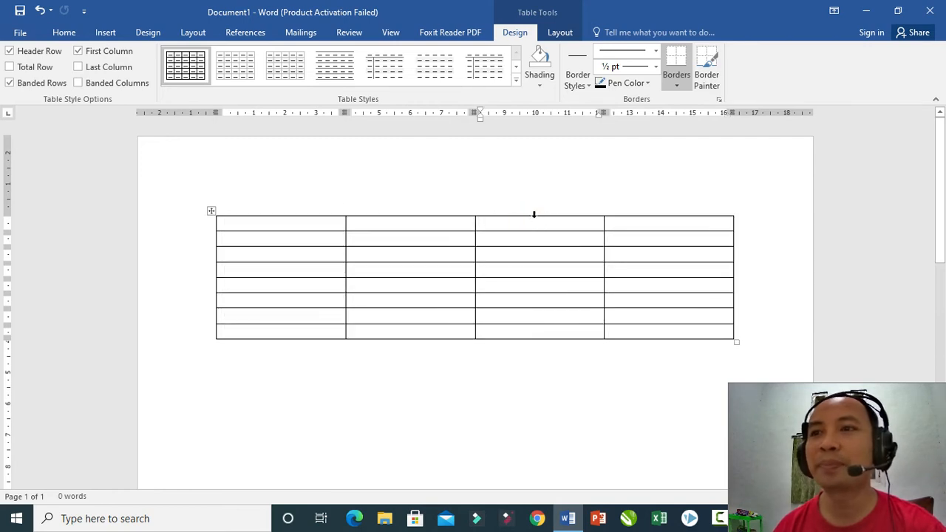
Fill the table's first row with the headings No, Nama, Jenis Kelamin and Pendidikan
click(289, 220)
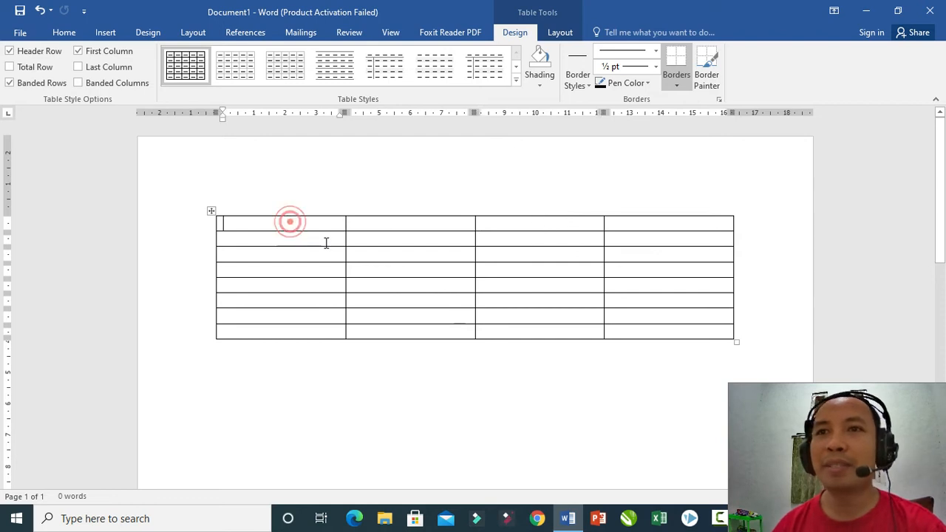
text(No)
key(Tab)
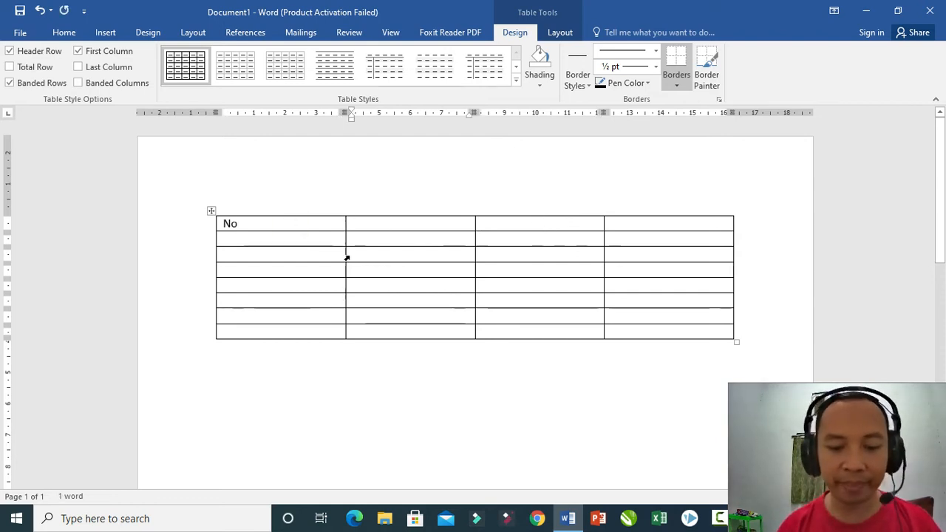
text(Nama)
key(Tab)
text(Jenis Kelamin)
key(Tab)
text(Pendidikan)
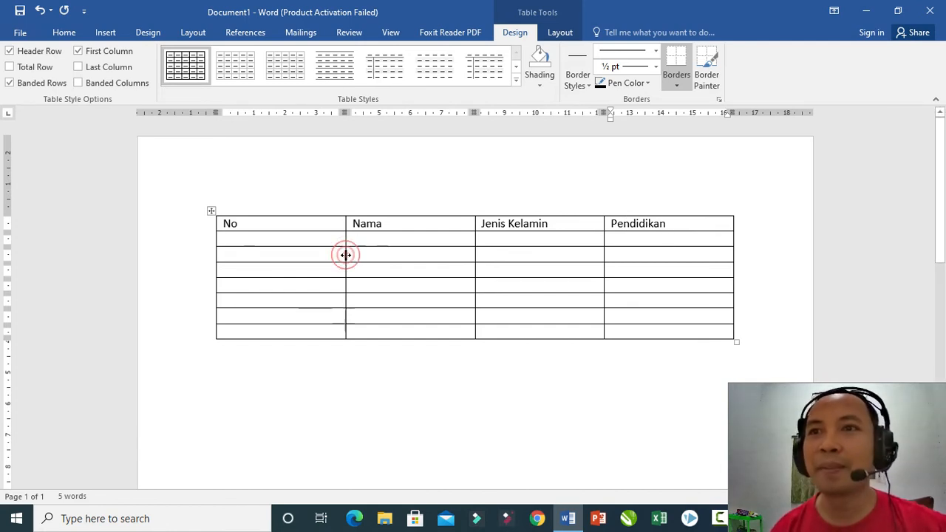
Delete all table rows below the second and shift the inner column borders so No is narrowest and Pendidikan widest
drag(186, 250, 190, 359)
key(BackSpace)
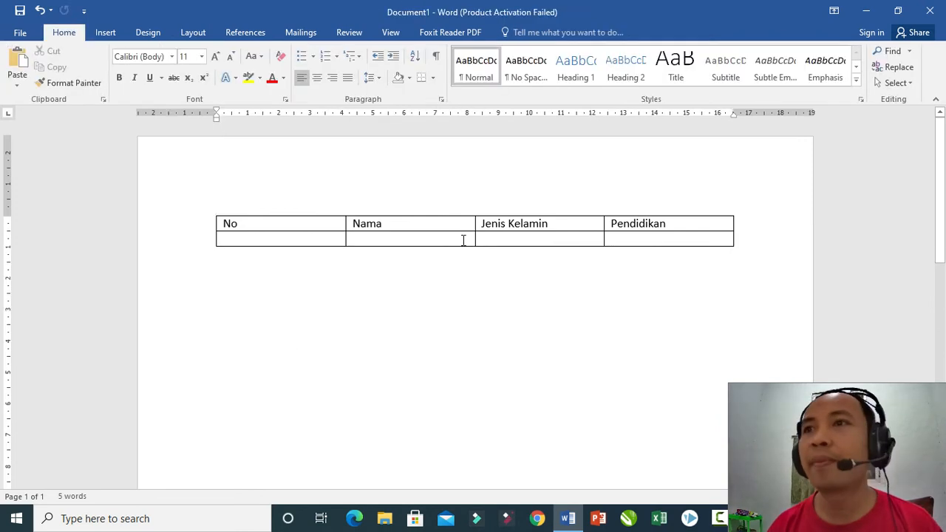
drag(344, 223, 271, 232)
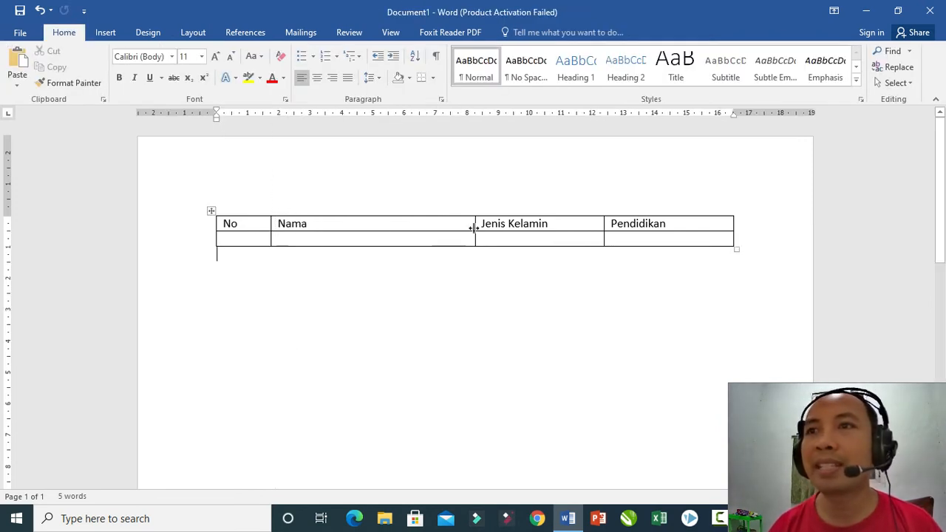
drag(468, 224, 404, 223)
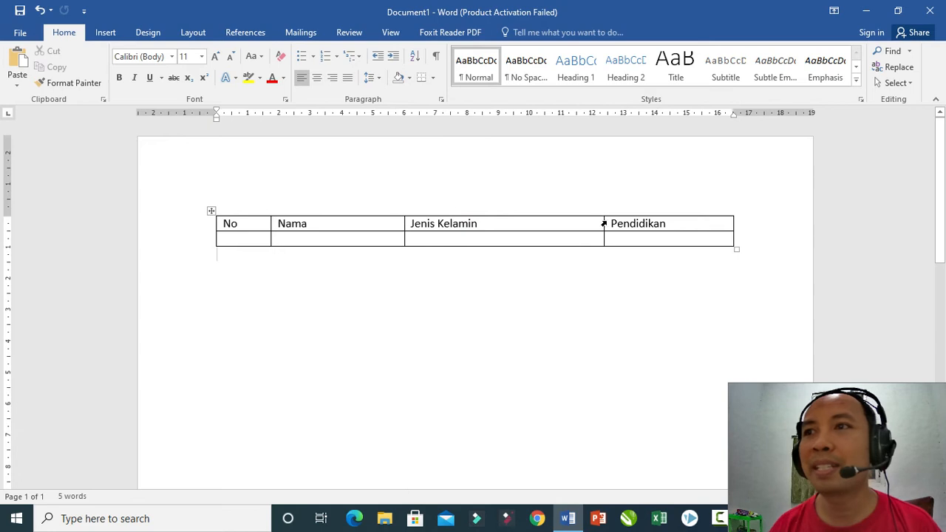
drag(603, 222, 546, 223)
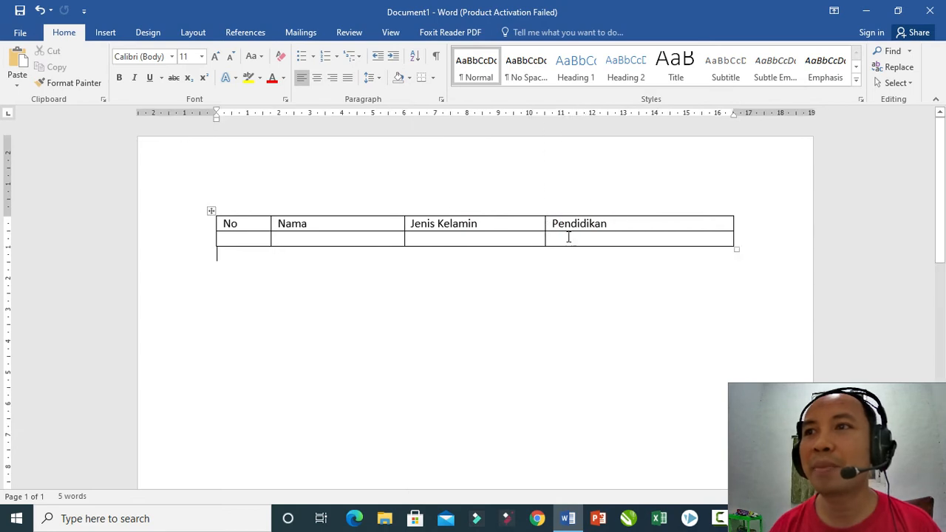
Split the empty cell below the Pendidikan heading into three columns and one row
click(616, 241)
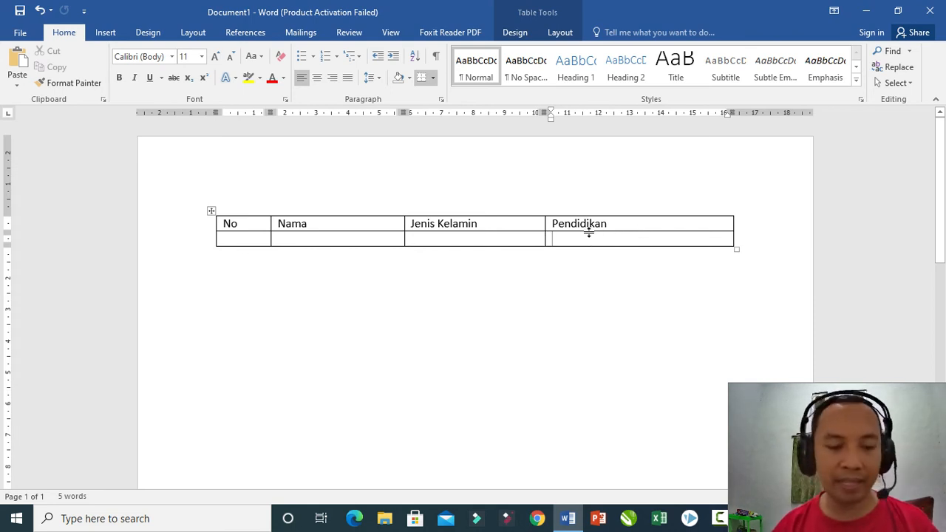
click(710, 236)
click(559, 239)
click(680, 239)
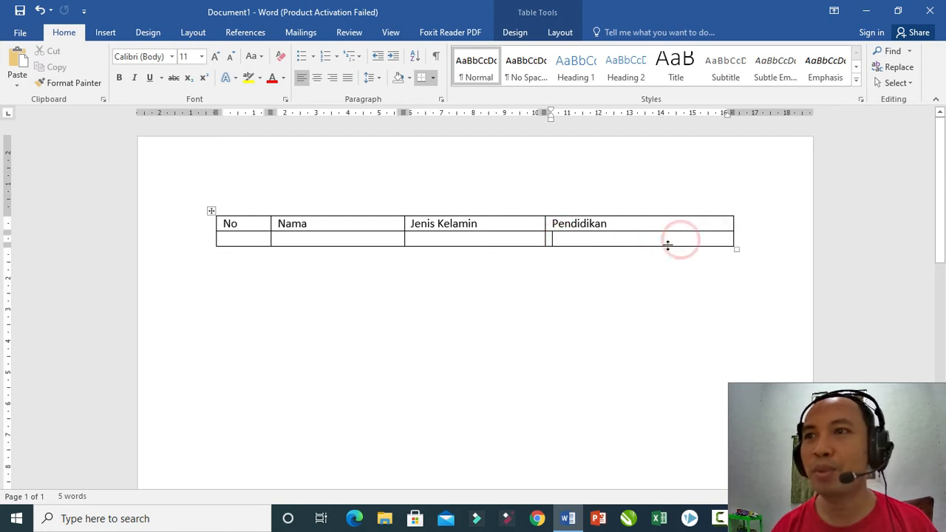
right_click(603, 238)
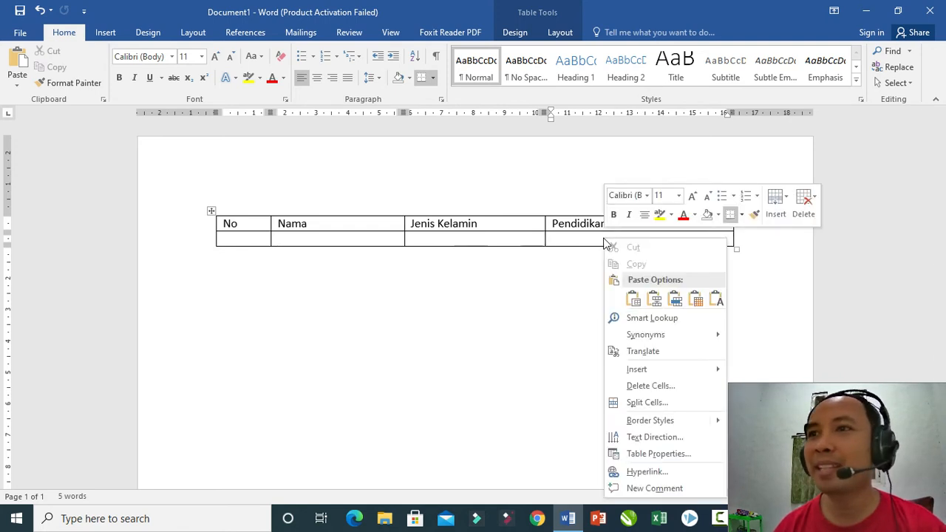
click(658, 404)
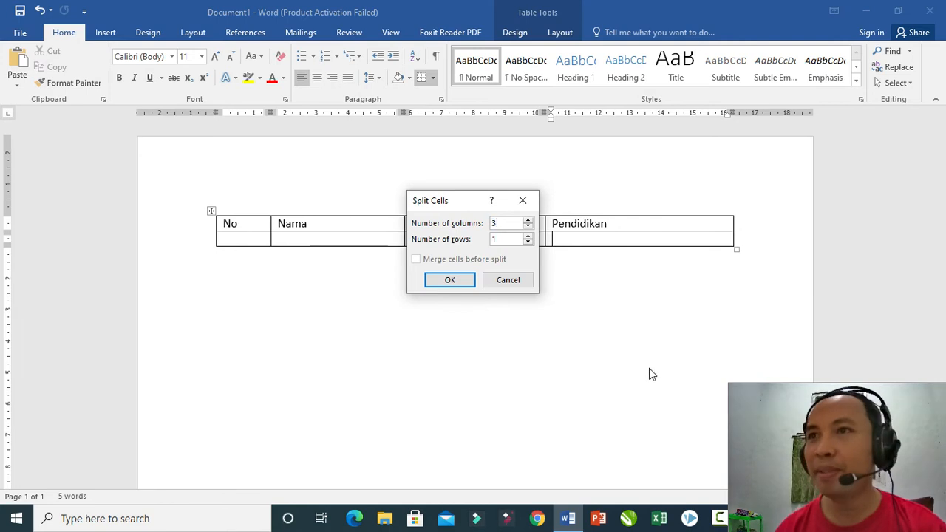
click(453, 281)
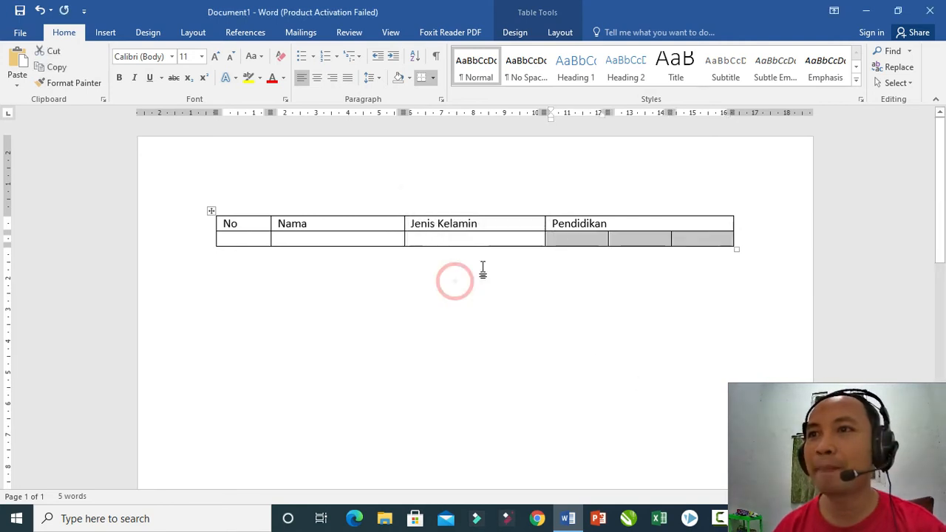
Fill the three split cells below Pendidikan with SMA, S1 and S2, and centre their text
click(577, 237)
text(SM)
key(Tab)
key(Tab)
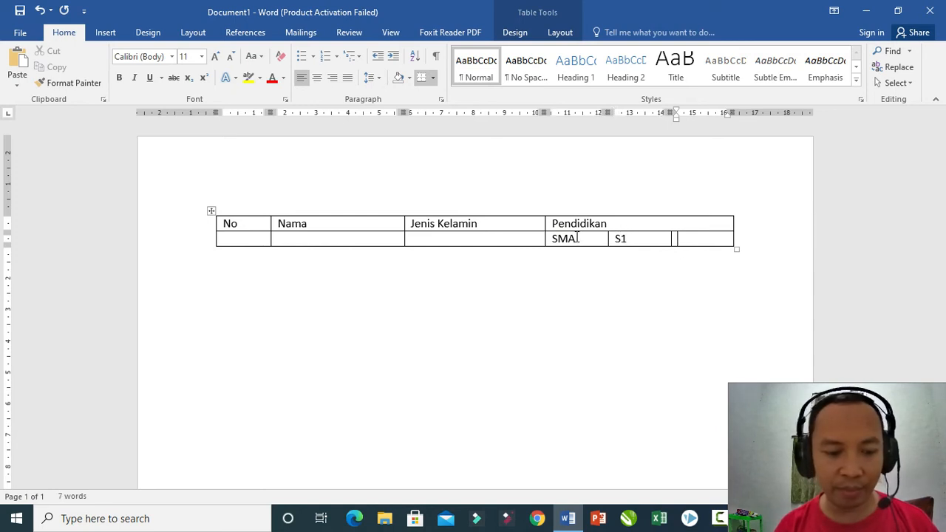
drag(595, 240, 688, 241)
key(ctrl+e)
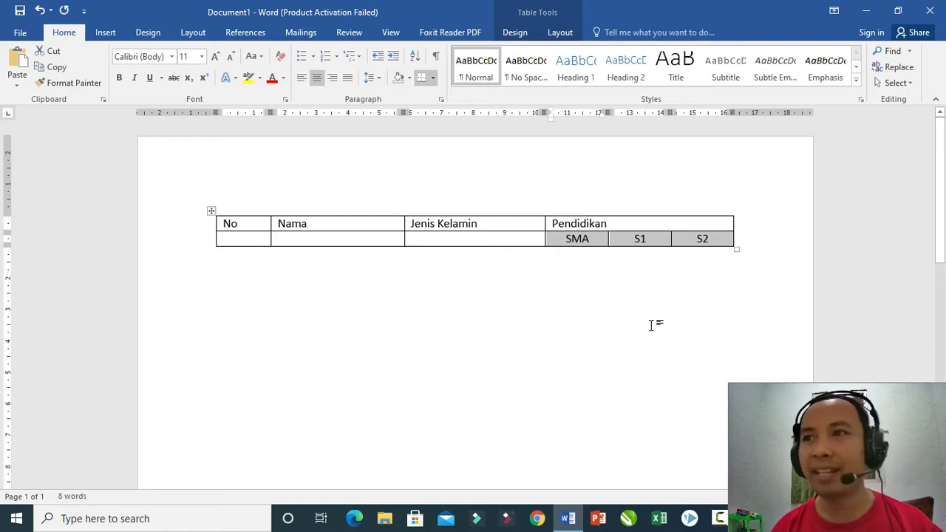
click(651, 325)
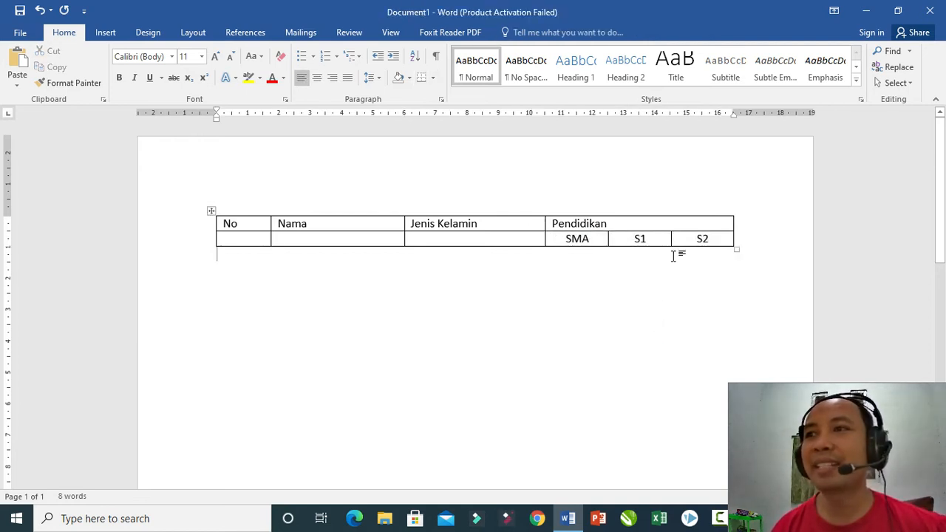
Centre the headings in the table's first row
click(194, 226)
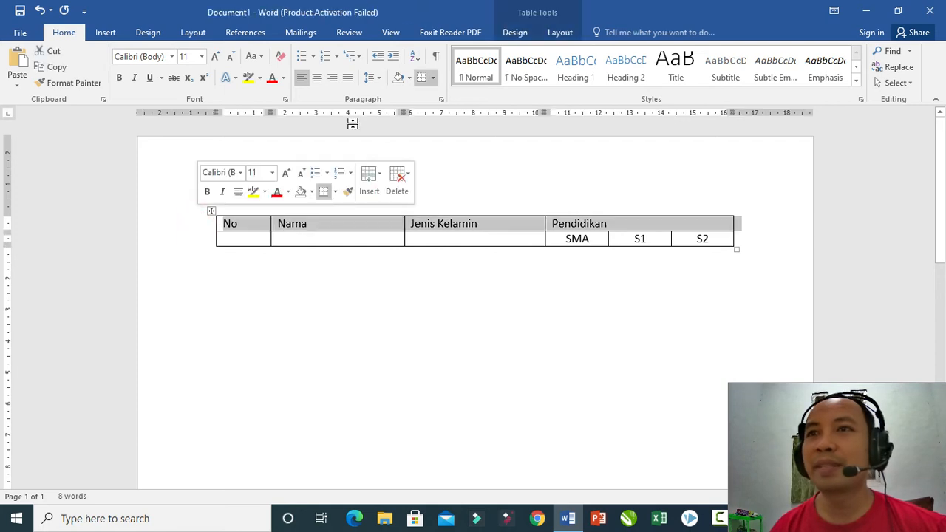
click(316, 78)
click(559, 323)
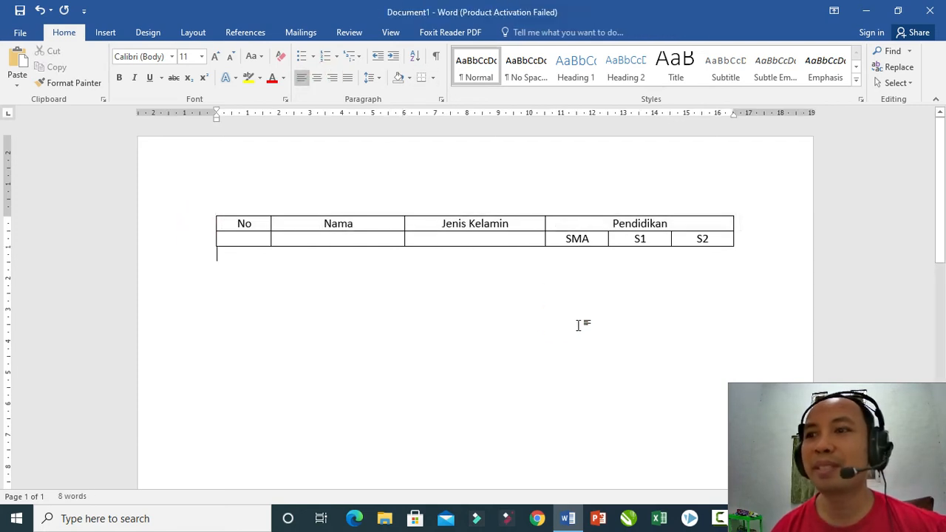
Switch to the Notepad topic list, mark the Menghapus Tabel di Microsoft Word line, and return to the Word document
key(alt+Tab)
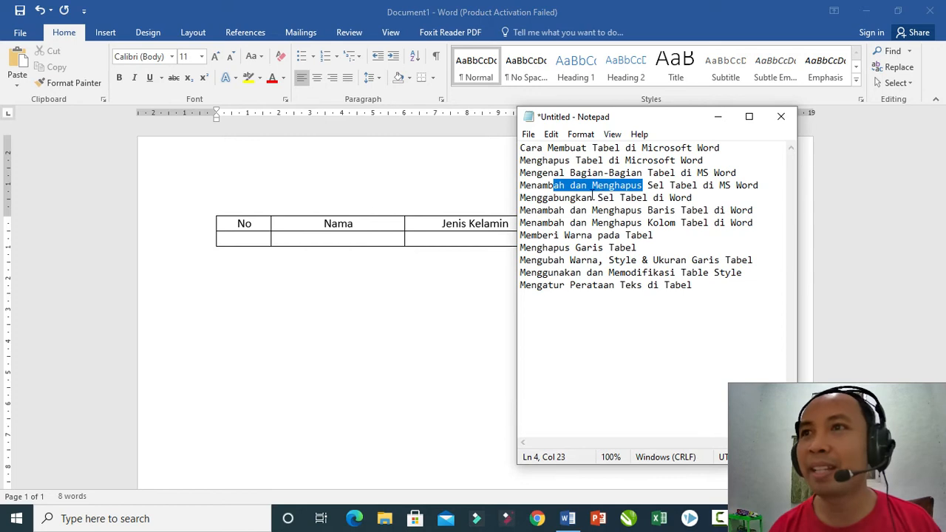
click(542, 160)
key(ctrl+shift+Right)
key(ctrl+shift+Right)
key(shift+Right)
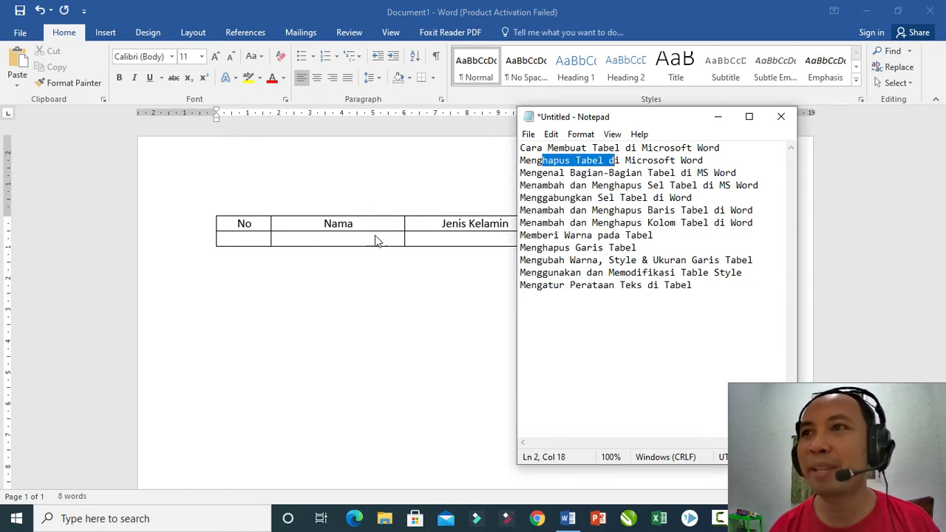
click(409, 289)
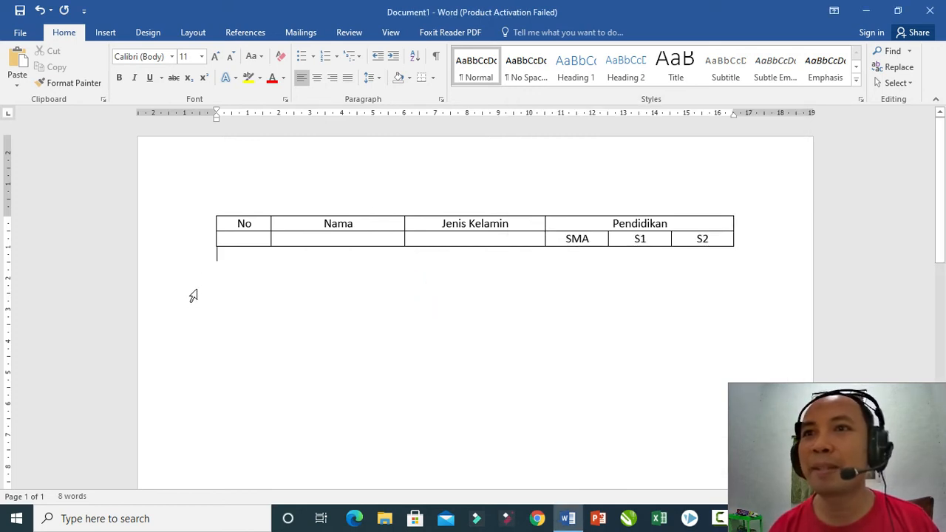
Add four empty rows below the SMA, S1 and S2 row by extending the table from its last cell
click(696, 239)
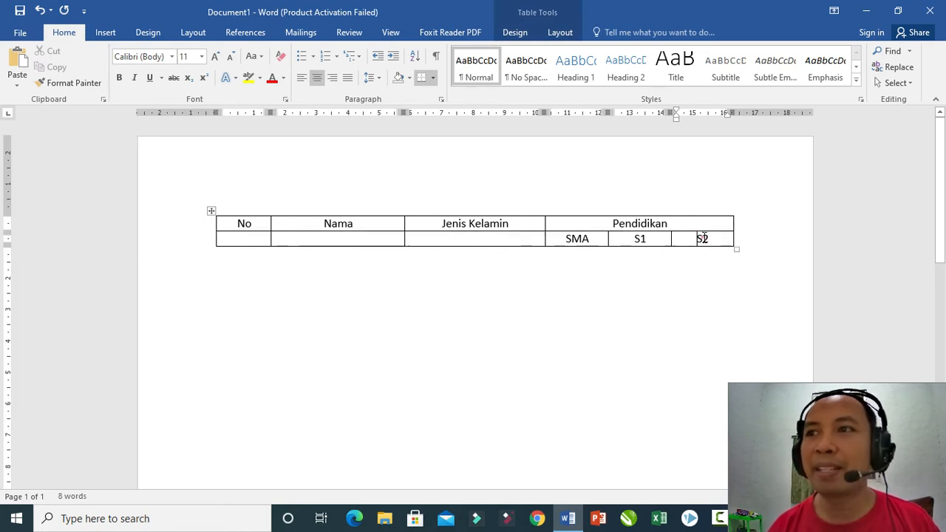
key(Tab)
key(Tab)
key(Tab)
key(Tab)
key(Tab)
key(Tab)
key(Tab)
key(Tab)
key(Tab)
key(Tab)
key(Tab)
key(Tab)
key(Tab)
key(Tab)
key(Tab)
key(Tab)
key(Tab)
key(Tab)
key(Tab)
key(Tab)
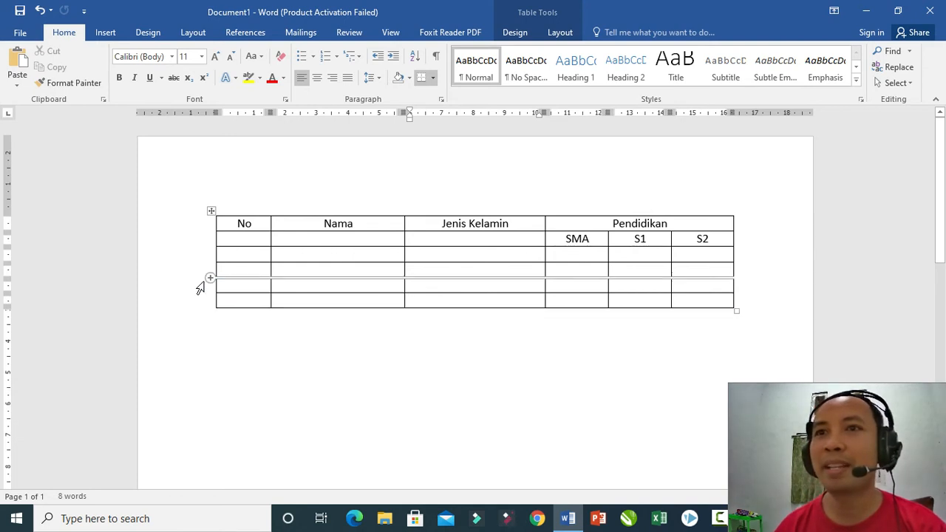
Clear the text from the whole table, and delete the table itself from the document
click(212, 214)
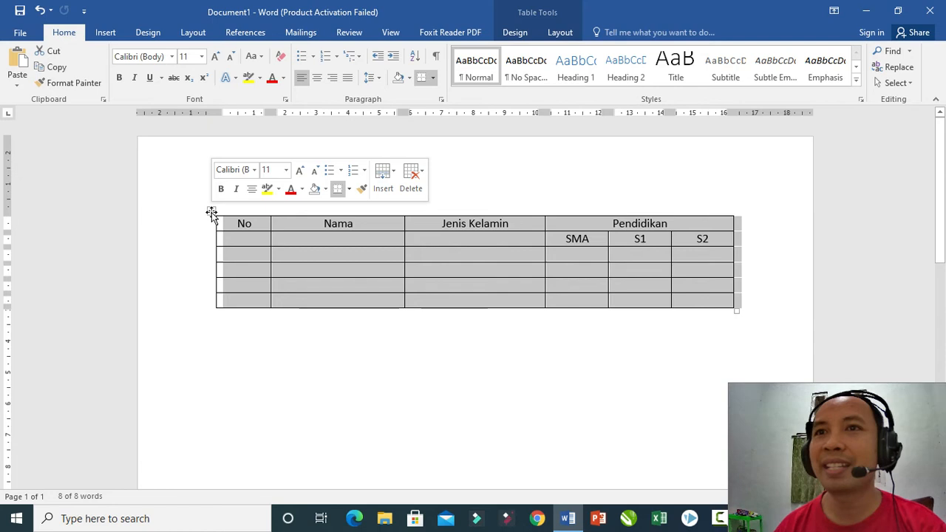
key(Delete)
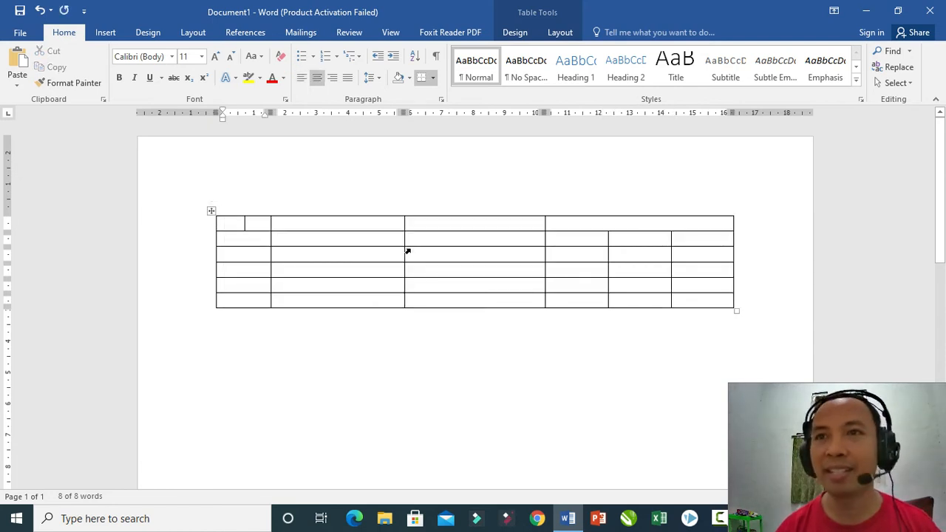
click(211, 211)
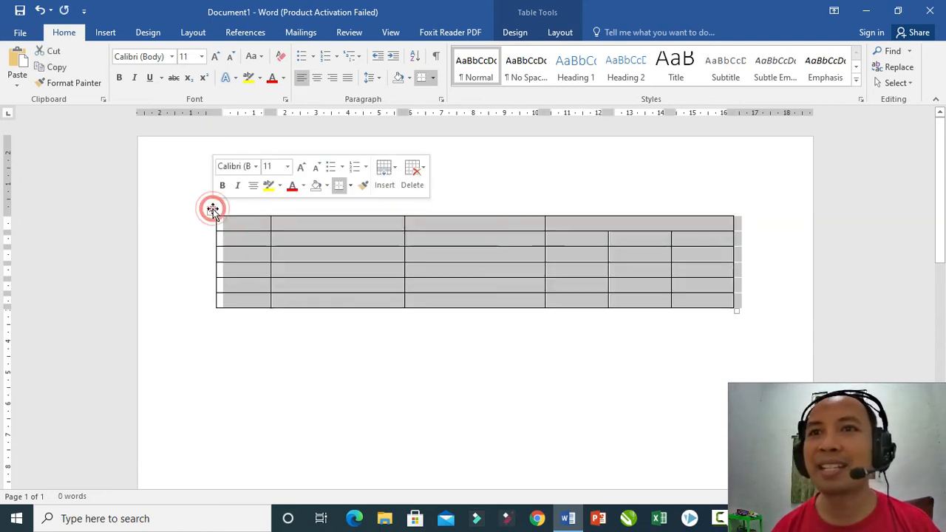
key(BackSpace)
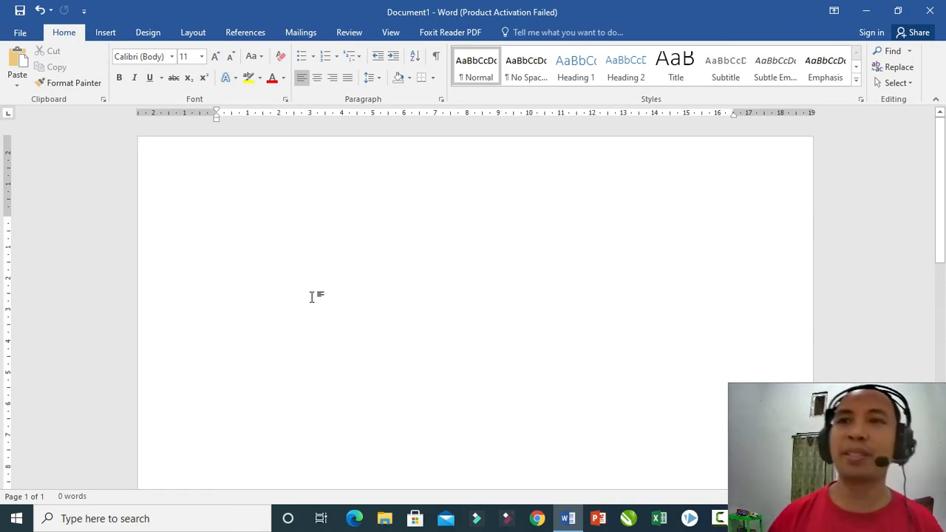
Undo both the table deletion and the clearing of its text
key(ctrl+z)
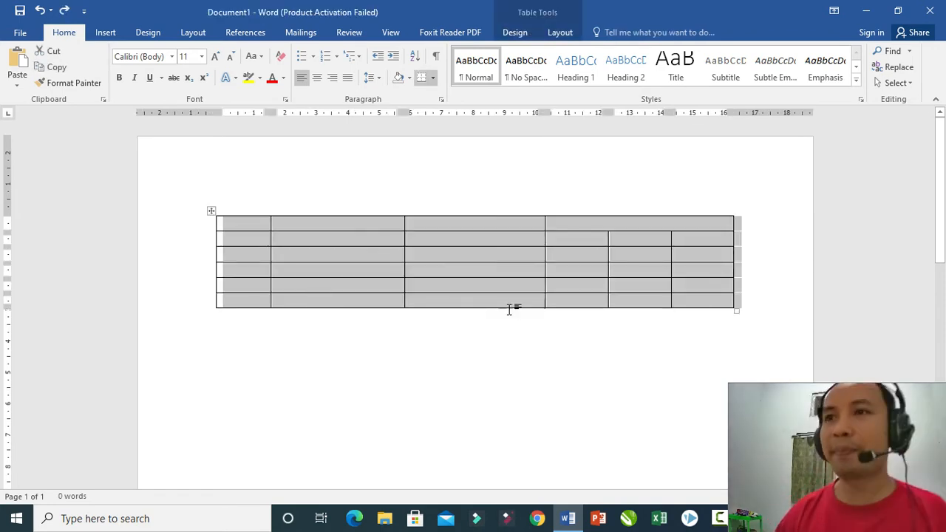
key(ctrl+z)
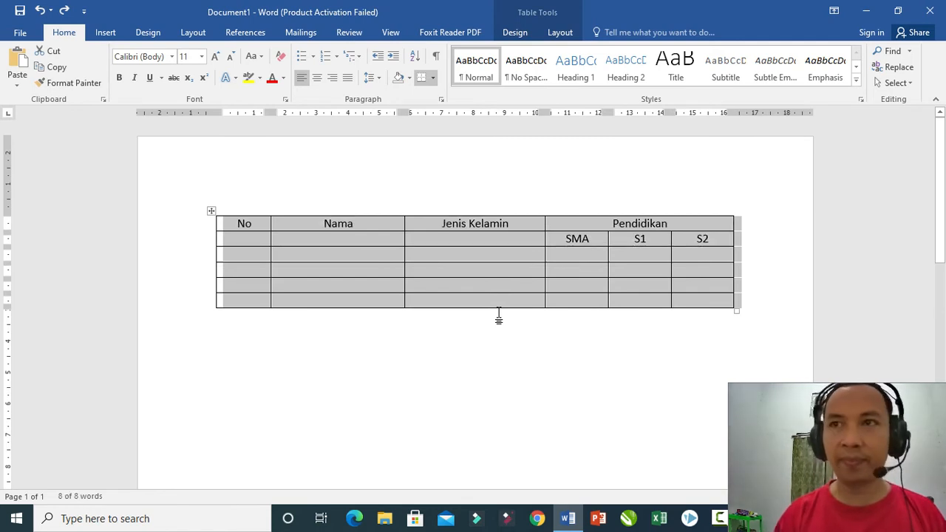
Switch to the Notepad topic list, mark the Mengenal Bagian-Bagian Tabel di MS Word line, and return to Word
click(717, 518)
drag(542, 173, 739, 169)
click(436, 191)
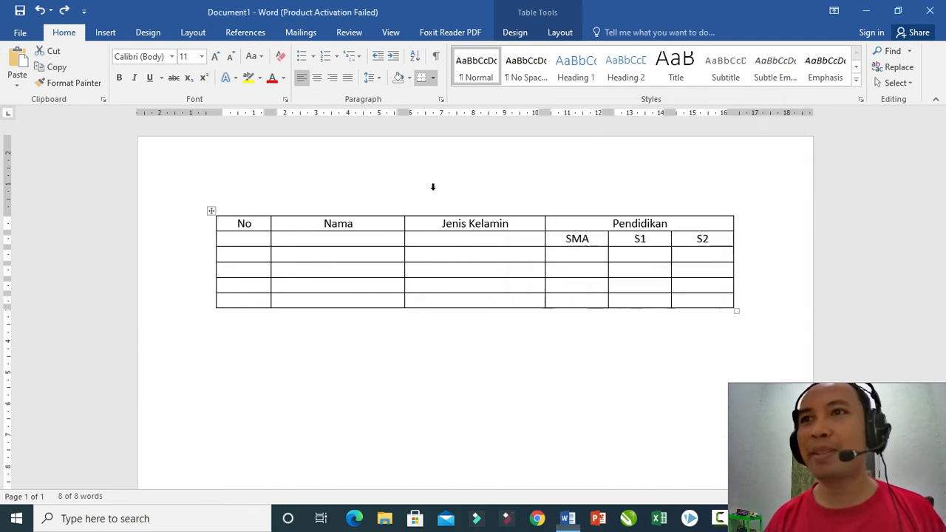
Select the whole table, and select the No, Nama, Jenis Kelamin and Pendidikan columns one at a time
key(ctrl+a)
click(316, 199)
click(227, 224)
click(245, 209)
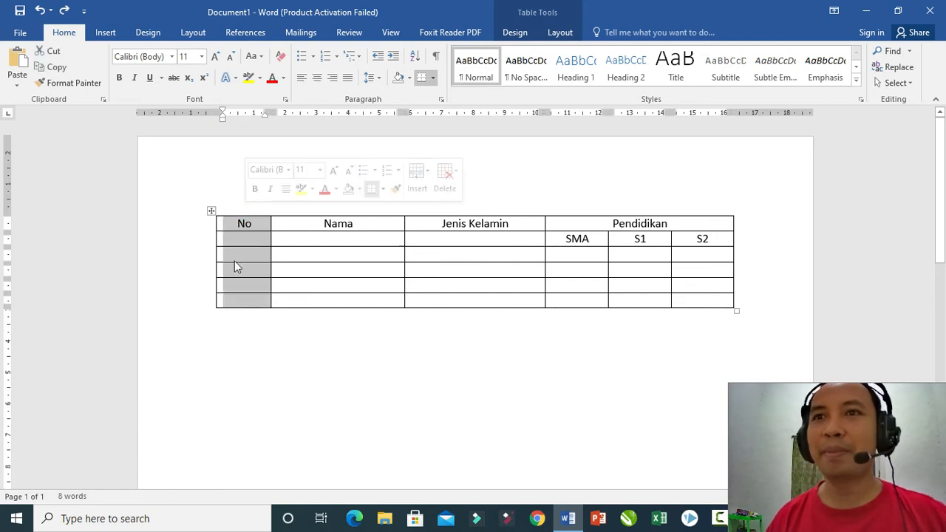
click(328, 210)
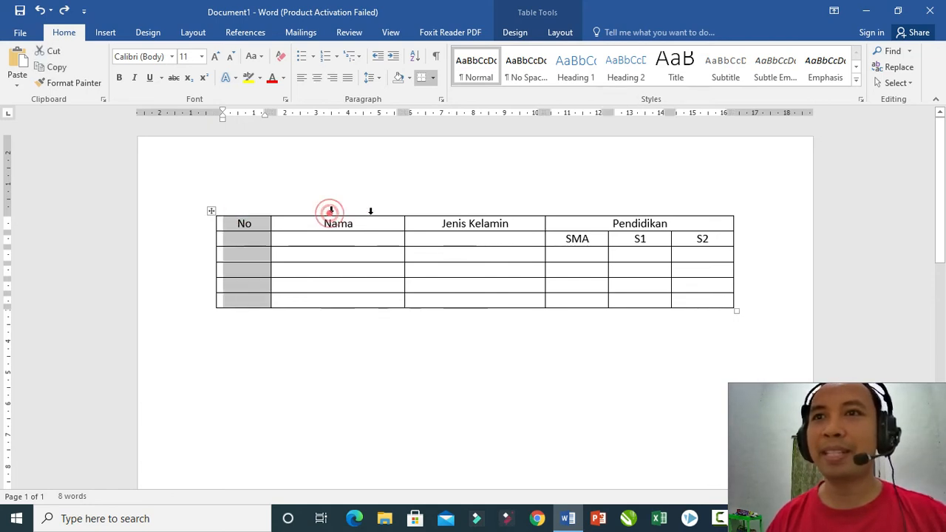
click(480, 210)
click(627, 210)
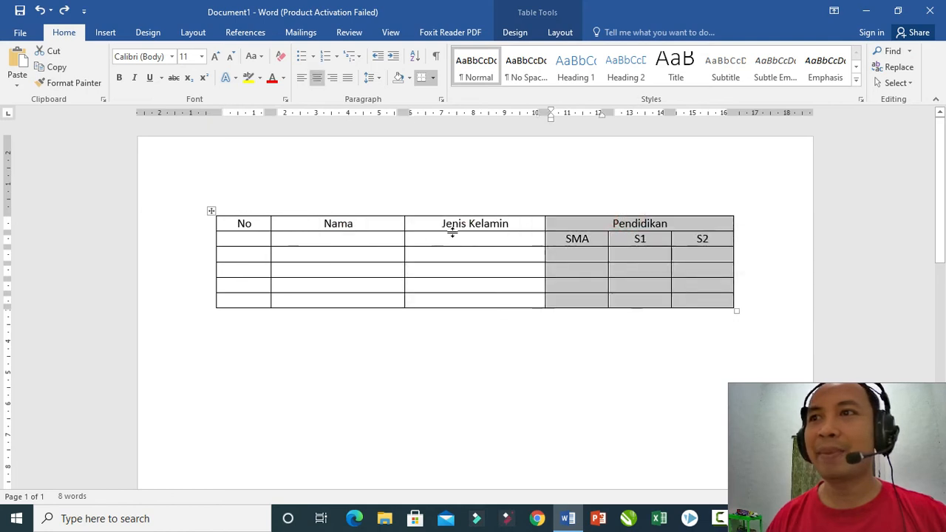
Select the table rows one at a time from the second row down to the last
click(191, 232)
click(187, 238)
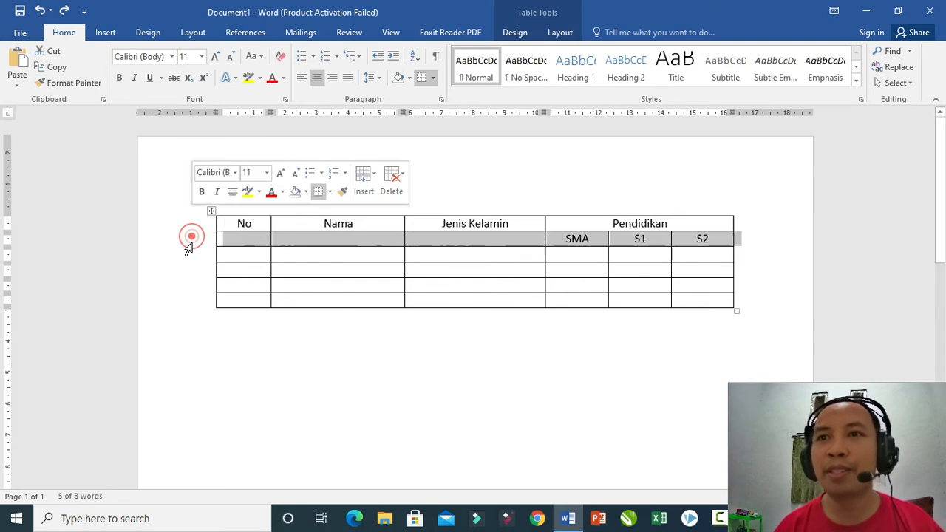
click(185, 255)
click(188, 269)
click(184, 285)
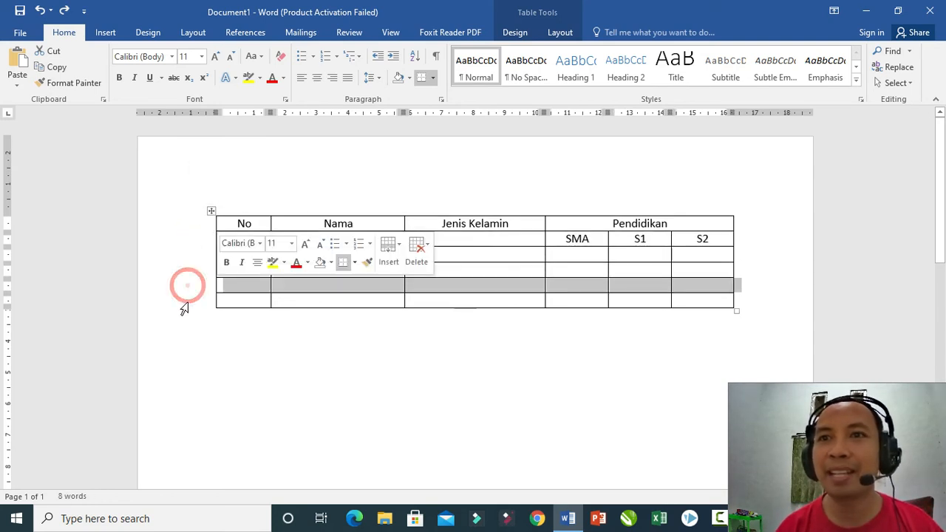
click(184, 300)
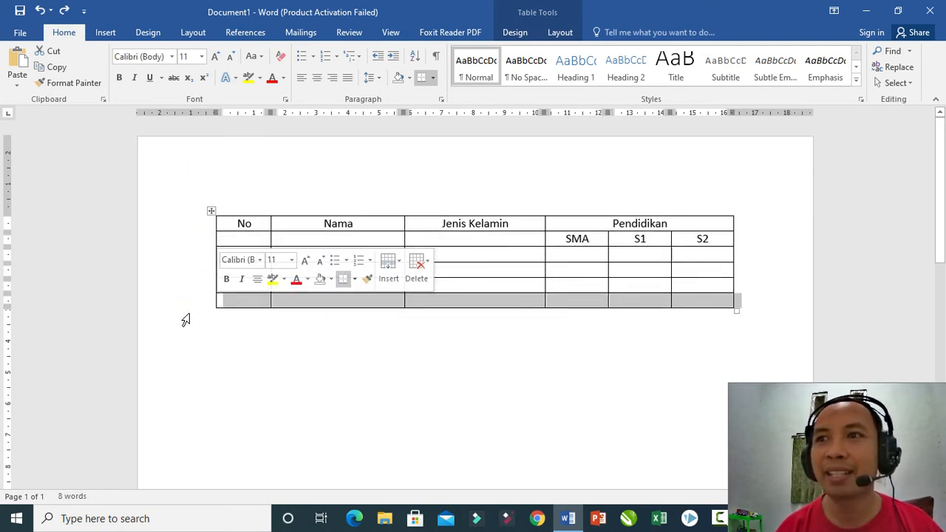
Select the first three columns together and a block of adjacent rows, and clear the selection
drag(238, 206, 424, 205)
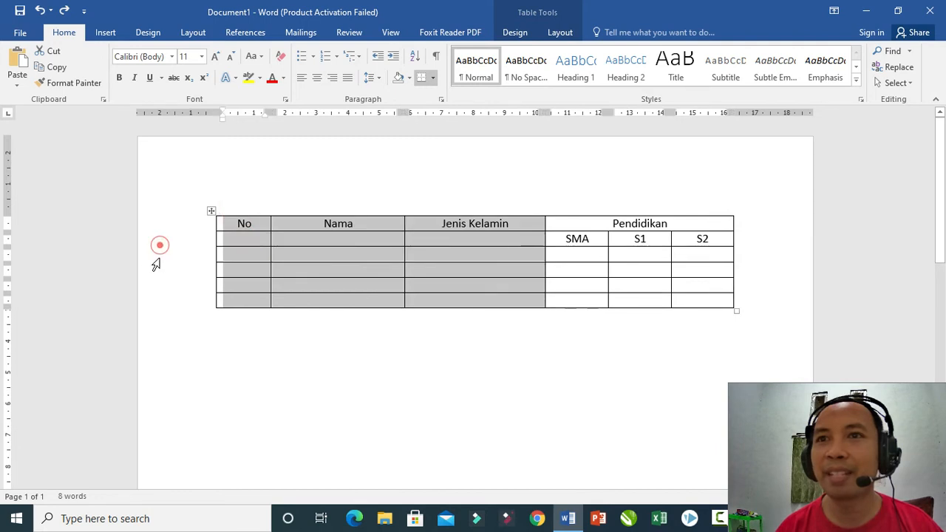
drag(156, 265, 153, 292)
click(595, 348)
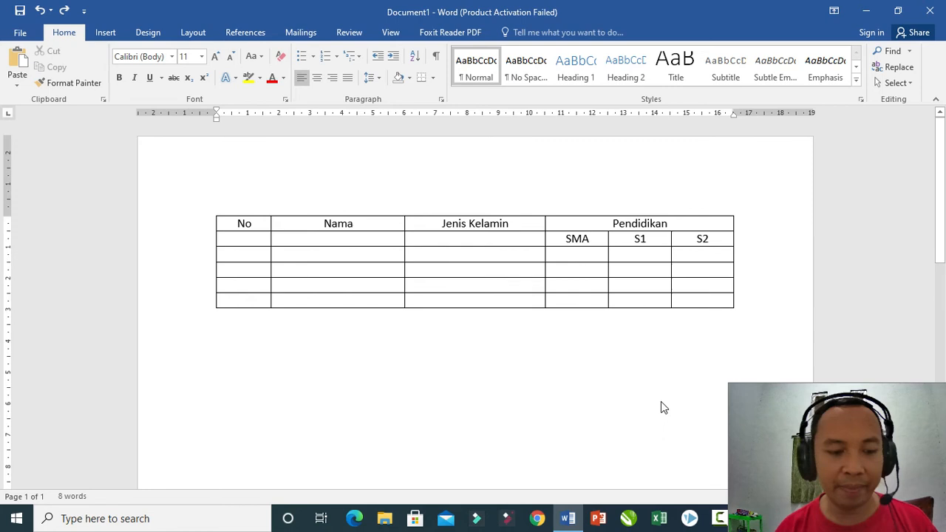
Switch to the Notepad topic list, mark the Menambah dan Menghapus Sel Tabel line, and return to Word
key(alt+Tab)
drag(542, 189, 695, 188)
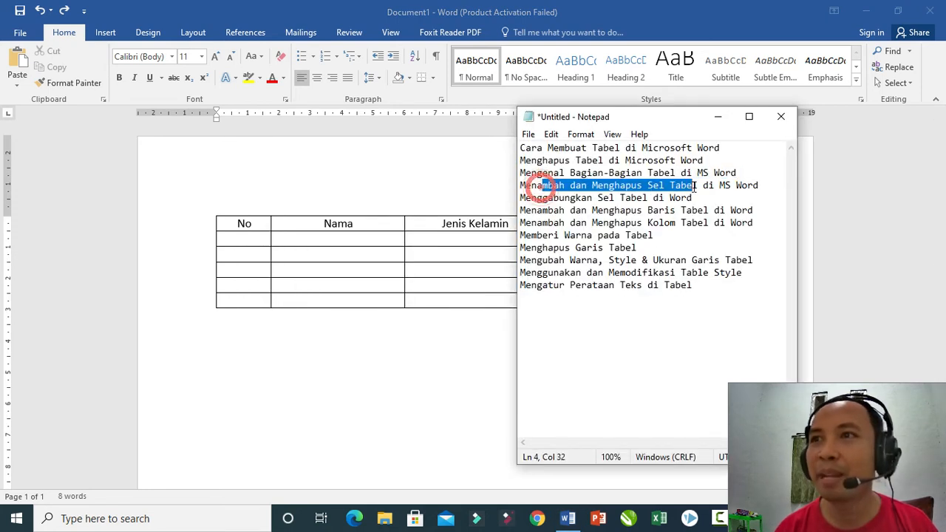
click(397, 318)
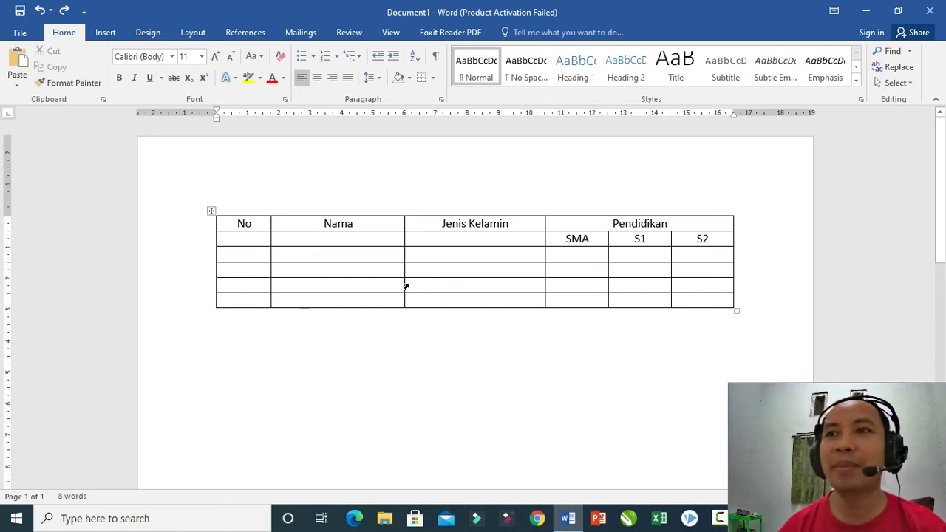
Delete the whole Nama column from the table, and undo the deletion
click(325, 211)
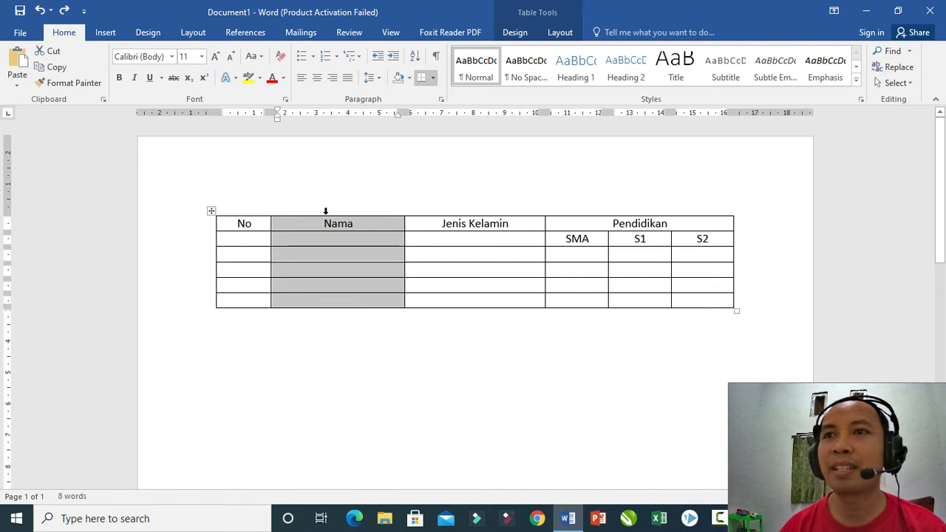
click(307, 231)
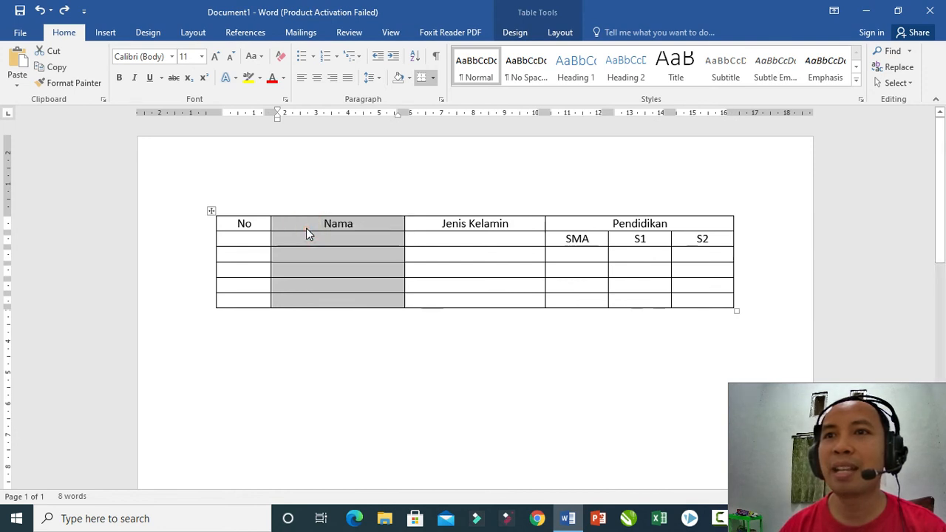
right_click(307, 231)
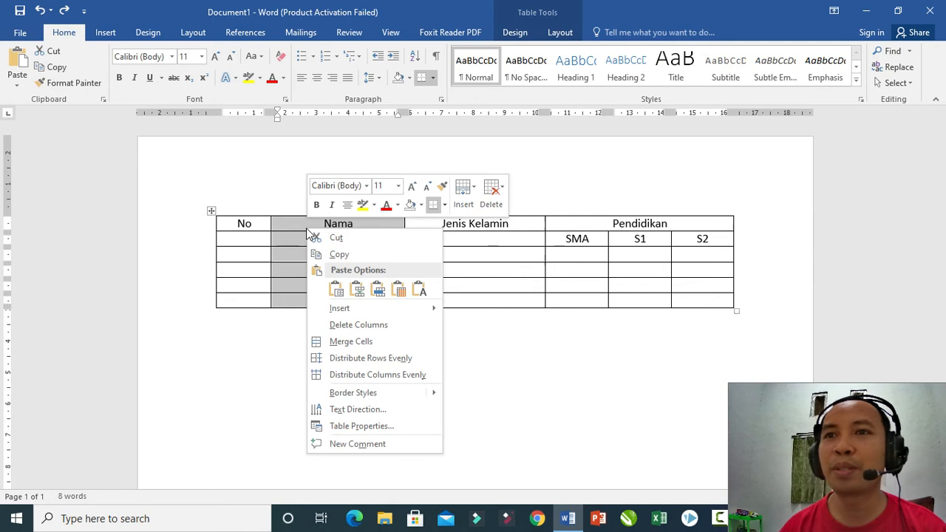
click(353, 325)
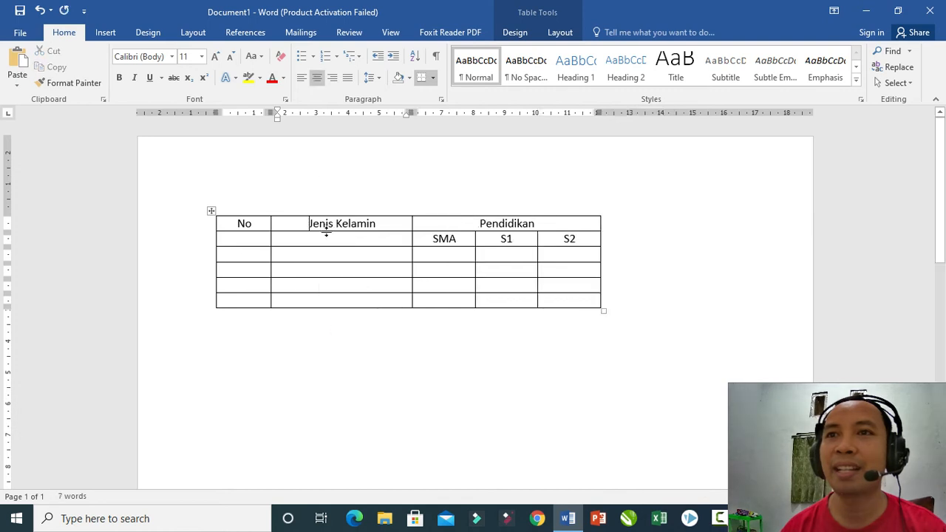
key(ctrl+z)
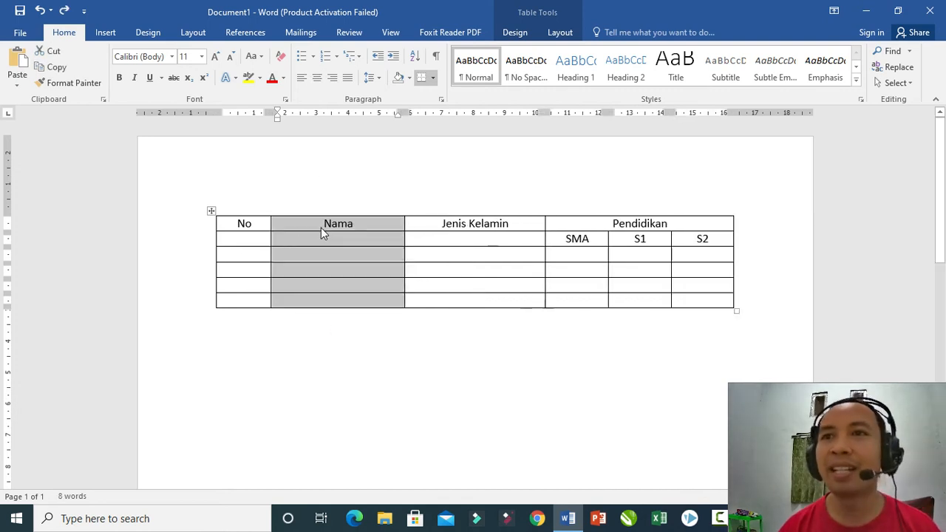
Delete the four empty rows below the SMA, S1 and S2 row, and place the cursor in the S2 cell
click(144, 269)
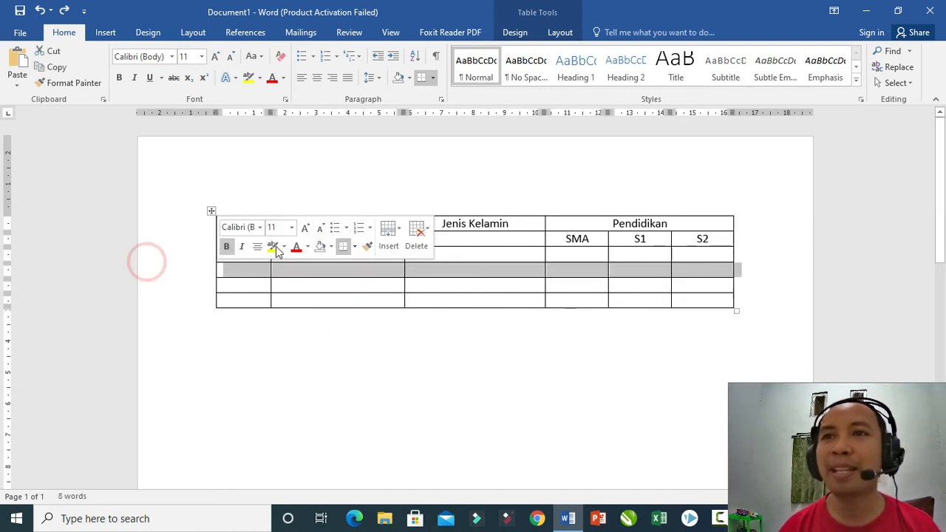
click(175, 240)
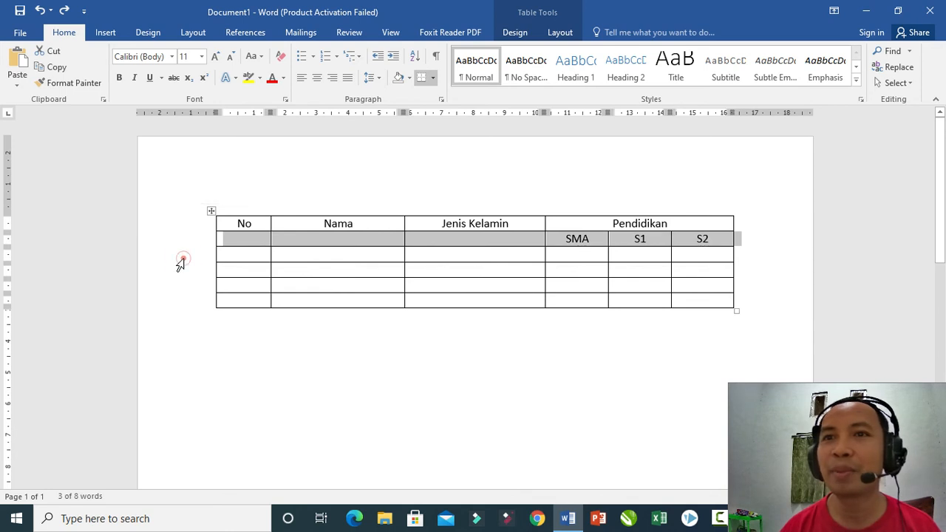
drag(183, 258, 178, 305)
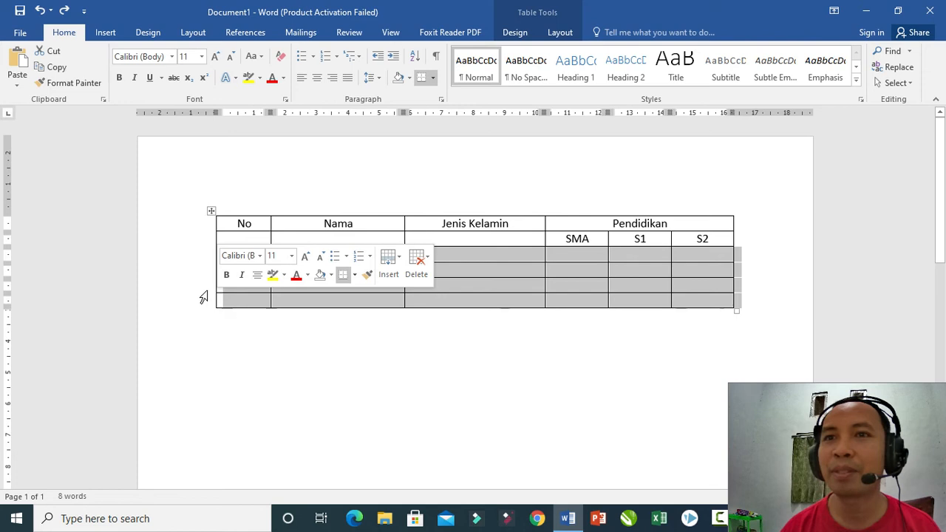
right_click(232, 298)
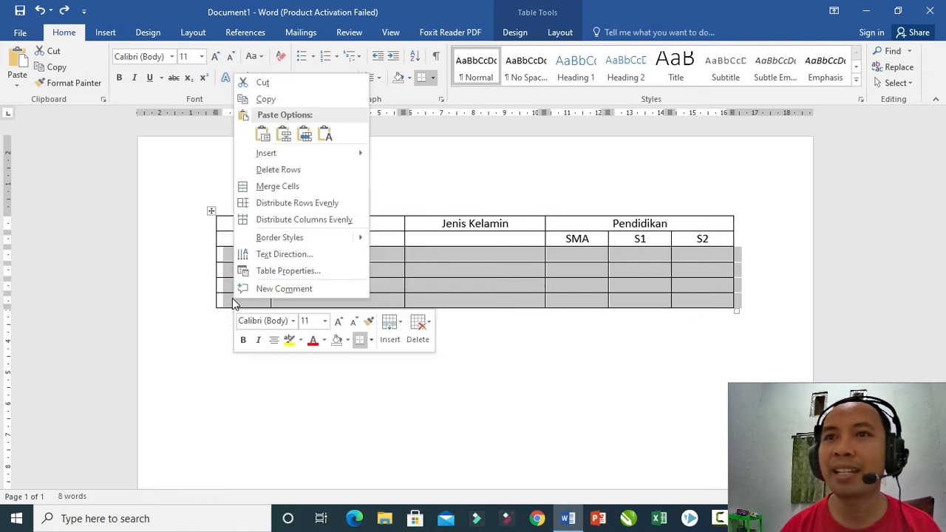
click(289, 171)
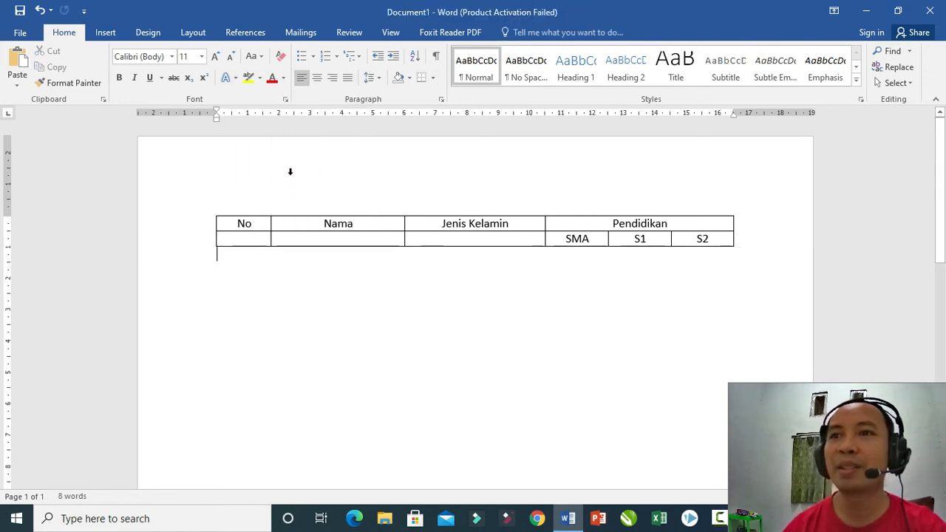
click(718, 236)
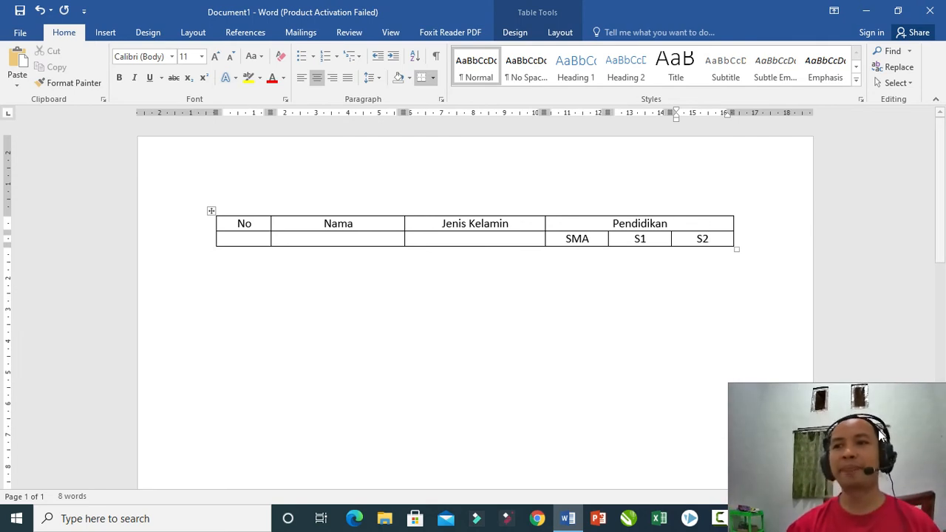
Switch to the Notepad topic list, mark part of the Menambah dan Menghapus Baris Tabel line, and return to Word
key(alt+Tab)
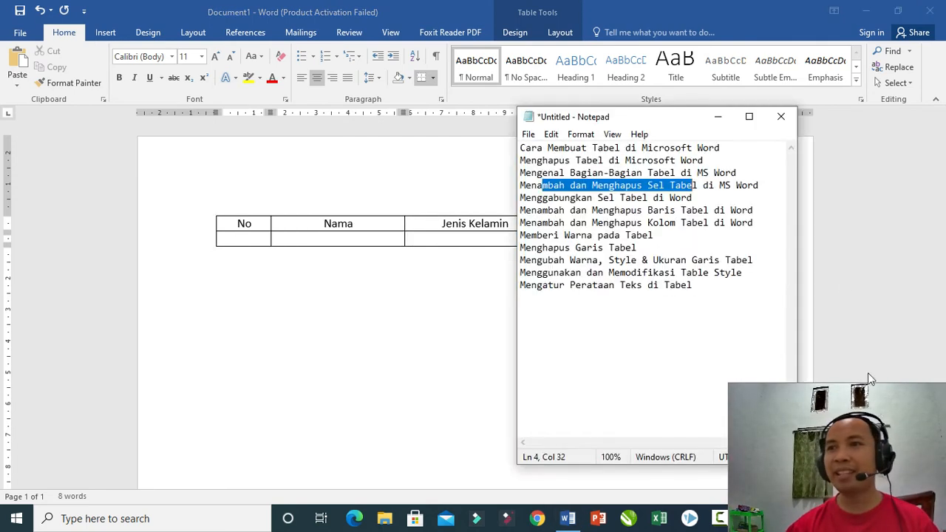
drag(582, 211, 643, 211)
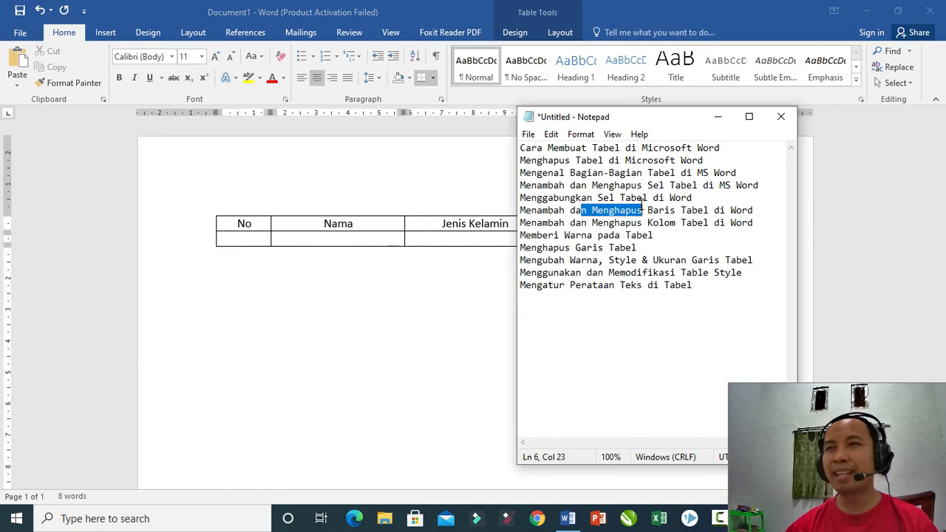
key(alt+Tab)
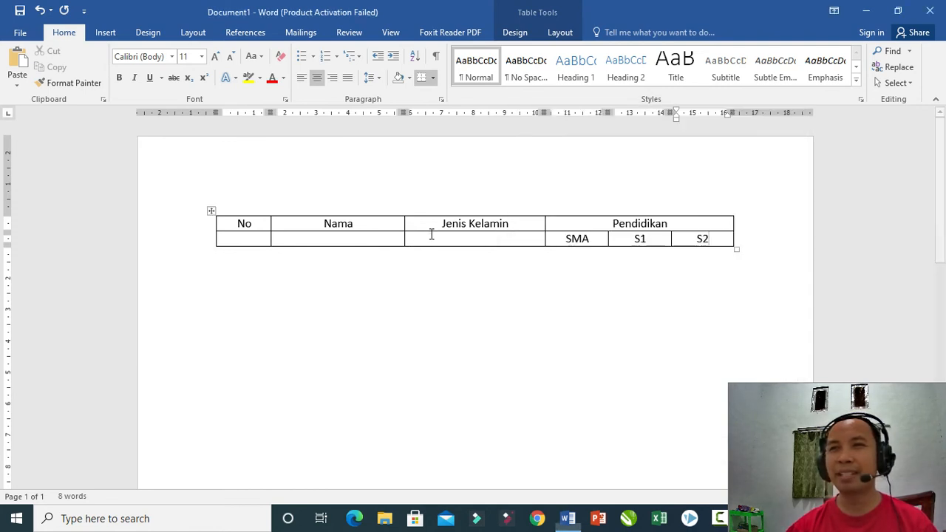
Undo the deletion of the four empty rows, and place the cursor in the first empty cell under SMA
key(ctrl+z)
click(489, 278)
click(587, 254)
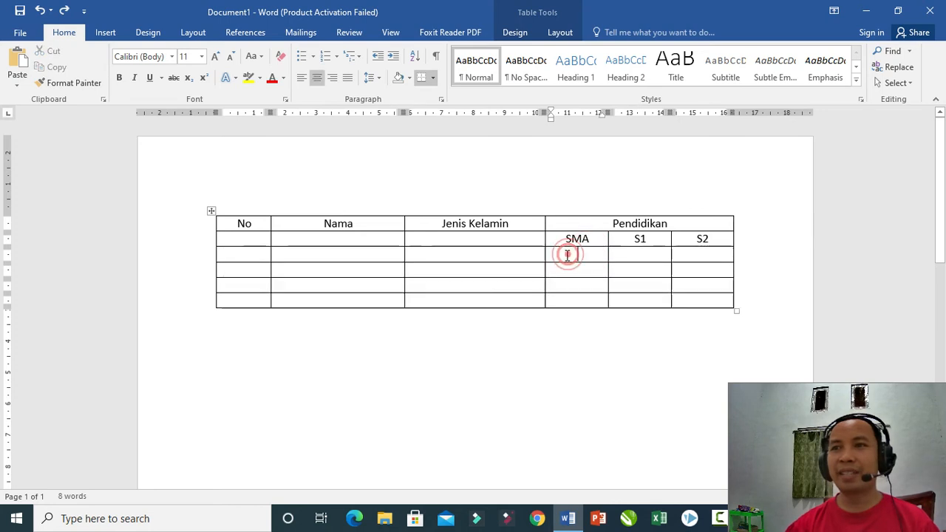
Select the No, Nama and Jenis Kelamin header cells in turn, each together with the empty cell below it
drag(241, 225, 244, 235)
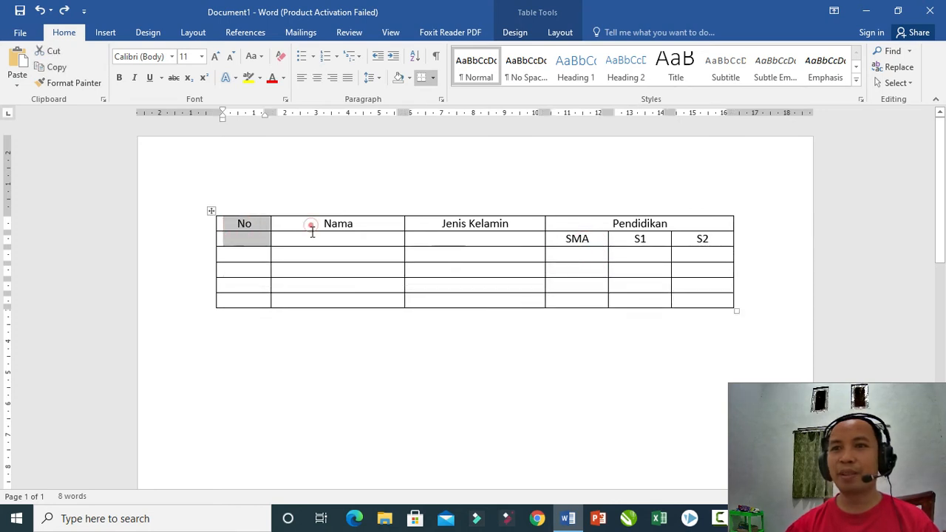
drag(311, 224, 315, 234)
click(478, 223)
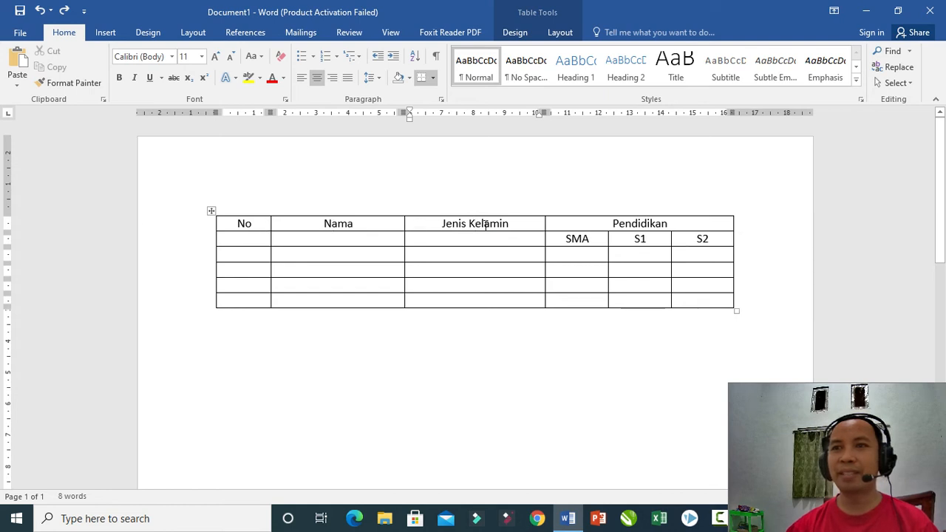
drag(485, 225, 483, 235)
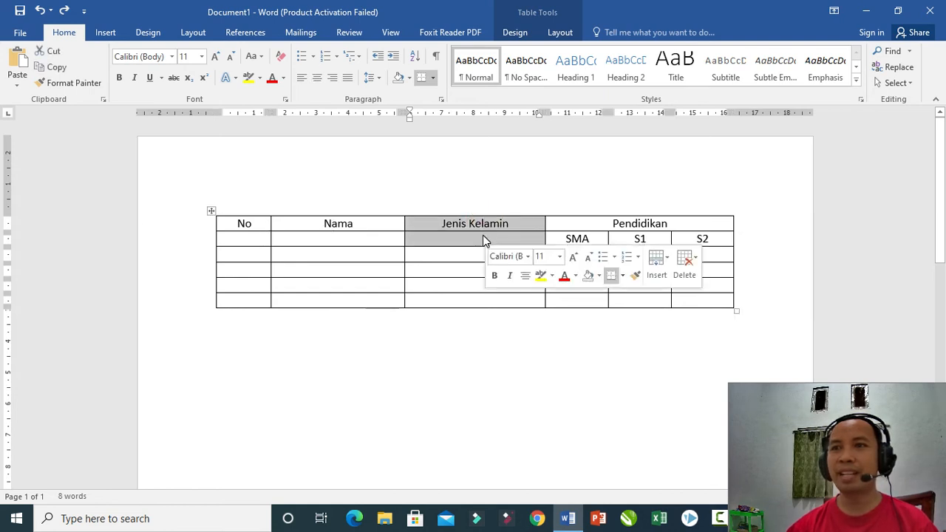
drag(382, 224, 382, 241)
Merge the Jenis Kelamin header cell with the empty cell below it
click(455, 226)
drag(456, 222, 457, 240)
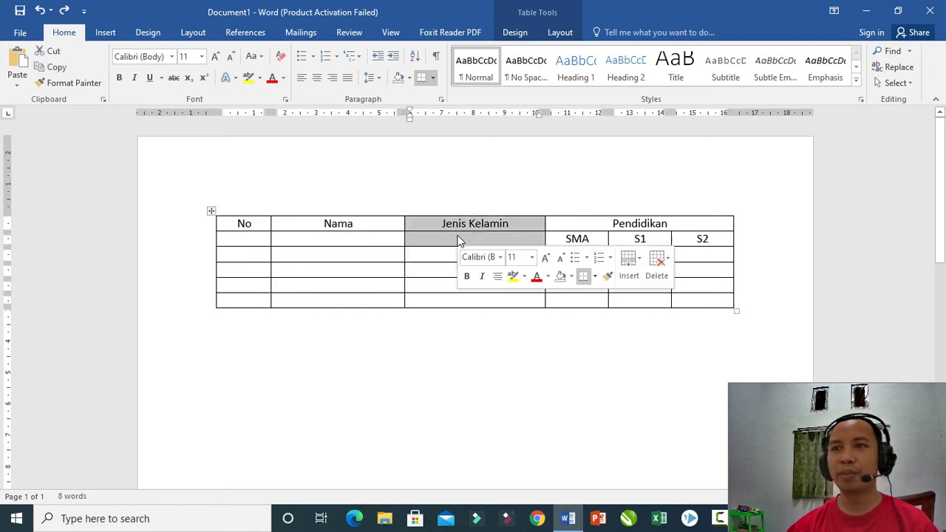
right_click(457, 240)
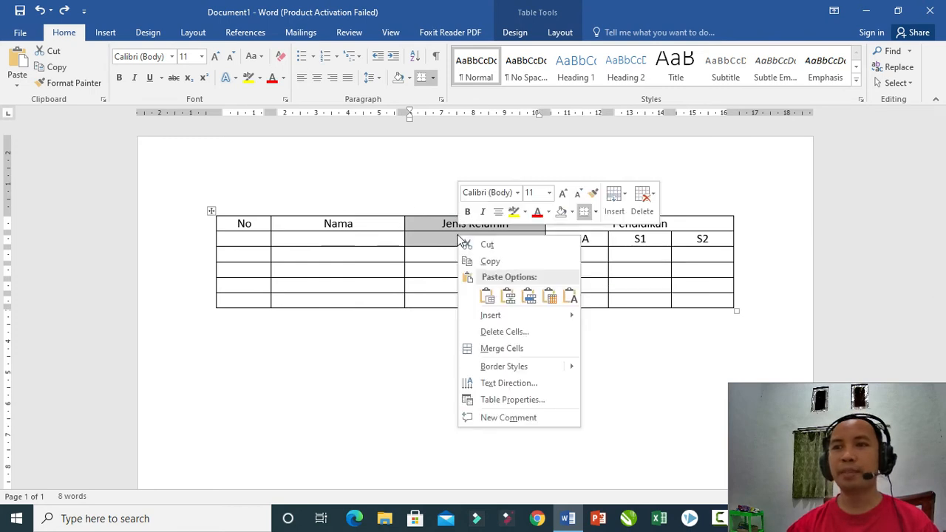
click(523, 349)
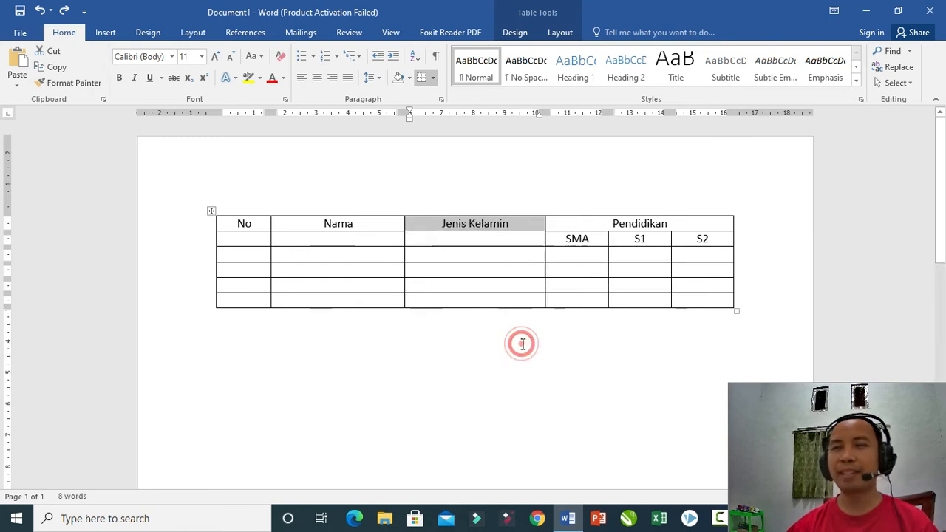
click(469, 238)
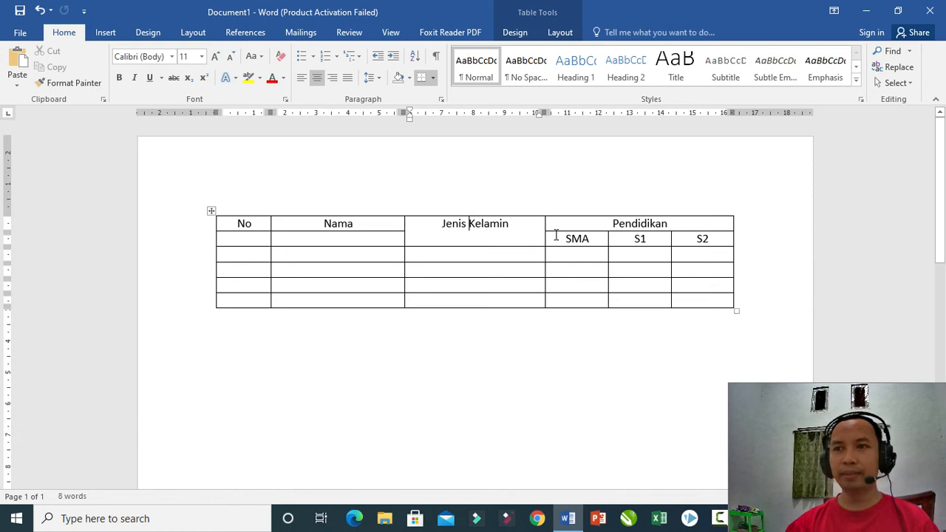
Merge the Nama header cell with the empty cell below it, and do the same for the No header cell
drag(369, 223, 367, 234)
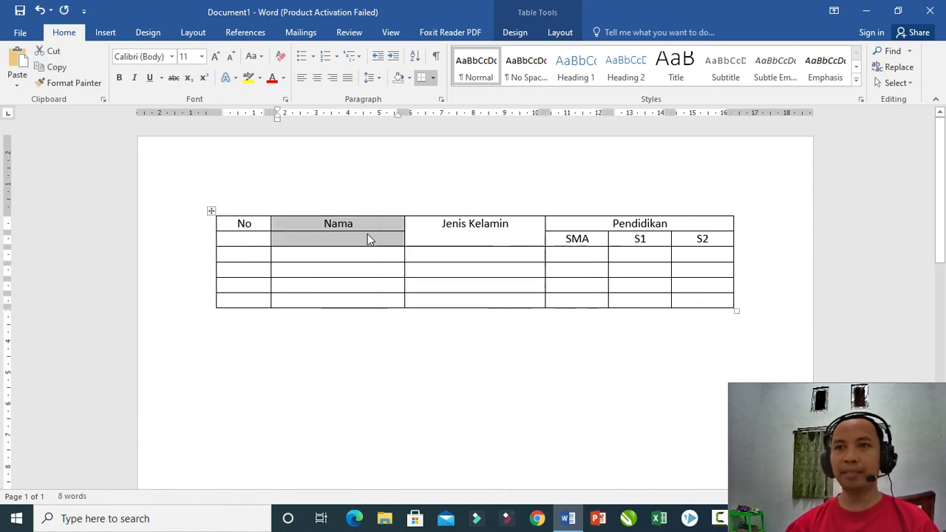
right_click(368, 233)
click(398, 346)
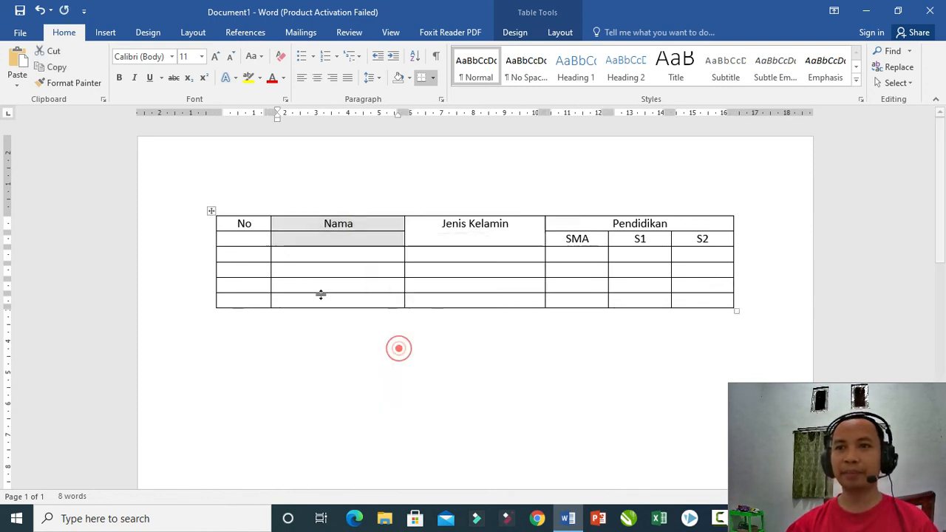
drag(238, 224, 239, 237)
right_click(238, 237)
click(283, 348)
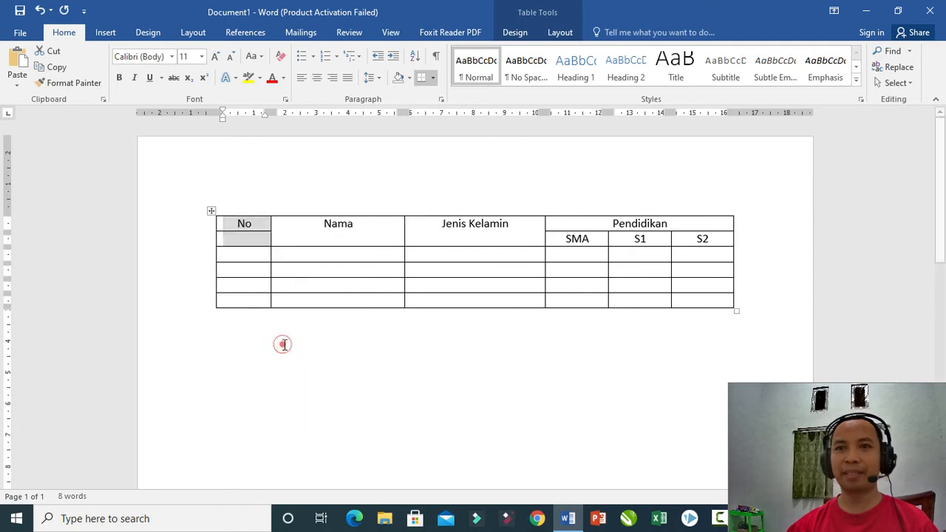
Set the vertical alignment of the merged No, Nama and Jenis Kelamin header cells to Center in the table properties
drag(263, 231, 482, 229)
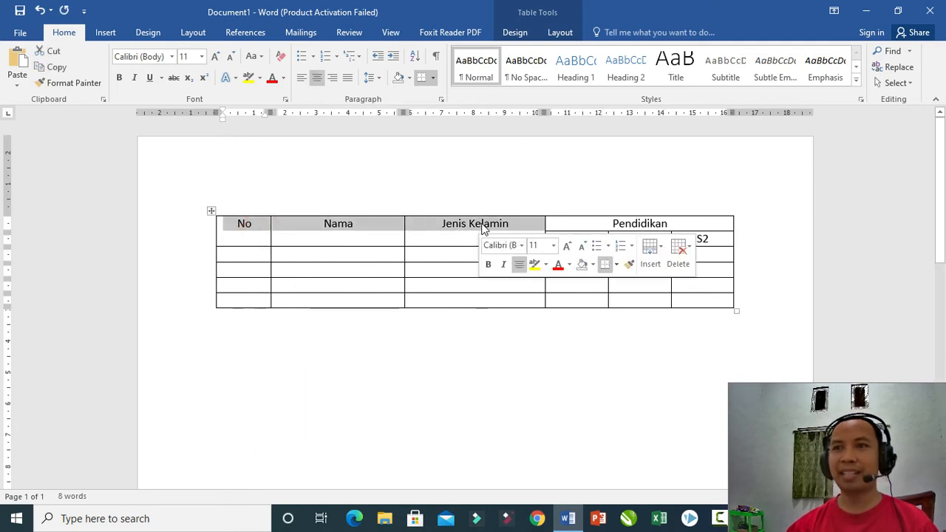
right_click(484, 229)
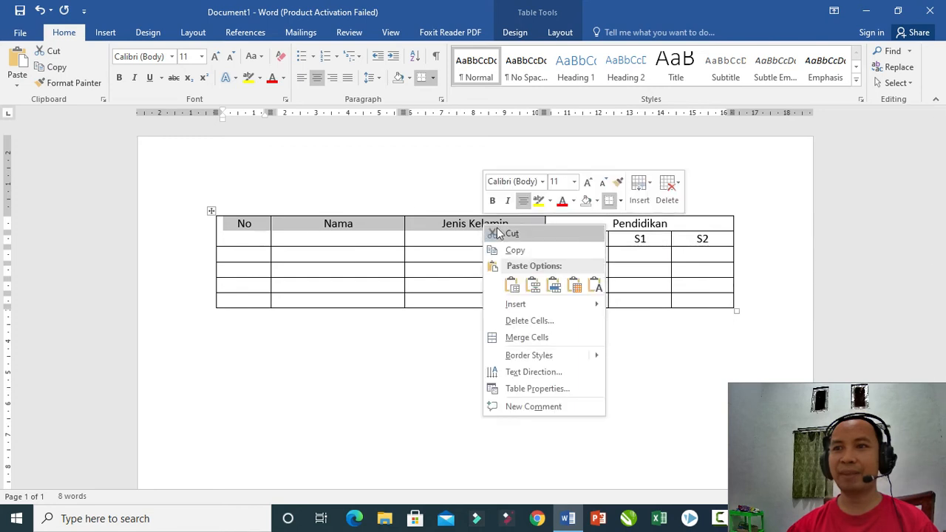
click(391, 231)
right_click(453, 229)
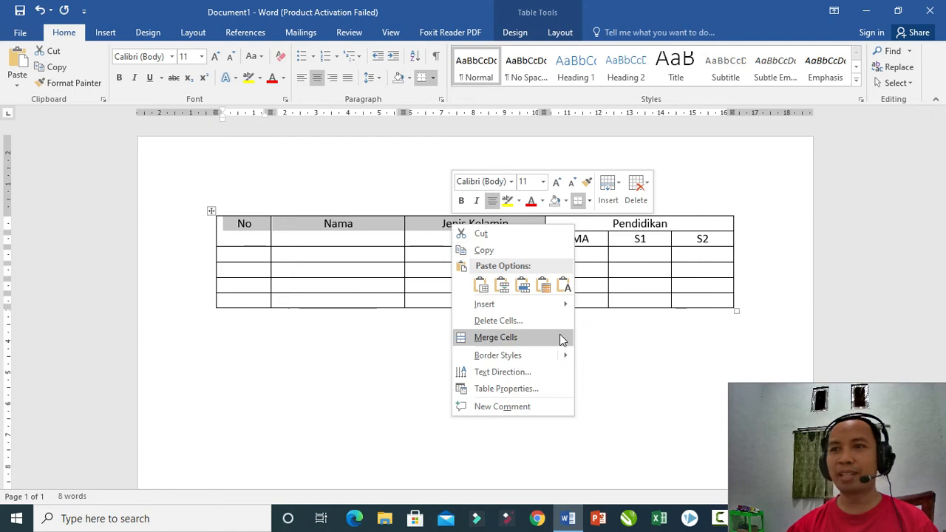
click(532, 389)
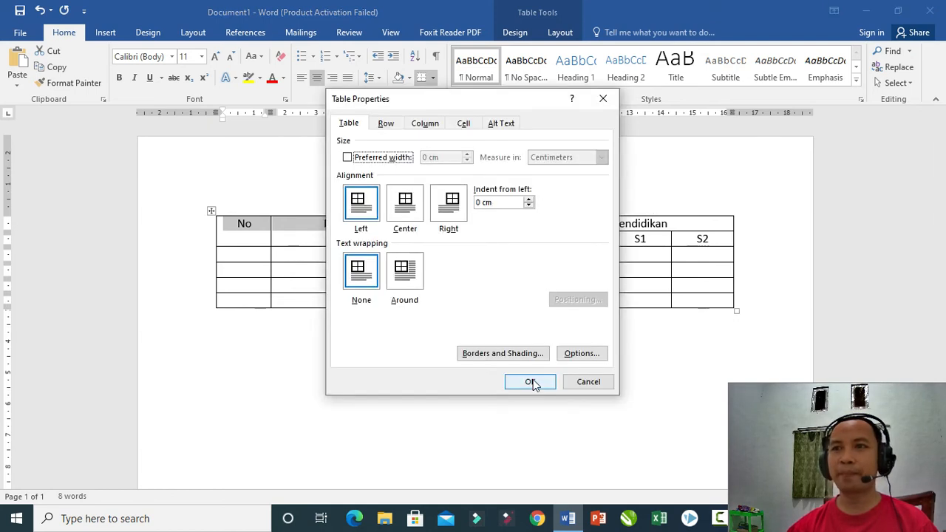
click(464, 124)
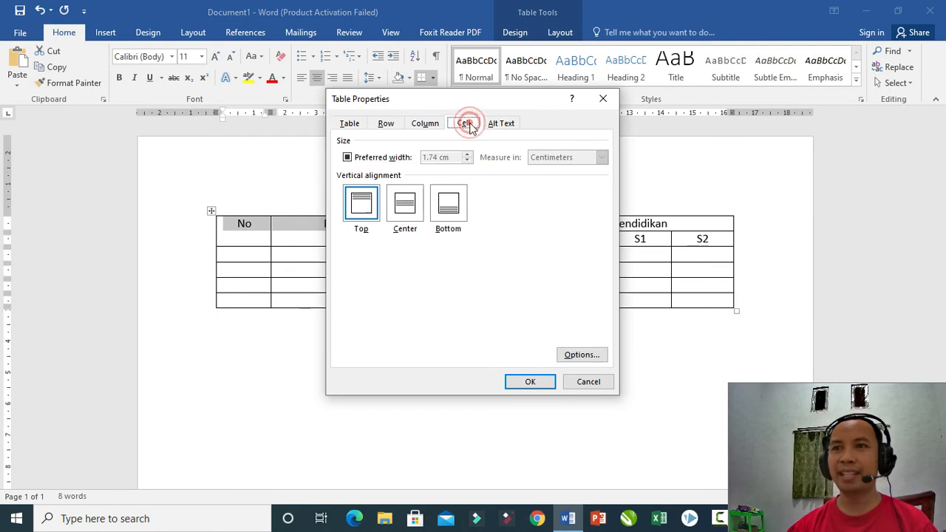
click(408, 207)
click(525, 382)
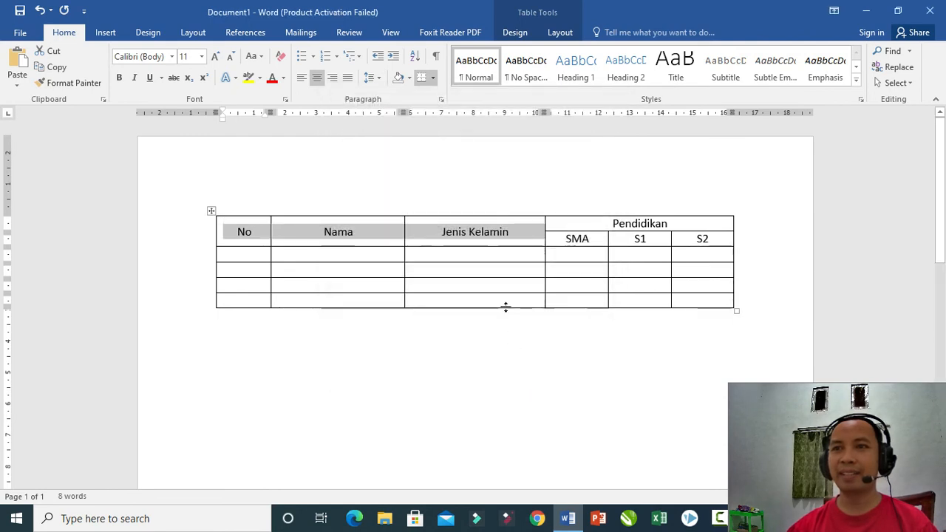
click(484, 255)
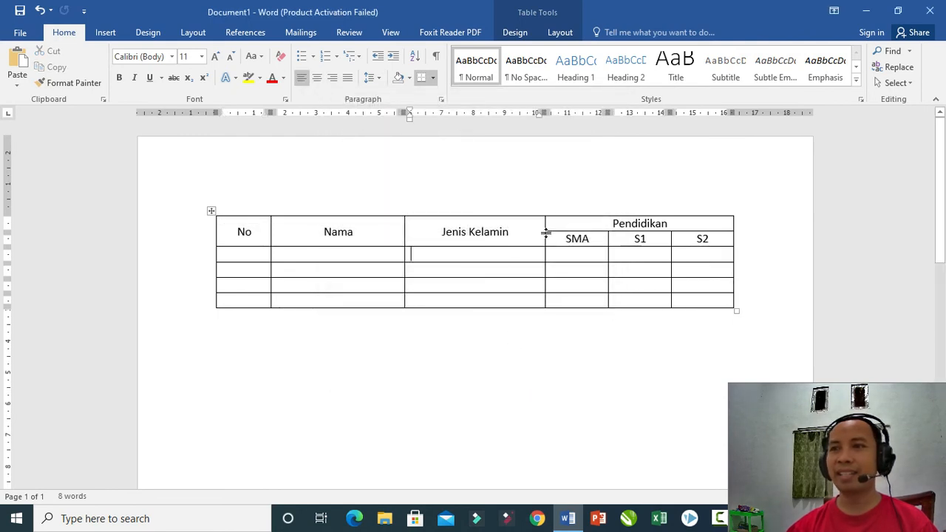
Check the topic list in Notepad, return to Word, and place the cursor in the last cell of the S2 column
key(alt+Tab)
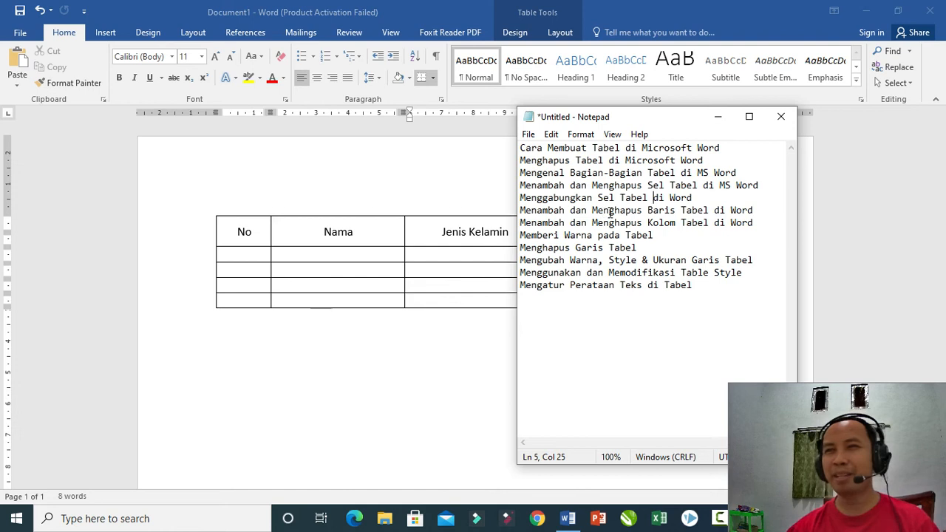
click(343, 191)
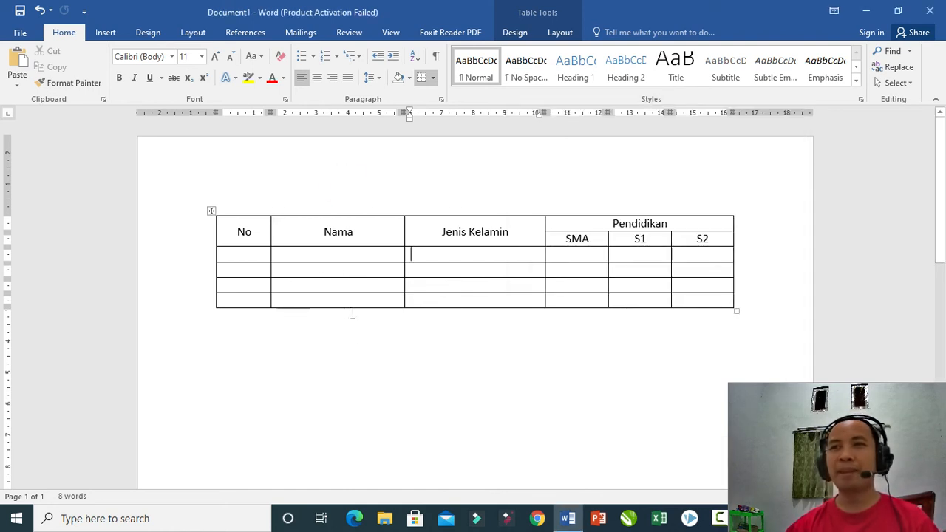
click(689, 303)
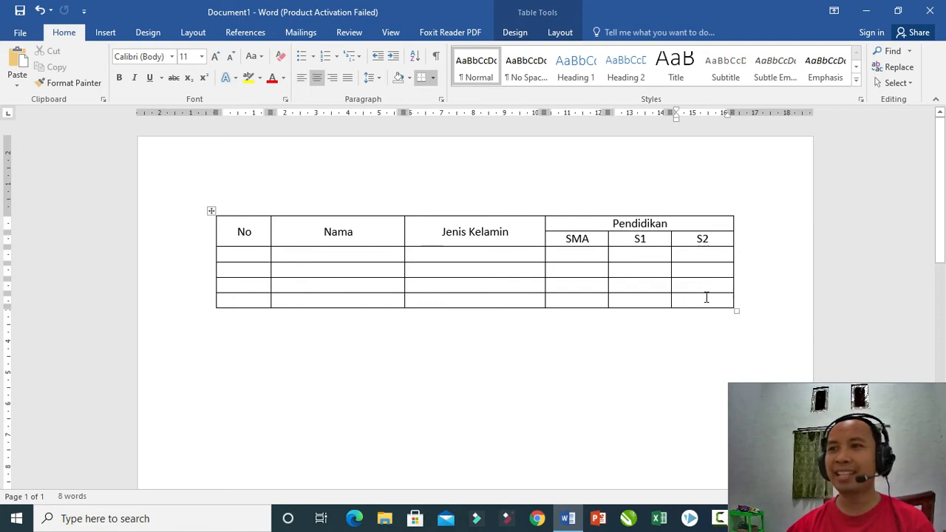
Append eight empty rows at the end of the table, moving on from its last cell
key(Tab)
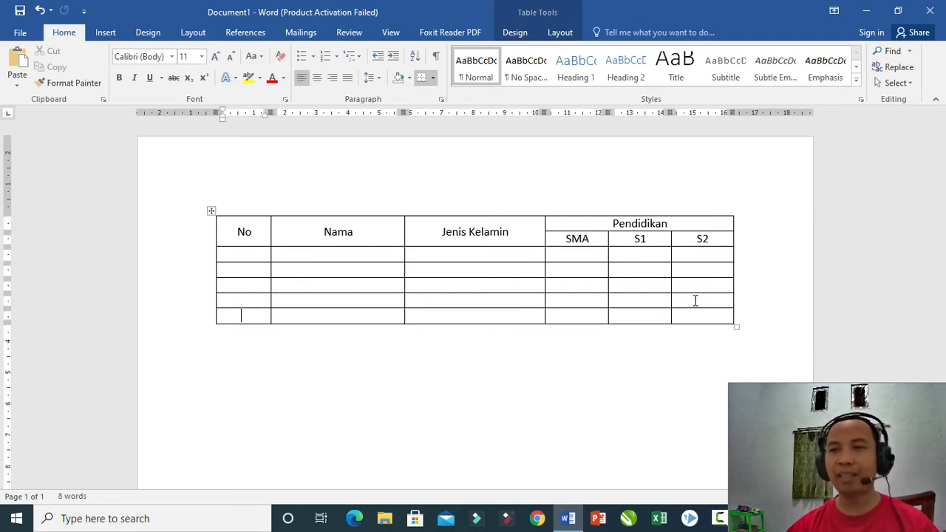
key(Tab)
key(Tab)
key(Tab)
key(Tab)
key(Tab)
key(Tab)
key(Tab)
key(Tab)
key(Tab)
key(Tab)
key(Tab)
key(Tab)
key(Tab)
key(Tab)
key(Tab)
key(Tab)
key(Tab)
key(Tab)
key(Tab)
key(Tab)
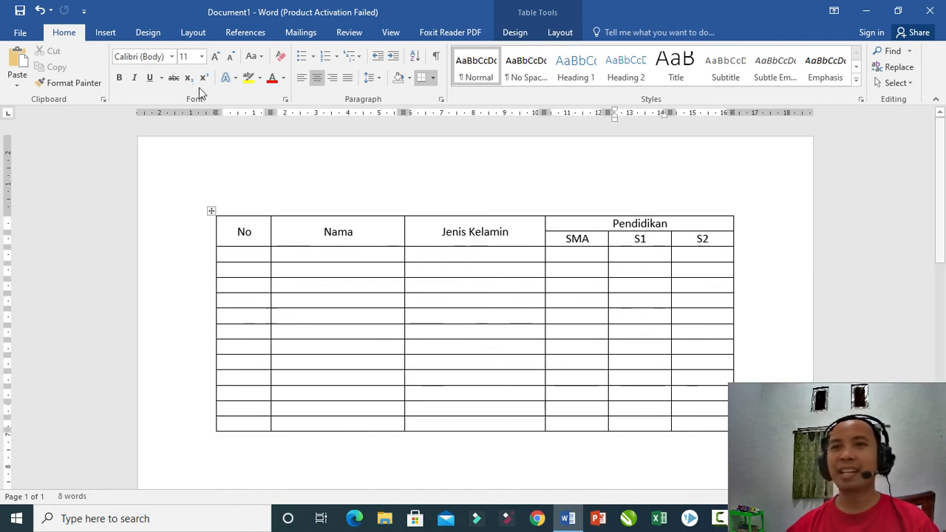
Insert seven empty rows between the second and third data rows of the table
mouse_move(212, 284)
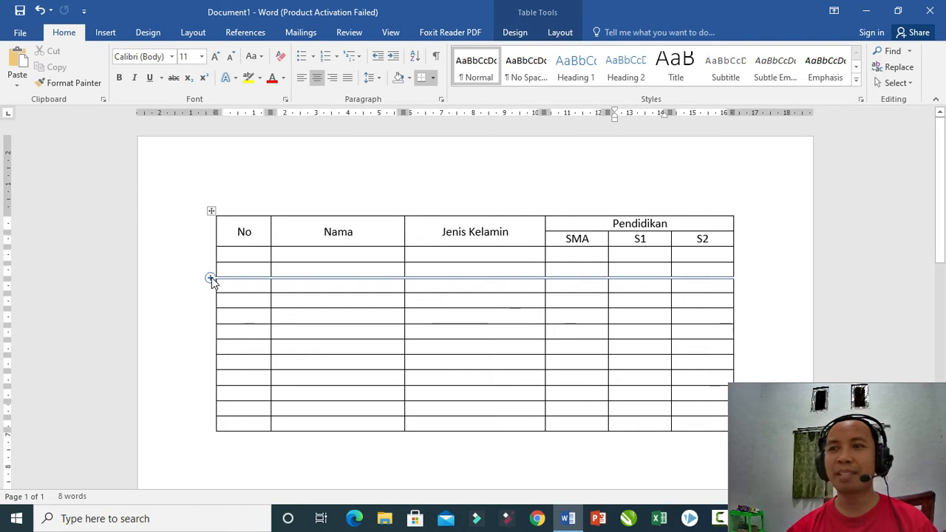
click(212, 278)
click(212, 279)
click(211, 279)
click(212, 279)
click(211, 279)
click(212, 279)
click(212, 278)
scroll(347, 334, down, 2)
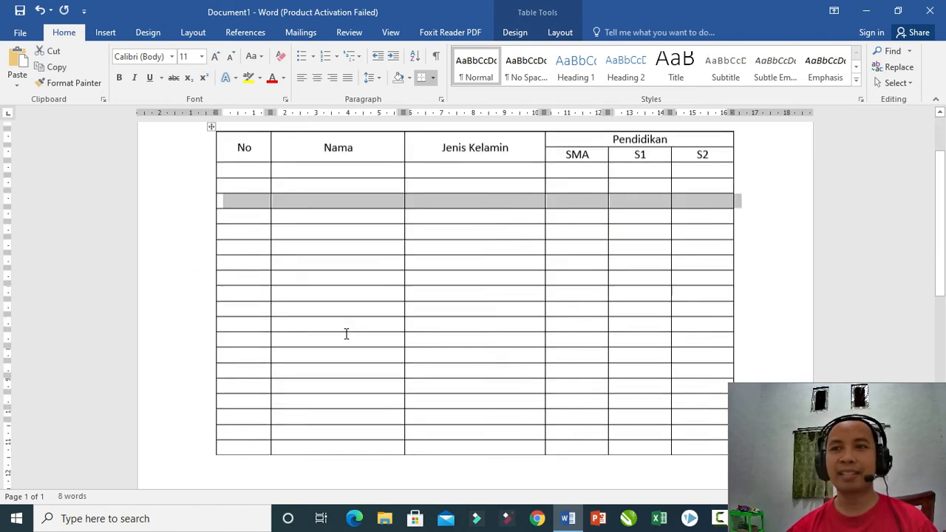
scroll(347, 334, up, 2)
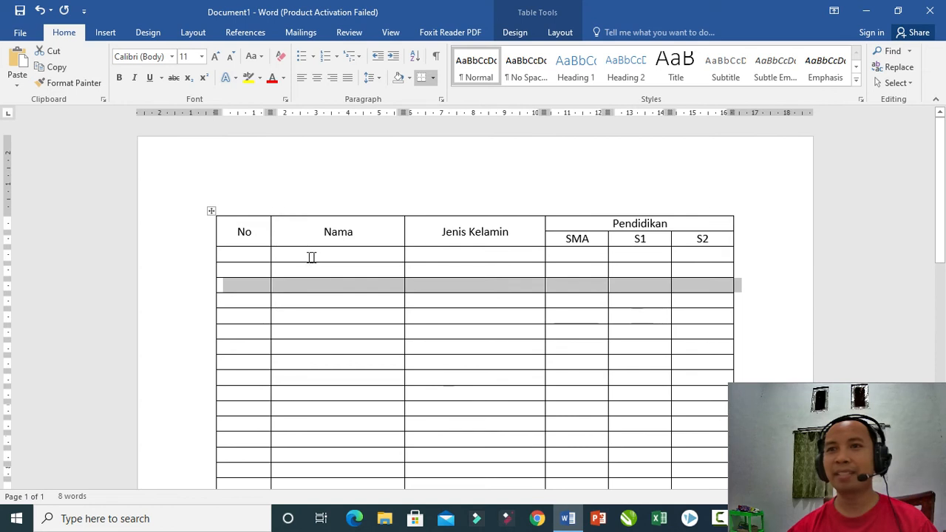
Insert three empty columns between the No and Nama columns
click(270, 207)
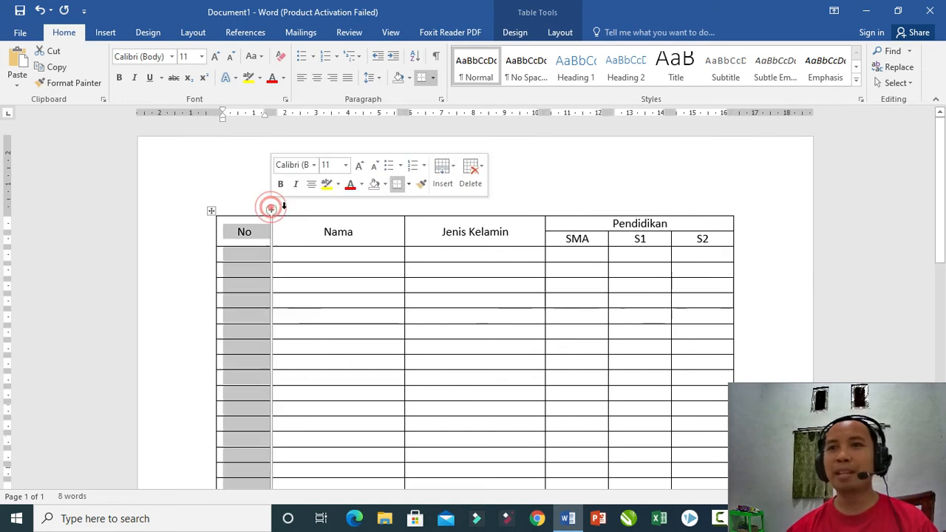
click(272, 211)
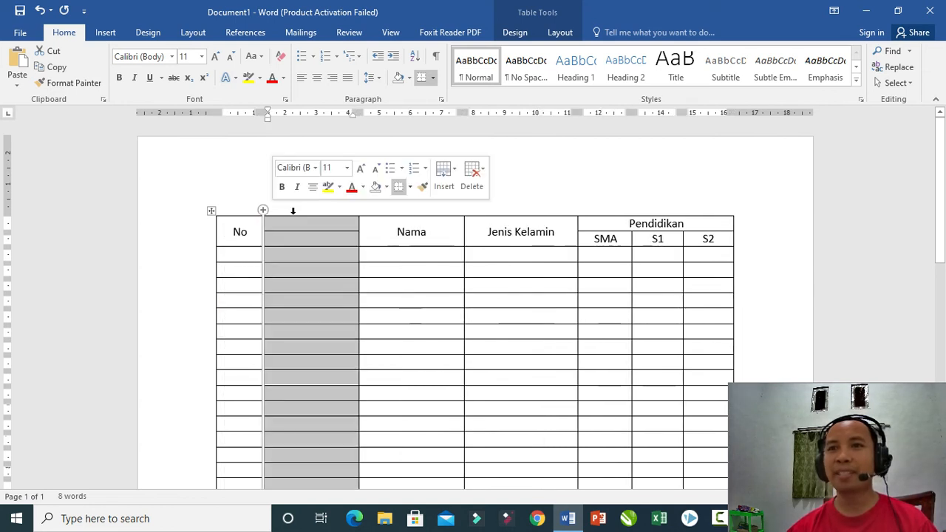
click(262, 210)
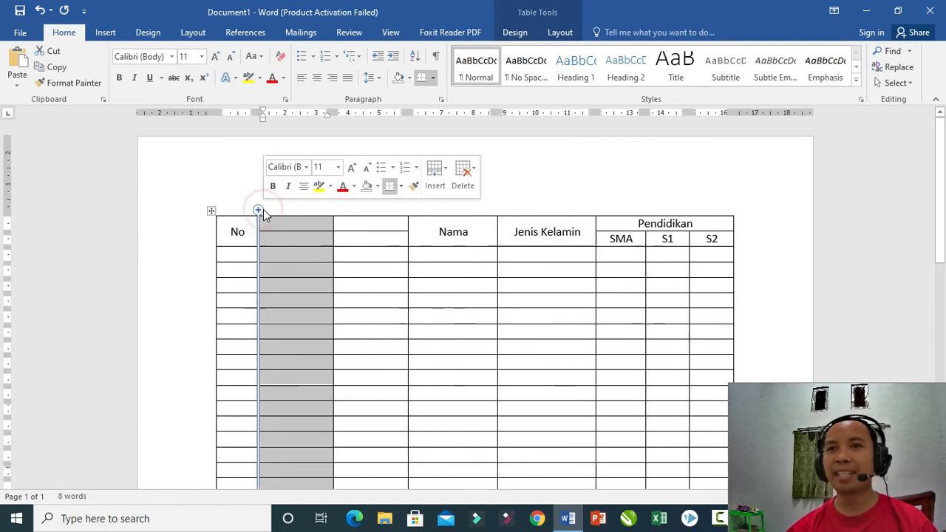
click(258, 211)
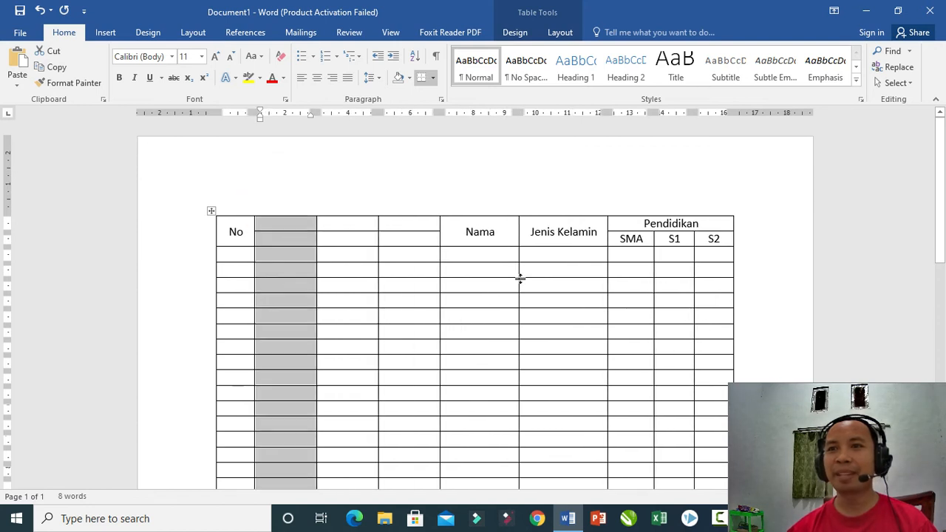
Undo the three column insertions next to the No column
key(ctrl+z)
key(ctrl+z)
key(ctrl+z)
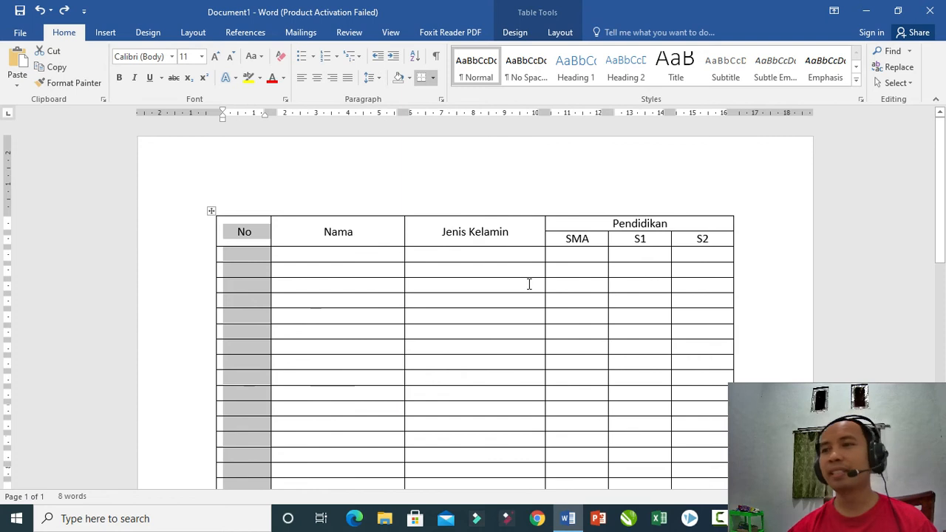
Check the Notepad topic list, return to Word, and delete seven empty rows starting with the third data row
key(alt+Tab)
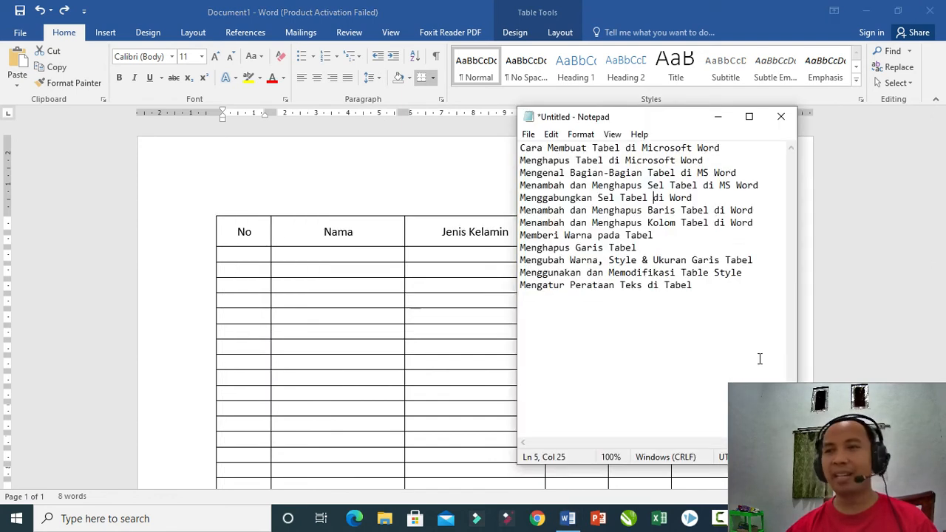
click(336, 164)
click(158, 286)
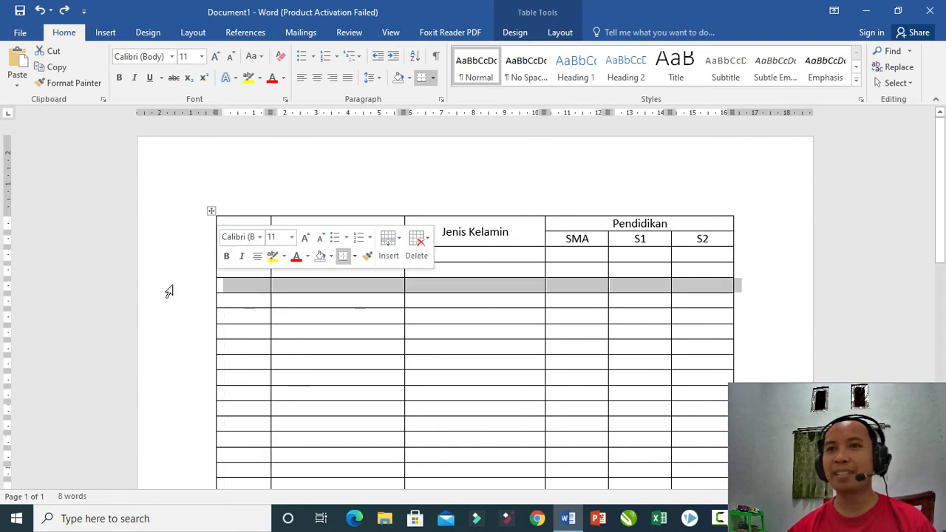
drag(169, 291, 163, 385)
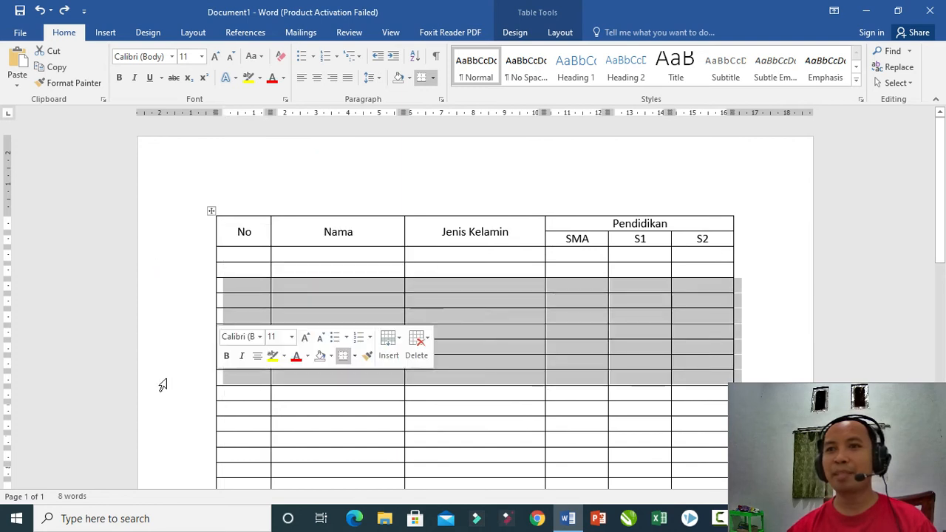
right_click(167, 338)
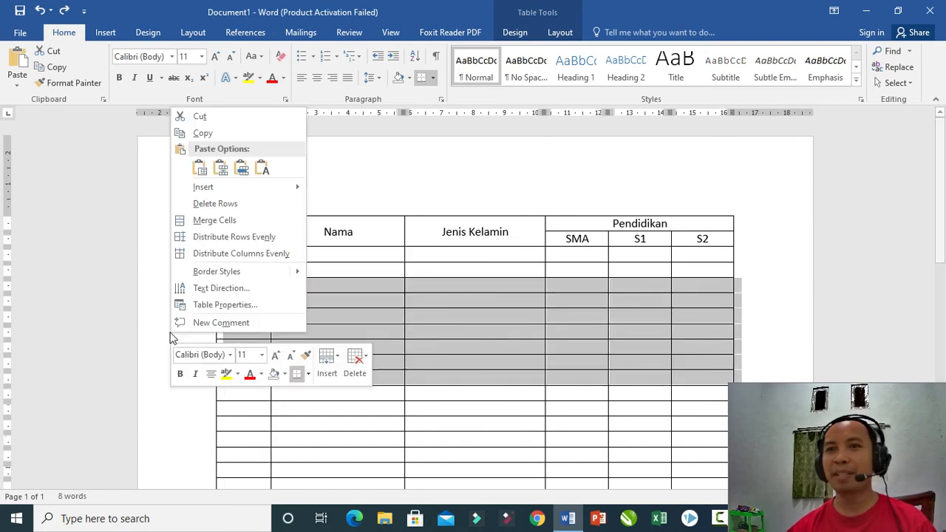
click(233, 204)
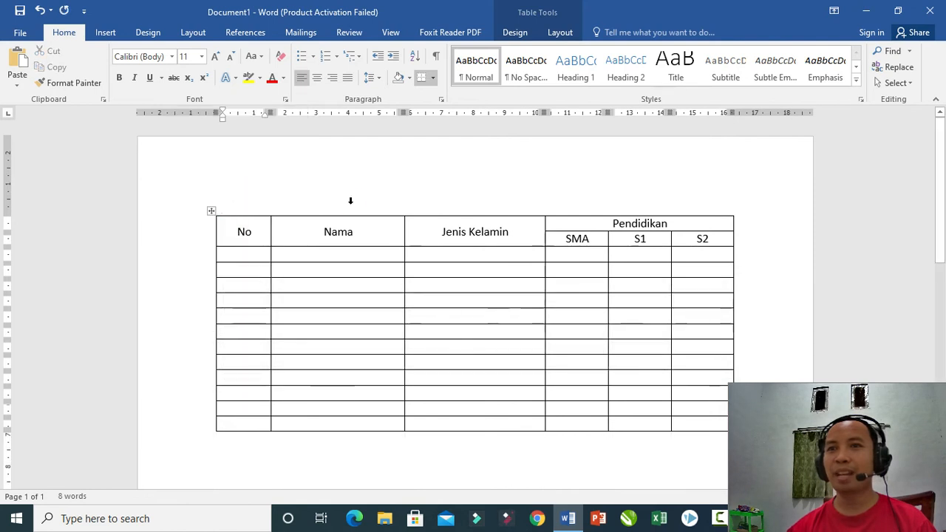
Select the Nama column and view the commands available for it
click(351, 200)
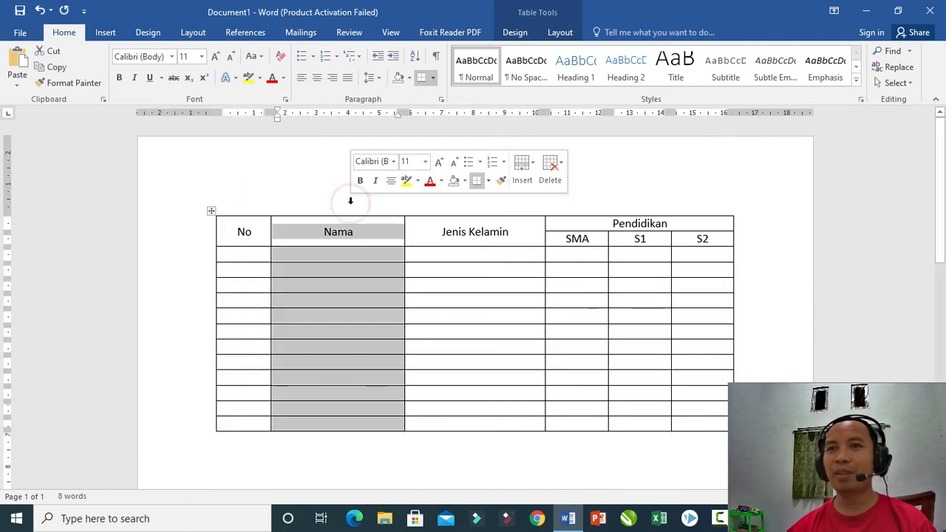
right_click(298, 230)
key(Escape)
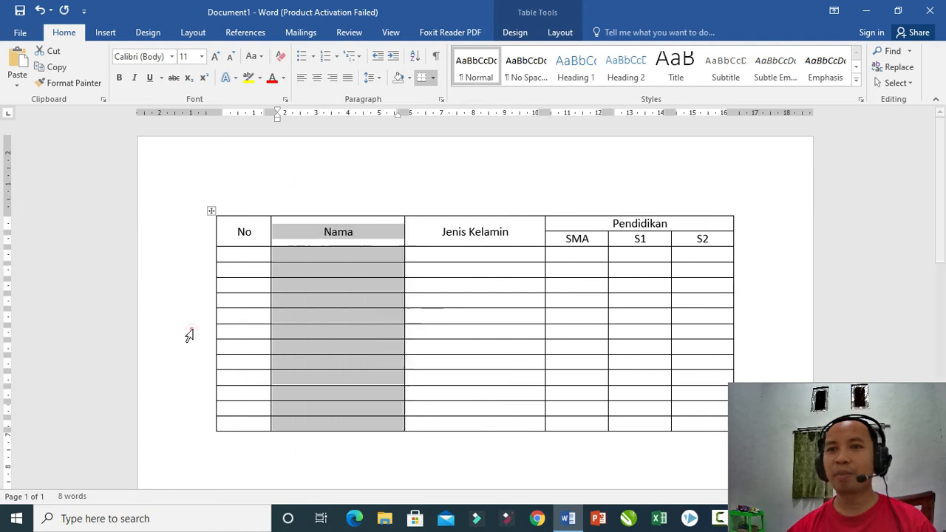
Switch to Notepad, highlight the topics on table columns and table colours, and return to the Jenis Kelamin cell in Word
click(735, 524)
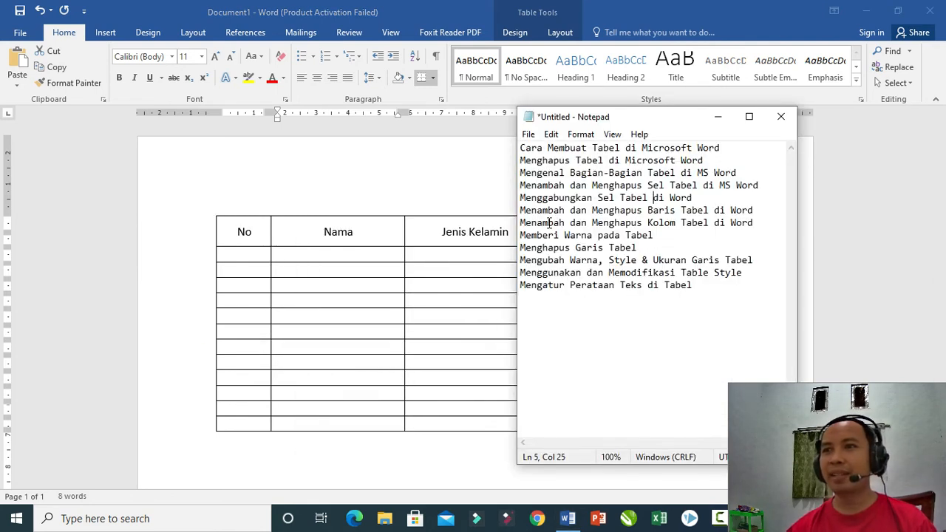
drag(549, 222, 737, 224)
drag(554, 235, 637, 236)
click(433, 228)
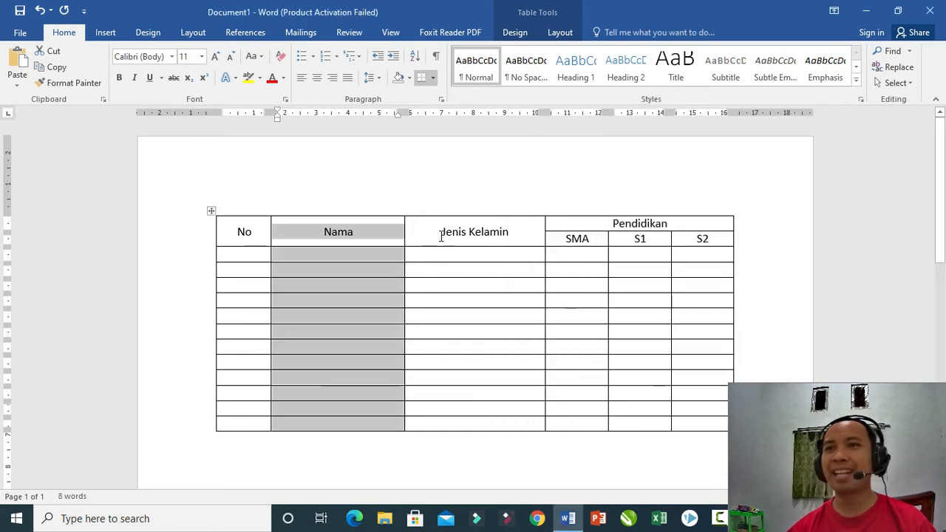
click(439, 232)
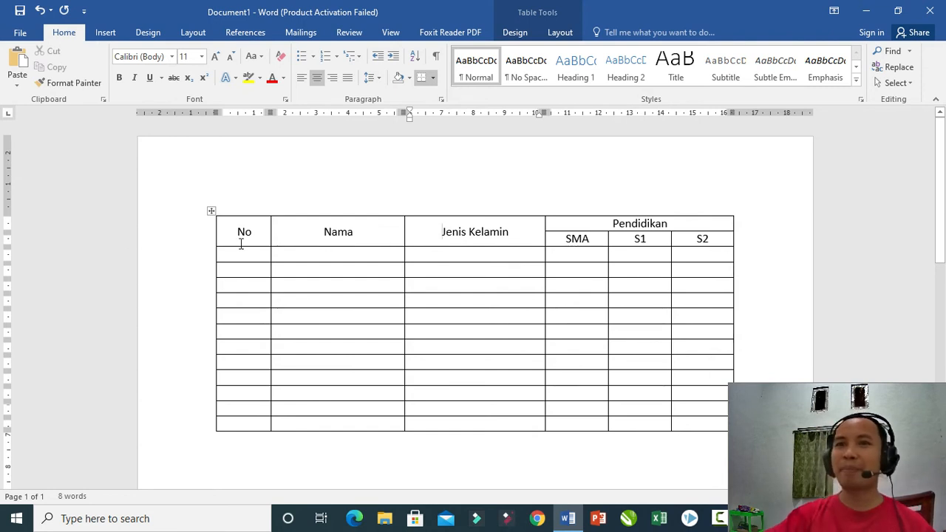
Shade all the header cells, from No to Pendidikan with SMA, S1 and S2, medium gray
drag(242, 232, 704, 245)
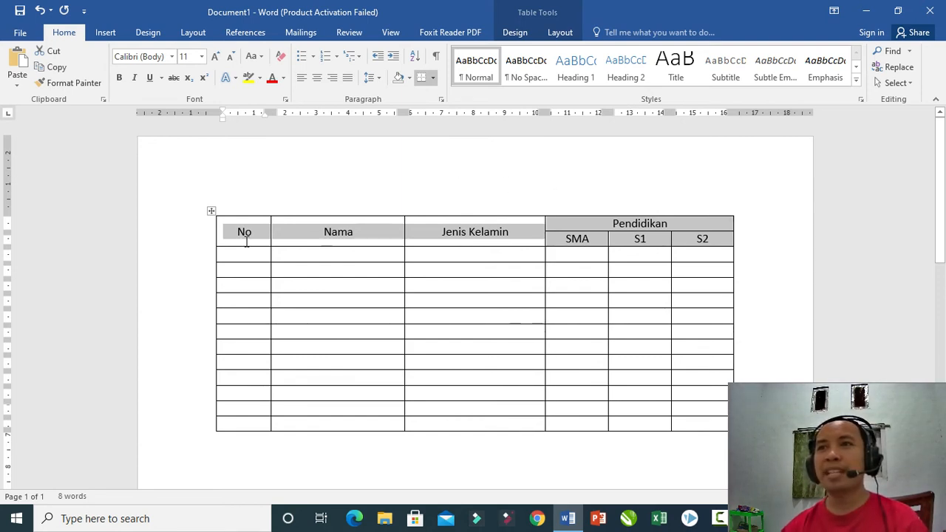
click(411, 80)
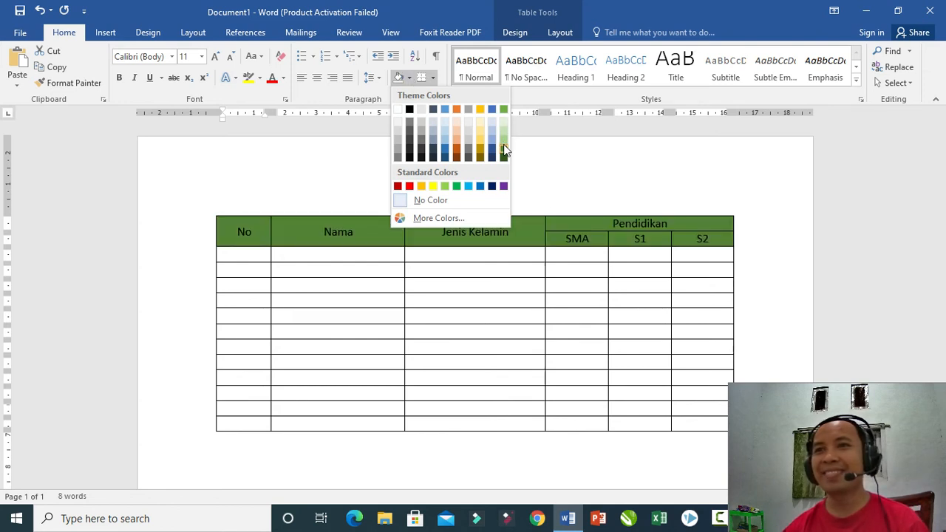
click(398, 152)
click(525, 191)
click(507, 240)
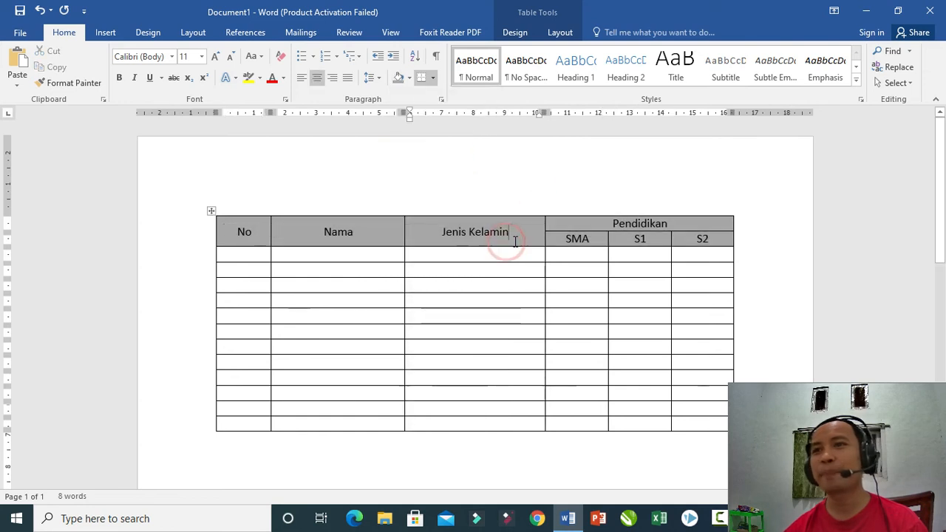
Shade the first four data rows below the header with the lightest green theme colour
click(249, 259)
drag(186, 257, 175, 306)
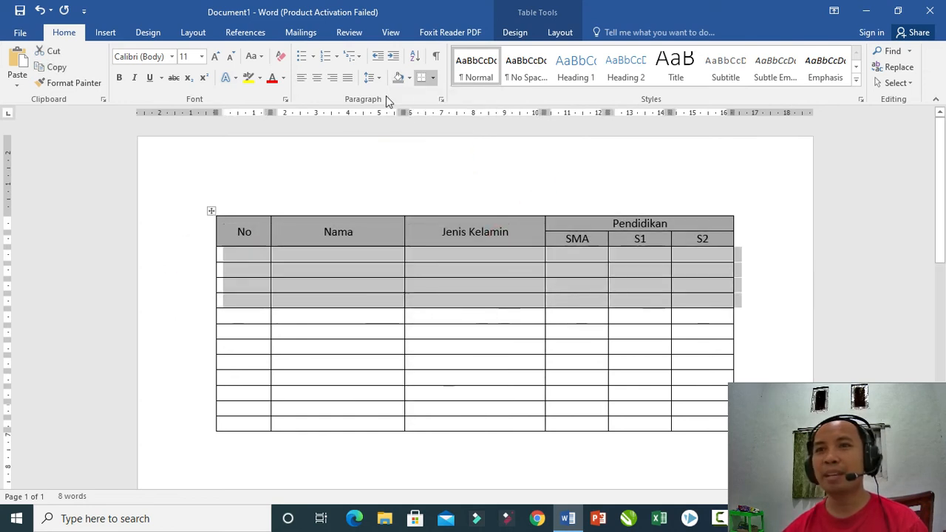
click(410, 77)
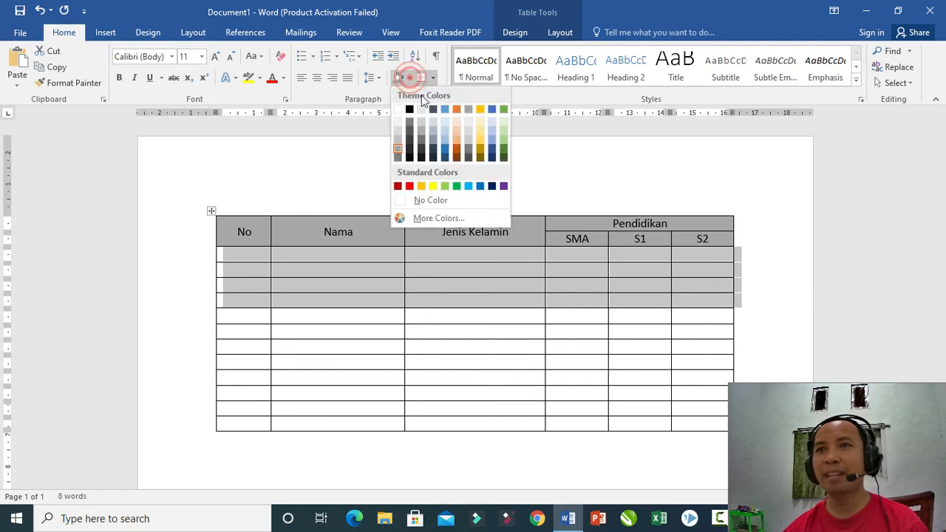
click(503, 122)
Shade the fifth to eighth data rows with the lightest blue theme colour
mouse_move(179, 314)
mouse_down()
mouse_move(177, 376)
mouse_move(187, 359)
mouse_up()
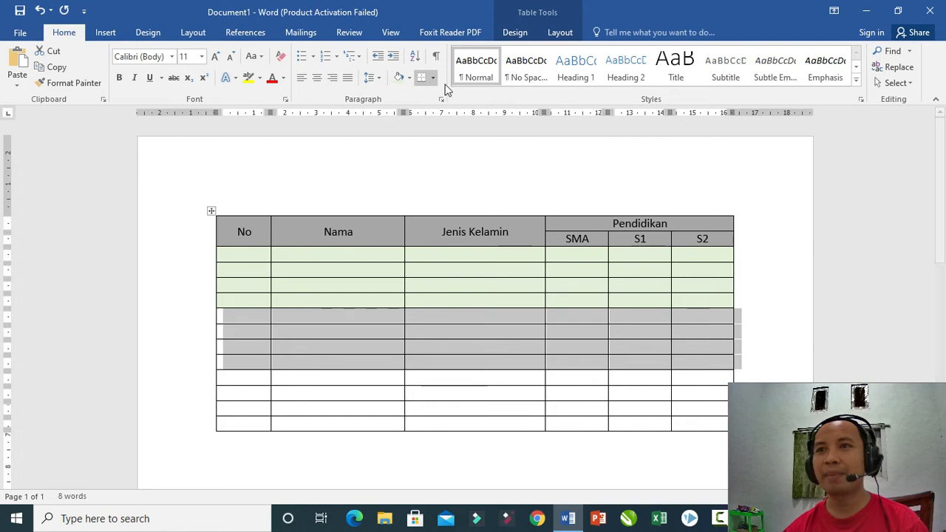
click(410, 79)
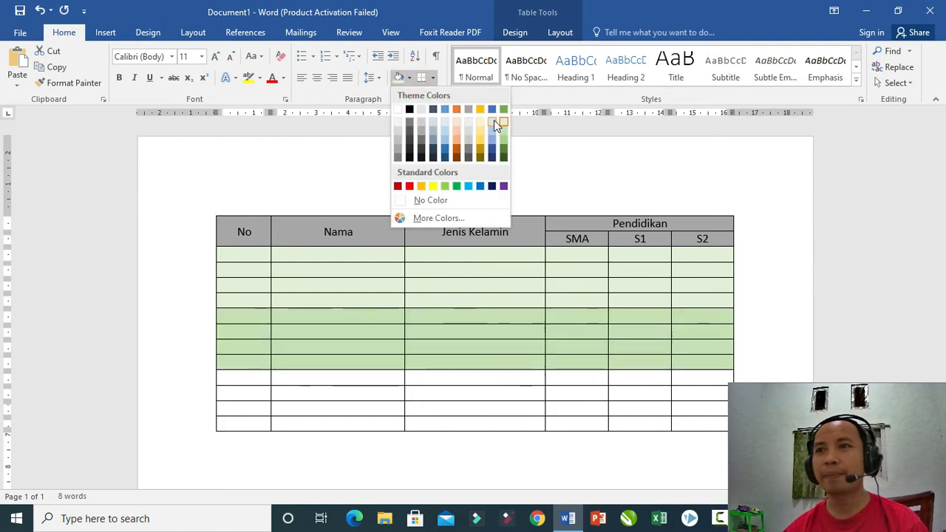
click(492, 122)
Shade the last four data rows light gold and clear the selection
drag(200, 380, 192, 424)
click(410, 78)
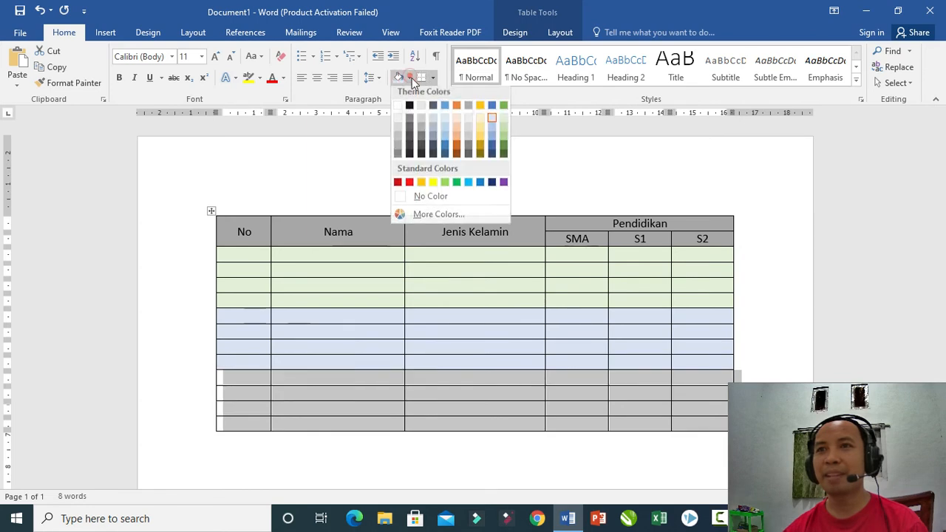
click(482, 129)
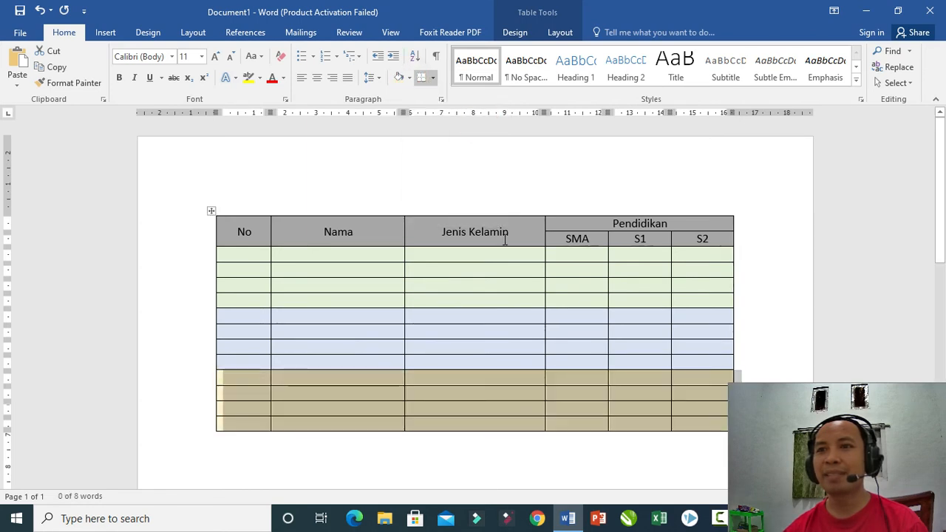
click(503, 238)
Change the shading of all the header cells to the standard light blue colour
click(194, 229)
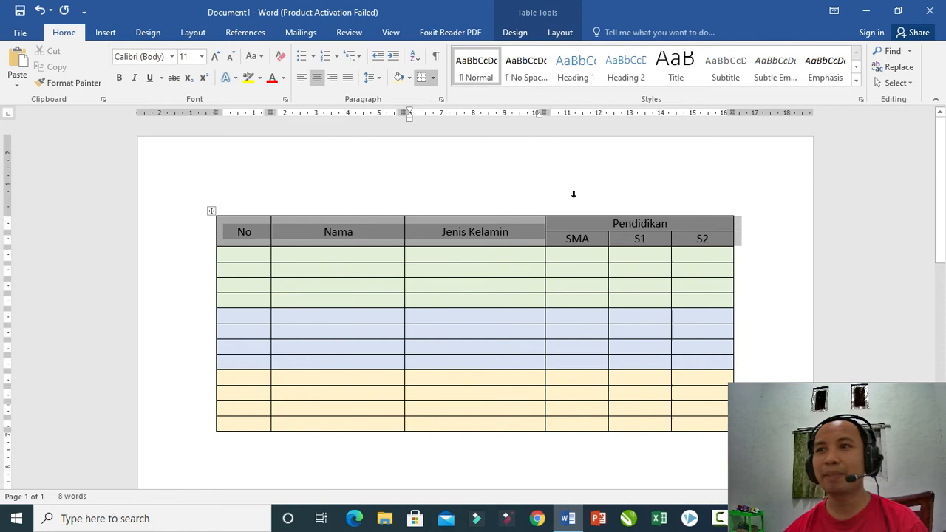
click(410, 78)
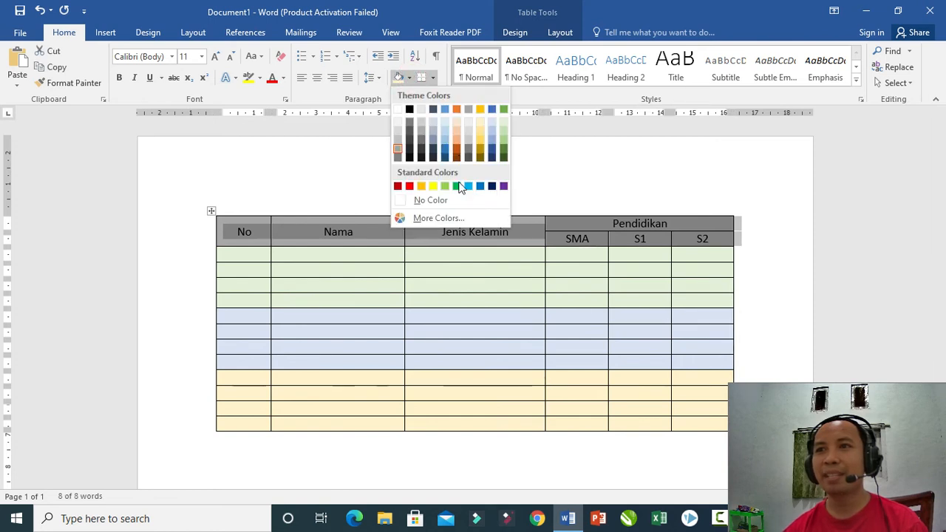
click(467, 187)
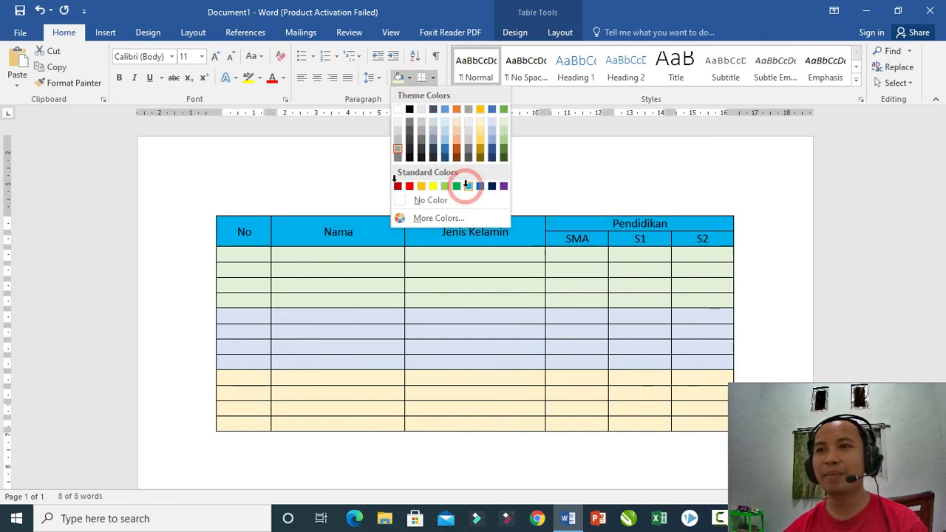
click(494, 289)
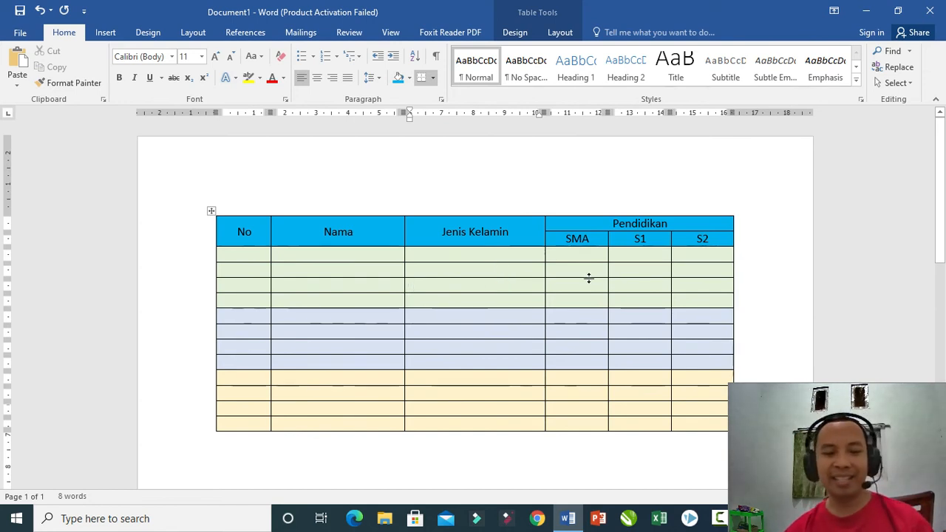
Switch to Notepad and highlight the topic "Menghapus Garis Tabel" in the list
key(alt+Tab)
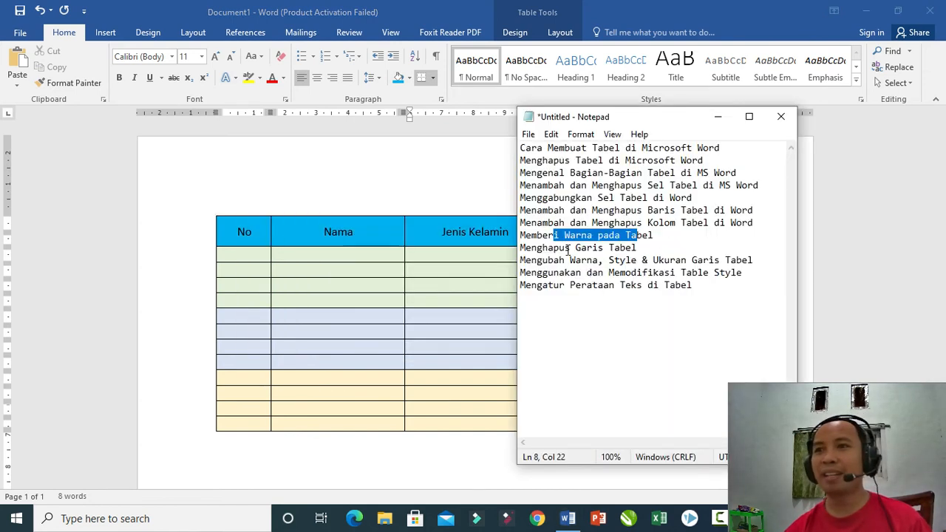
drag(541, 248, 638, 248)
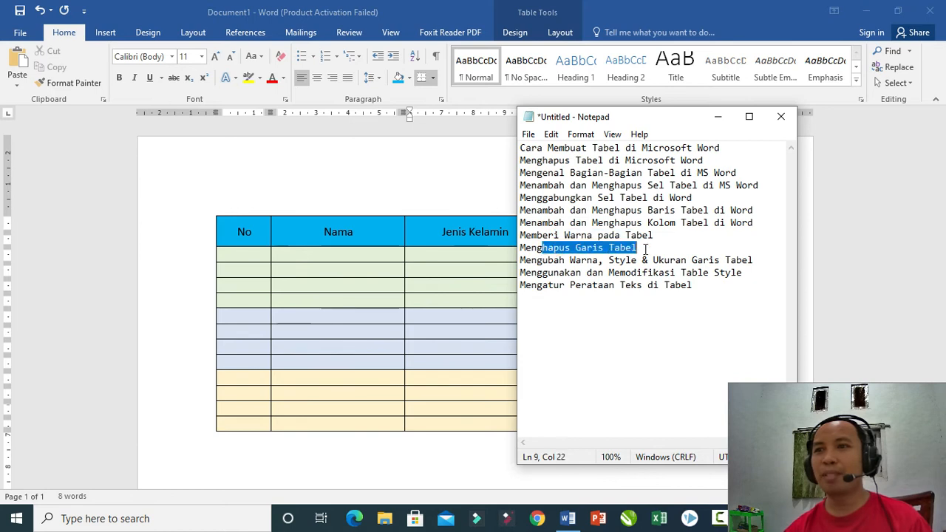
Switch back to Word and paint the line below the first data row with a white border pen
click(414, 176)
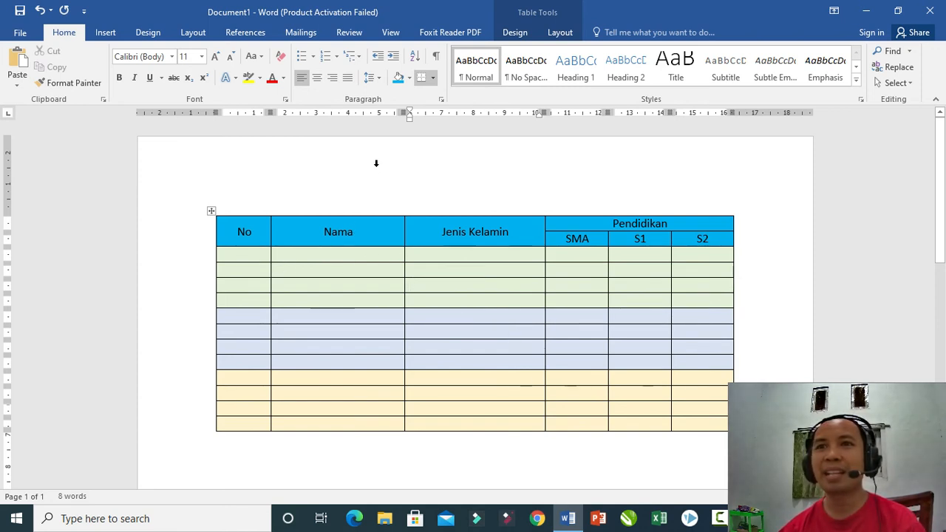
click(433, 78)
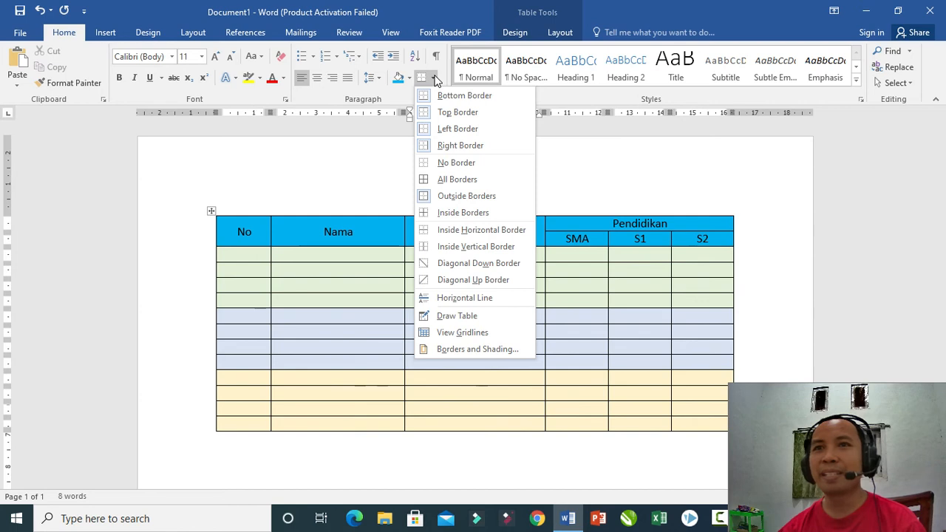
click(540, 15)
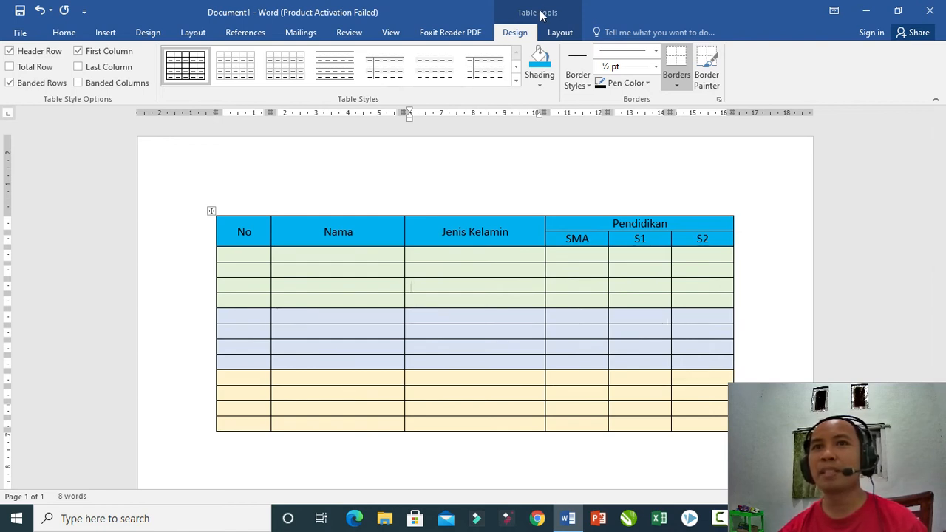
click(645, 84)
click(600, 130)
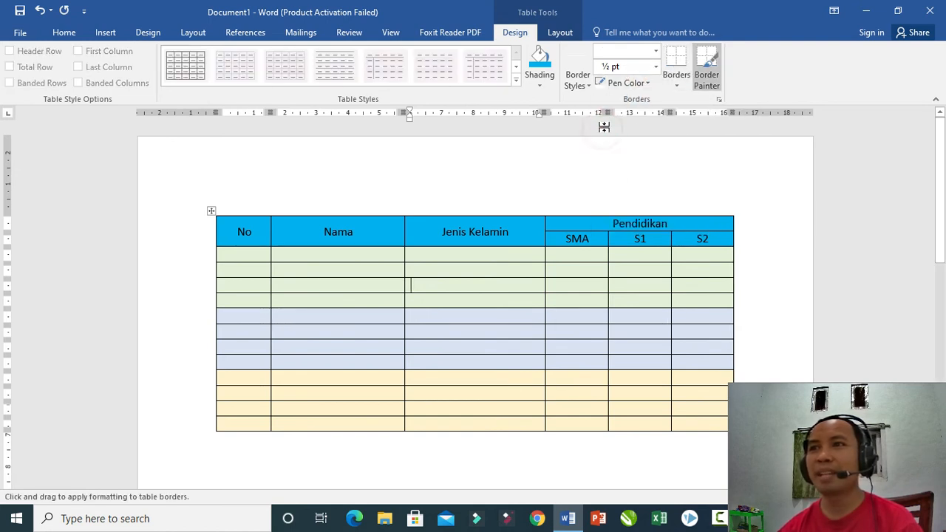
drag(244, 256, 693, 253)
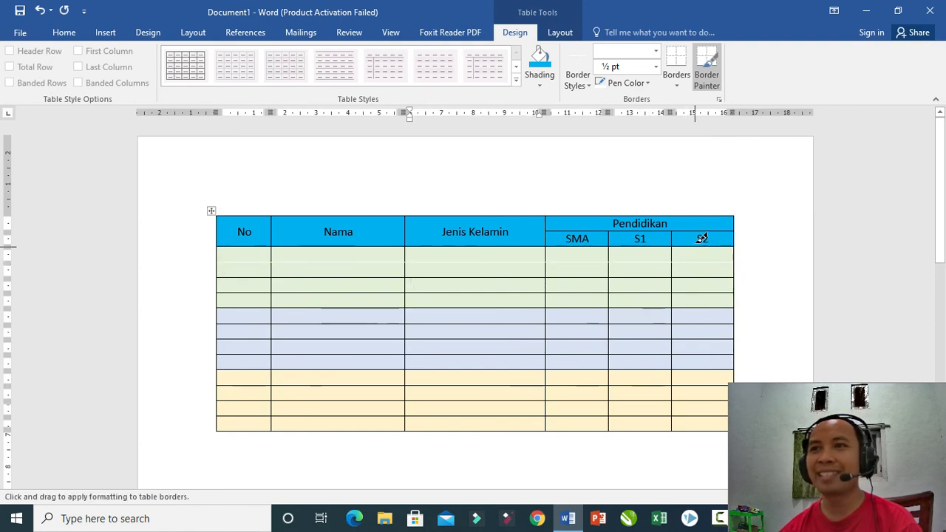
Paint the line below the second data row in the lightest gold theme colour and stop border painting
click(638, 81)
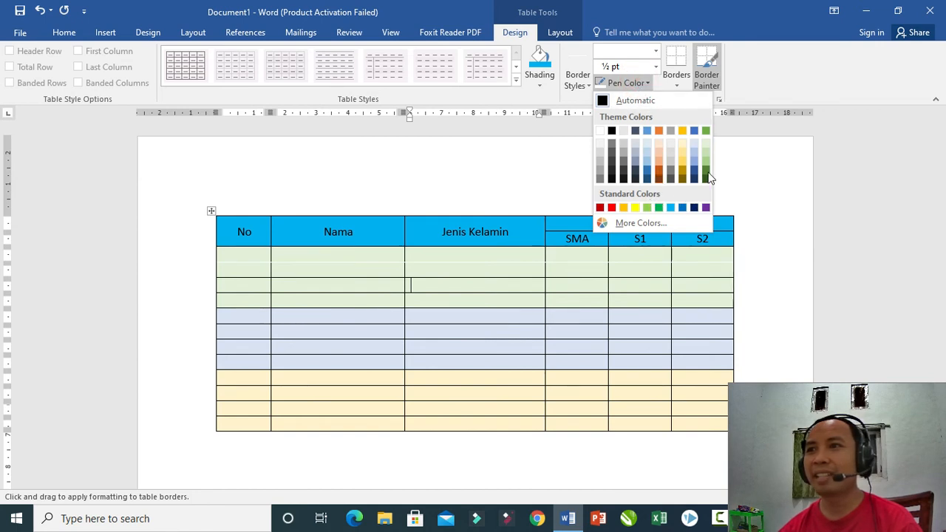
click(682, 146)
mouse_move(264, 276)
mouse_down()
mouse_move(708, 275)
mouse_move(691, 277)
mouse_up()
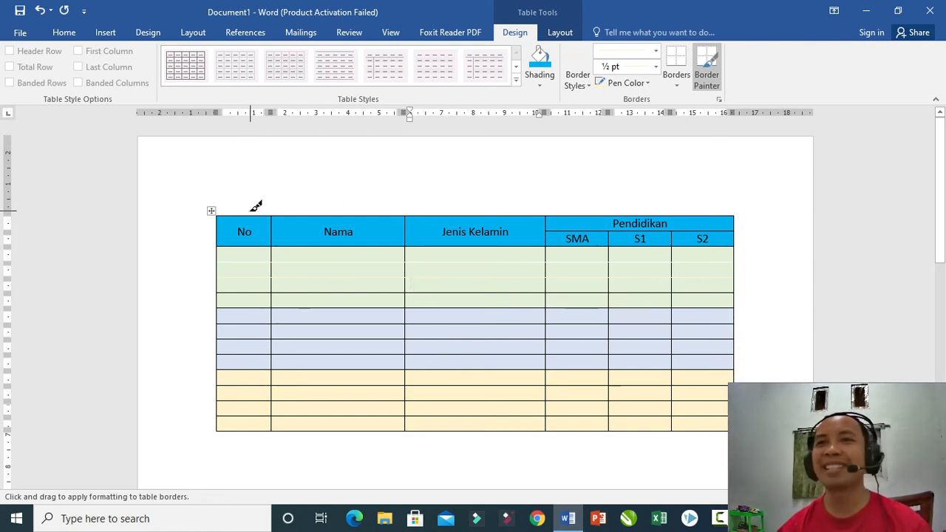
key(Escape)
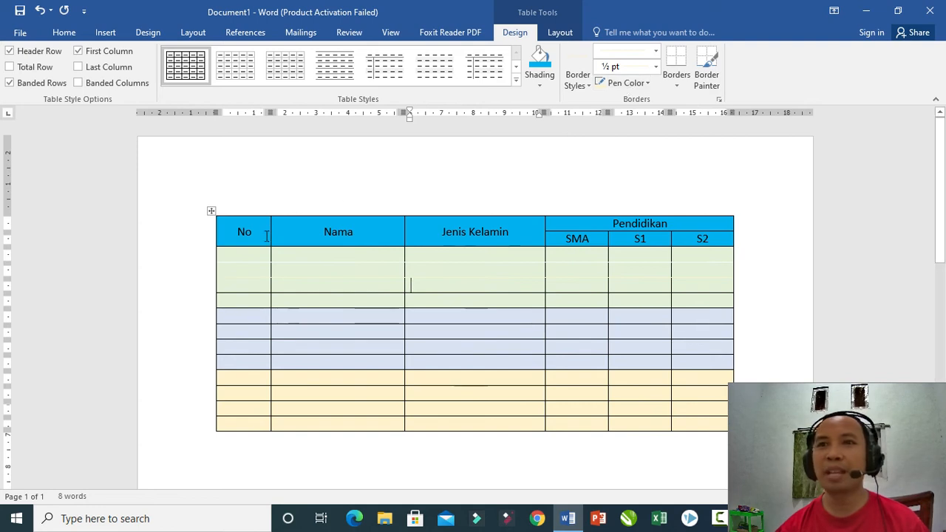
Remove all borders from the header cells, from No through Pendidikan and its subheadings
mouse_move(352, 226)
mouse_down()
mouse_move(621, 211)
mouse_move(706, 234)
mouse_up()
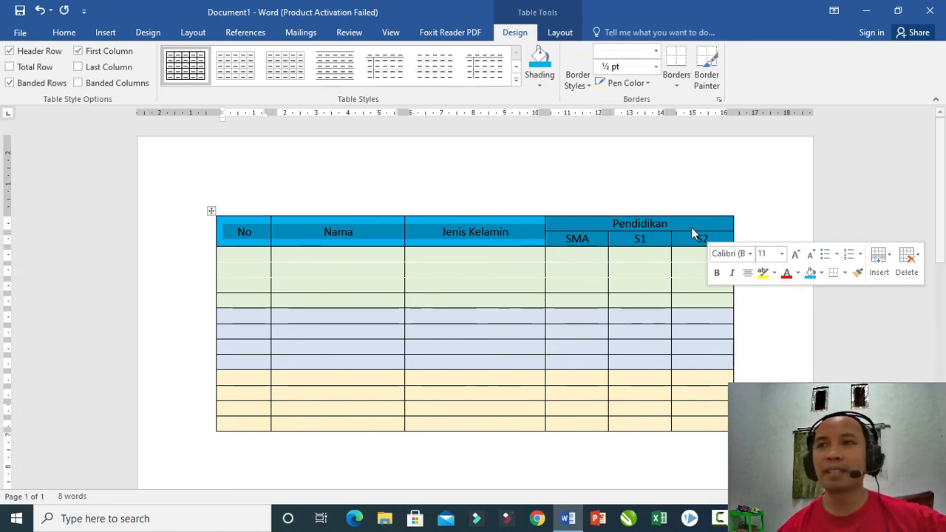
click(675, 77)
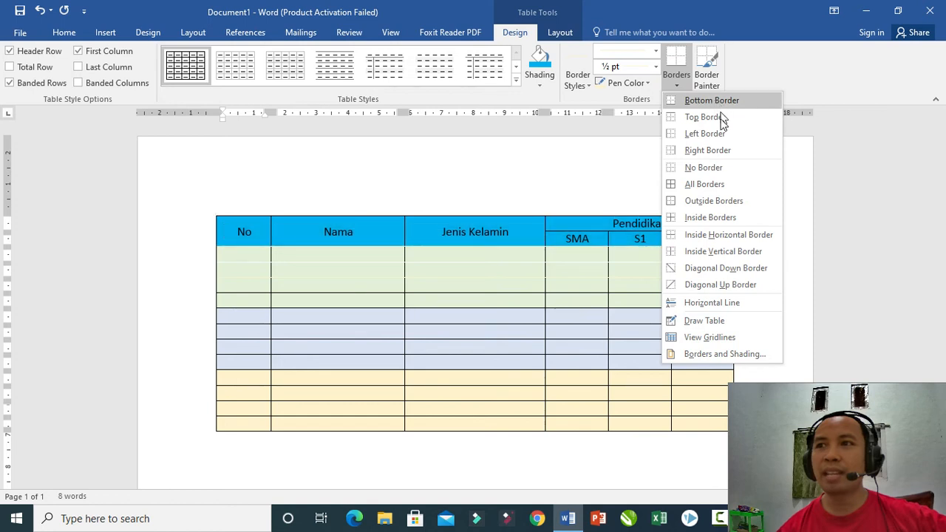
click(695, 168)
click(659, 185)
click(625, 222)
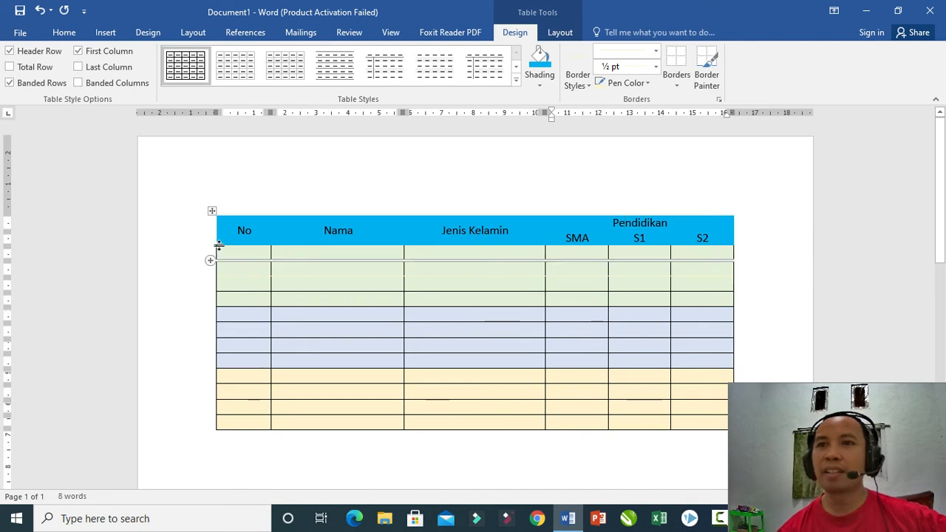
Remove all borders from the whole table and clear the selection
drag(241, 228, 736, 423)
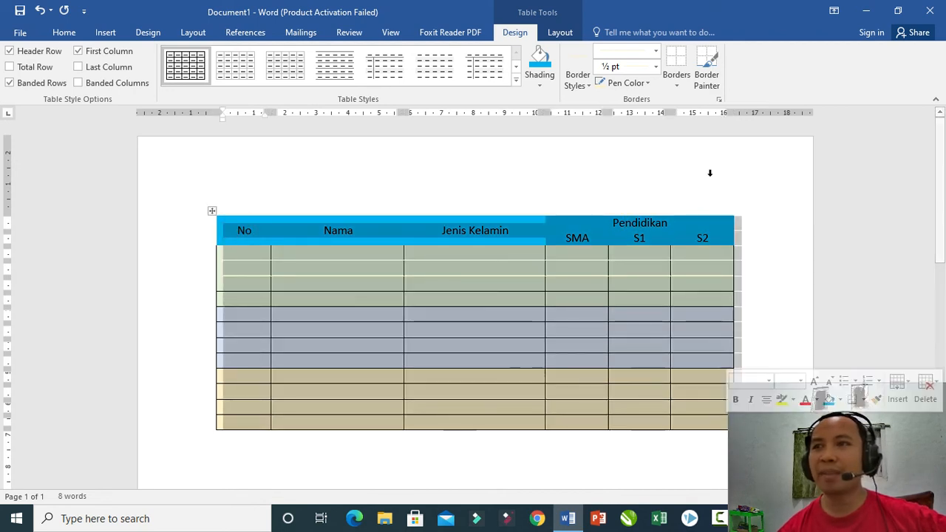
click(677, 83)
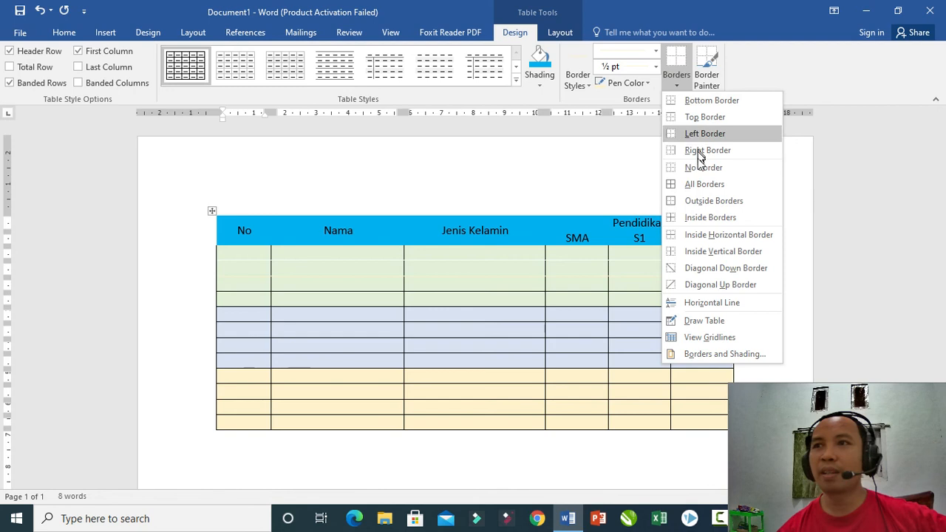
click(698, 167)
click(536, 204)
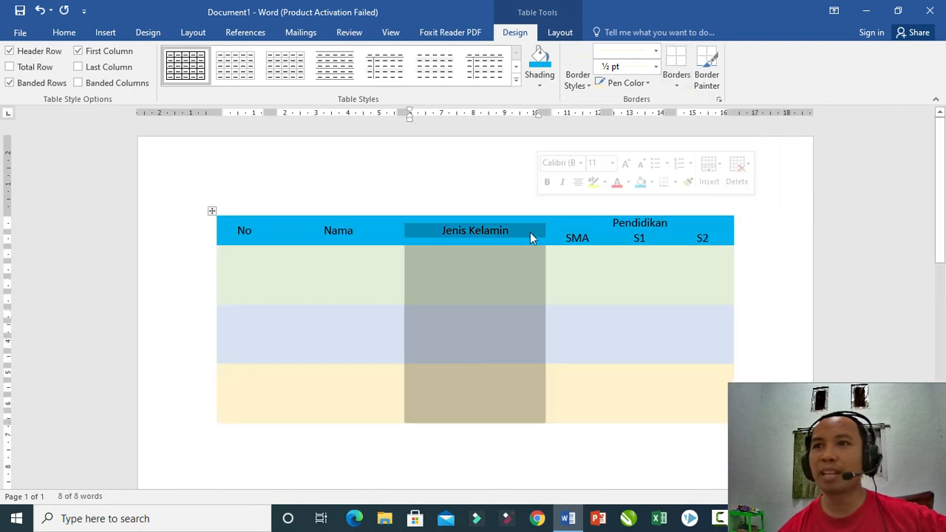
click(548, 237)
Apply only inside borders to the whole table, using the current light gold pen colour
mouse_move(238, 227)
mouse_down()
mouse_move(659, 333)
mouse_move(707, 414)
mouse_up()
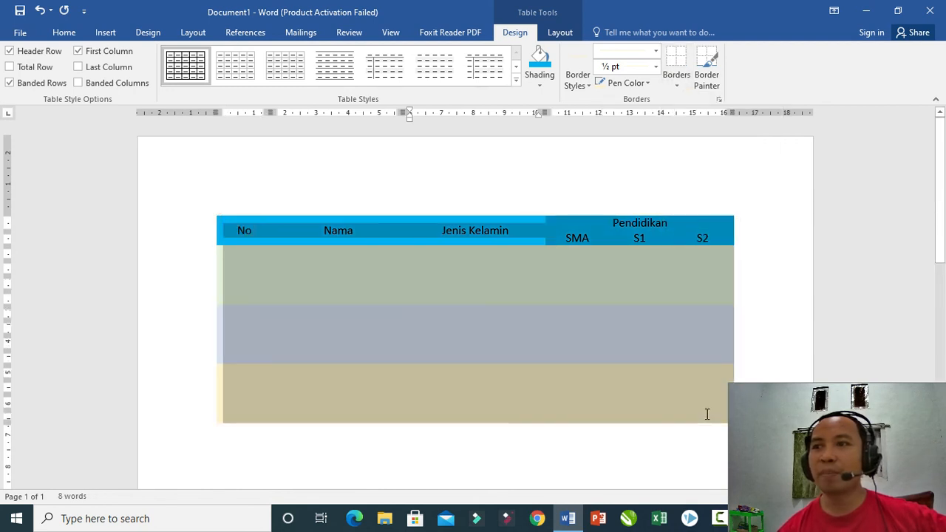
click(677, 87)
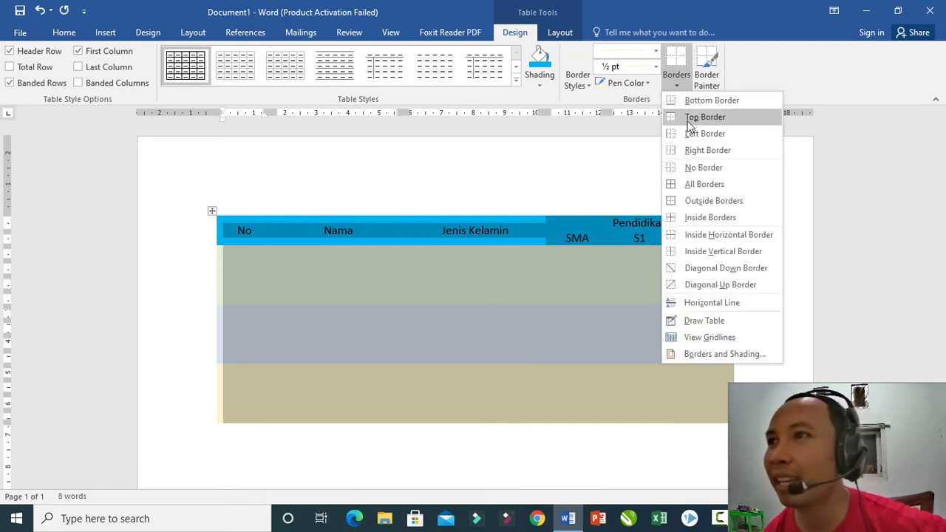
click(699, 218)
click(619, 187)
ctrl+click(375, 187)
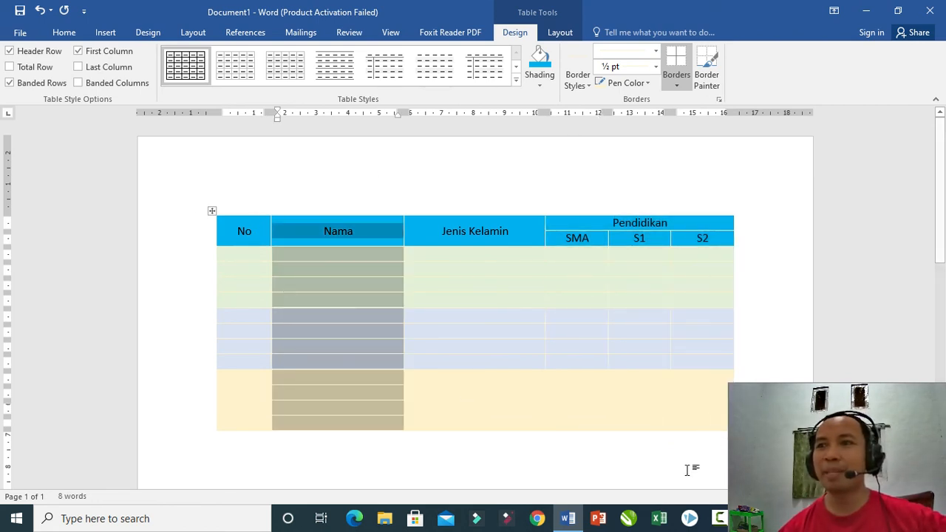
Give the whole table left, inside vertical and right borders with a solid ½ pt line in the Automatic colour through Borders and Shading
drag(238, 225, 710, 386)
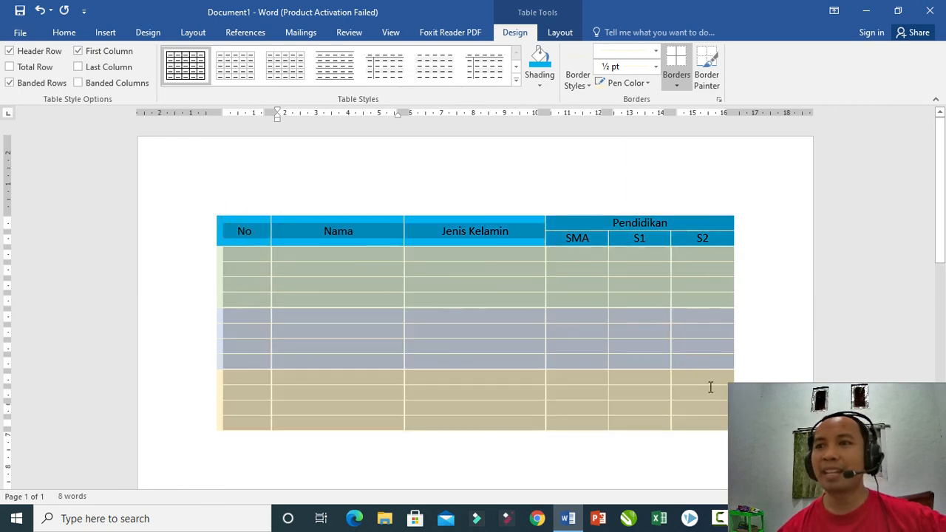
click(677, 86)
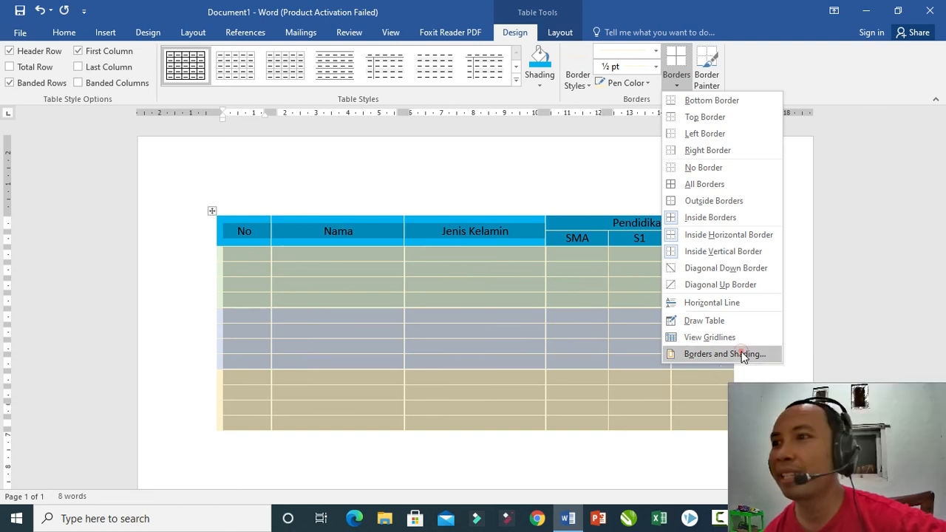
click(743, 357)
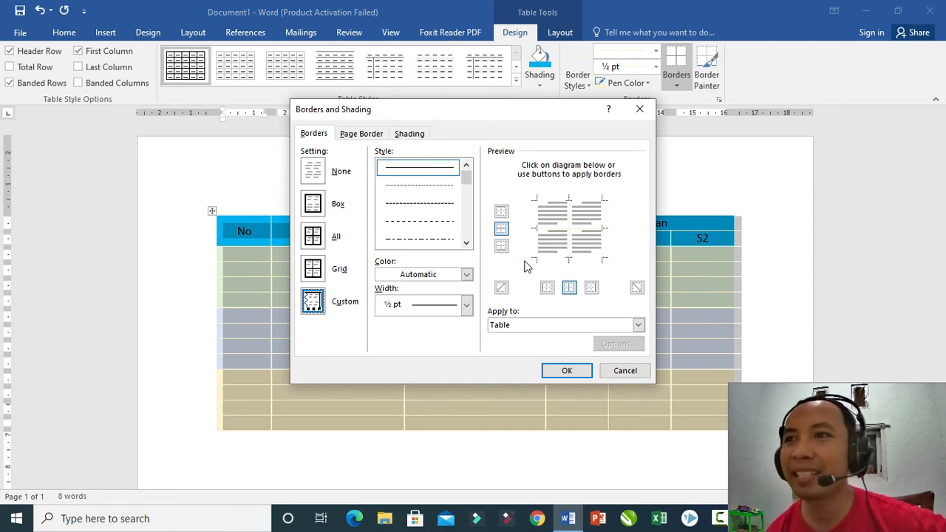
click(538, 215)
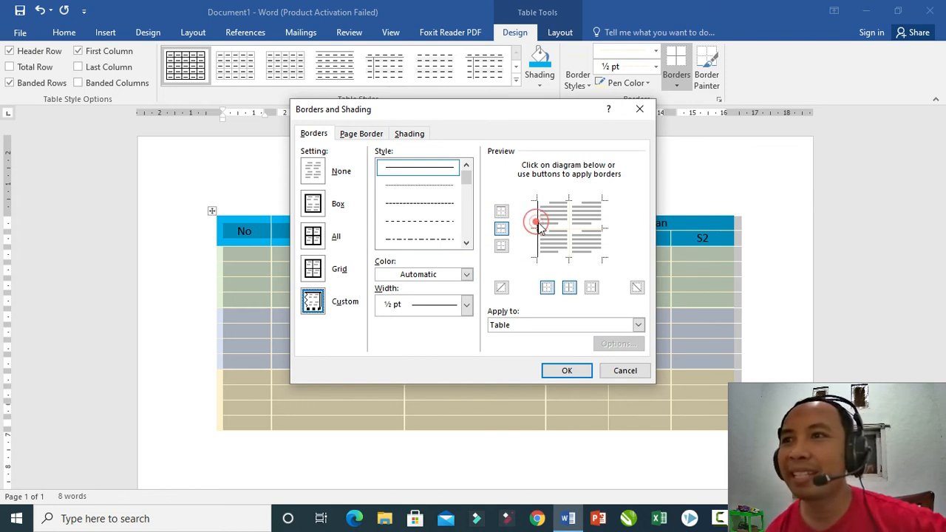
click(568, 216)
click(601, 231)
click(565, 371)
click(415, 190)
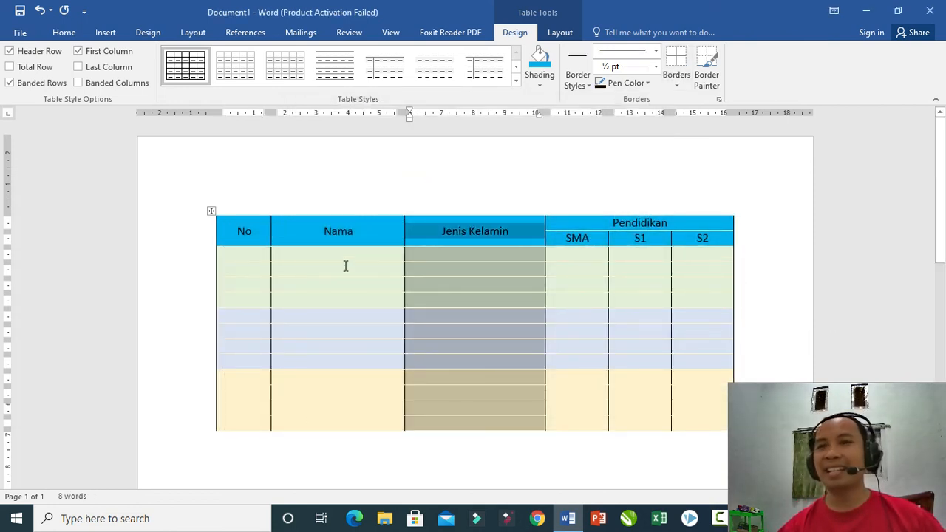
Add solid ½ pt top, inside horizontal and bottom borders to the whole table through Borders and Shading, keeping the vertical lines
drag(244, 251, 704, 422)
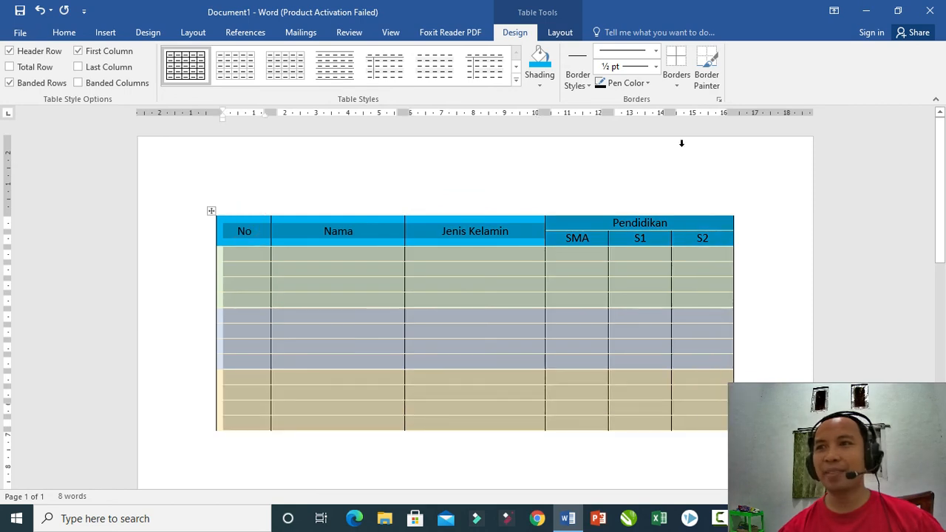
click(677, 85)
click(728, 354)
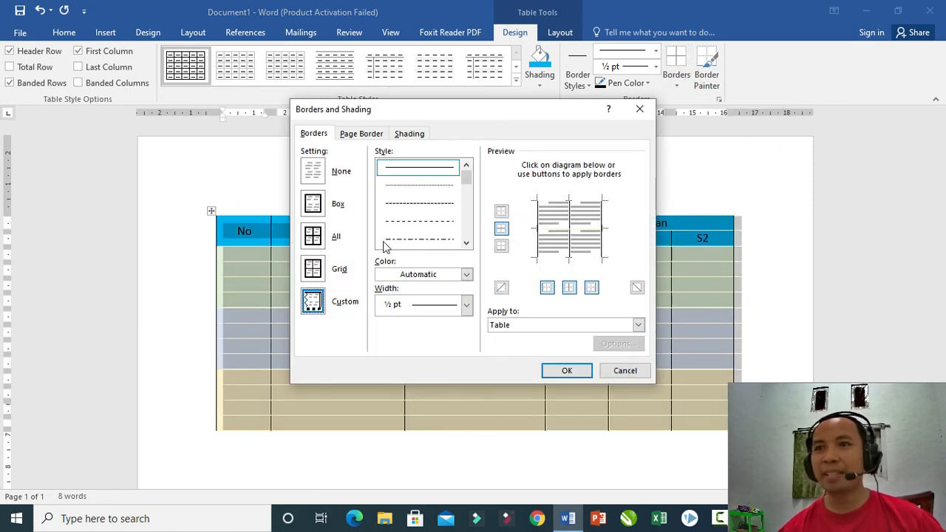
click(558, 199)
click(566, 224)
click(570, 257)
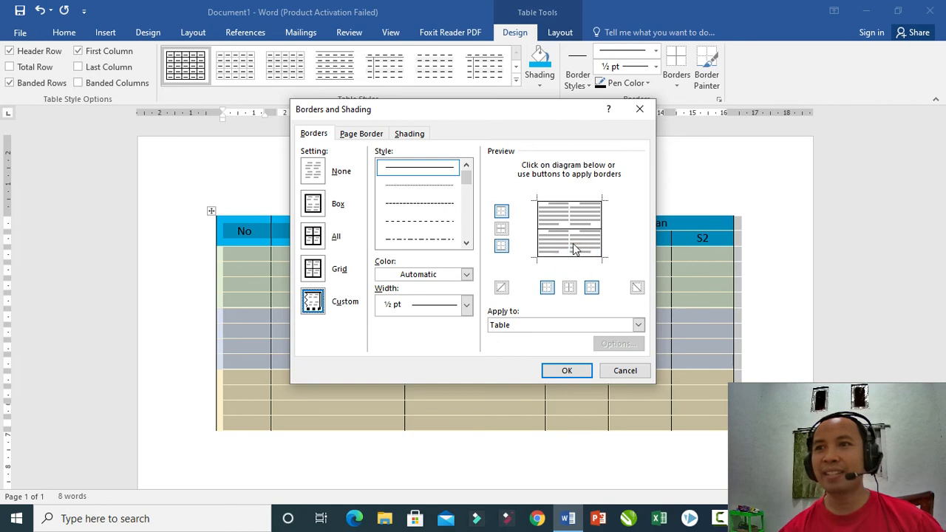
click(566, 238)
click(566, 371)
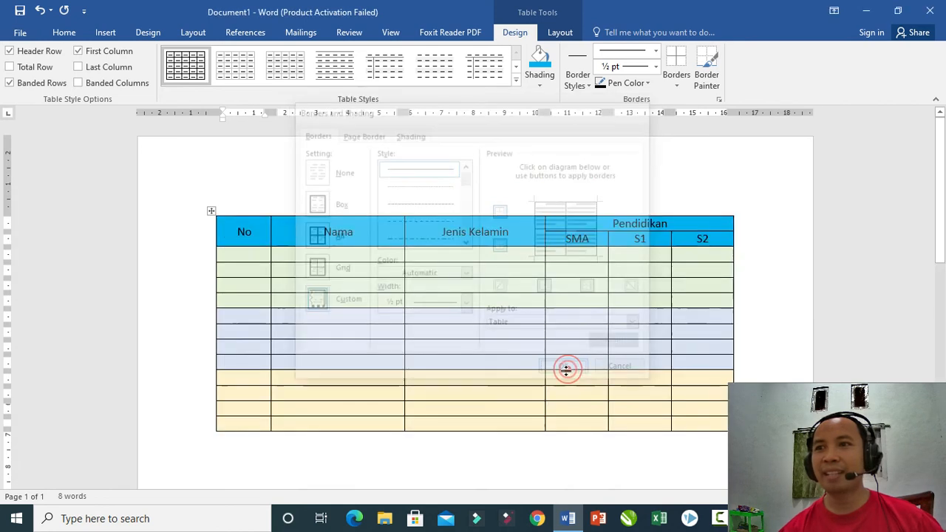
click(303, 253)
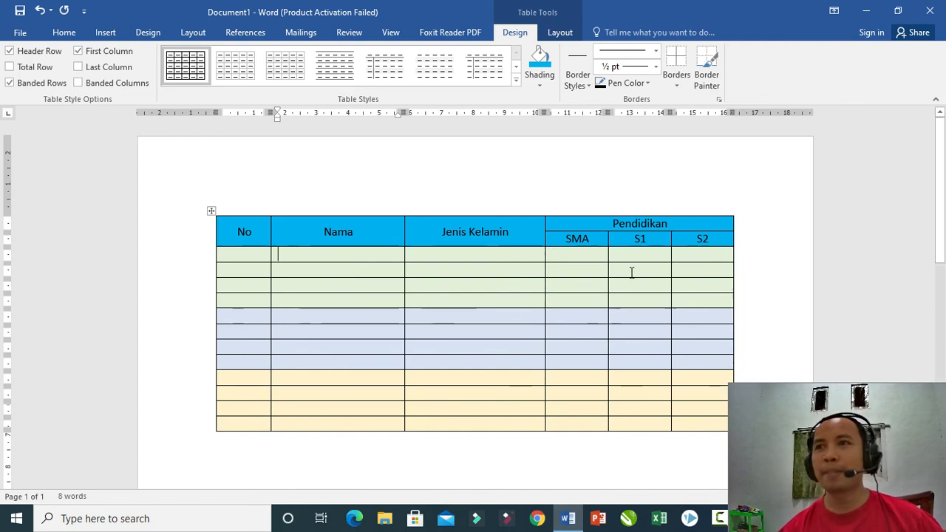
Paint the line below the first data row and the line between the Nama and Jenis Kelamin data columns red
drag(252, 229, 703, 420)
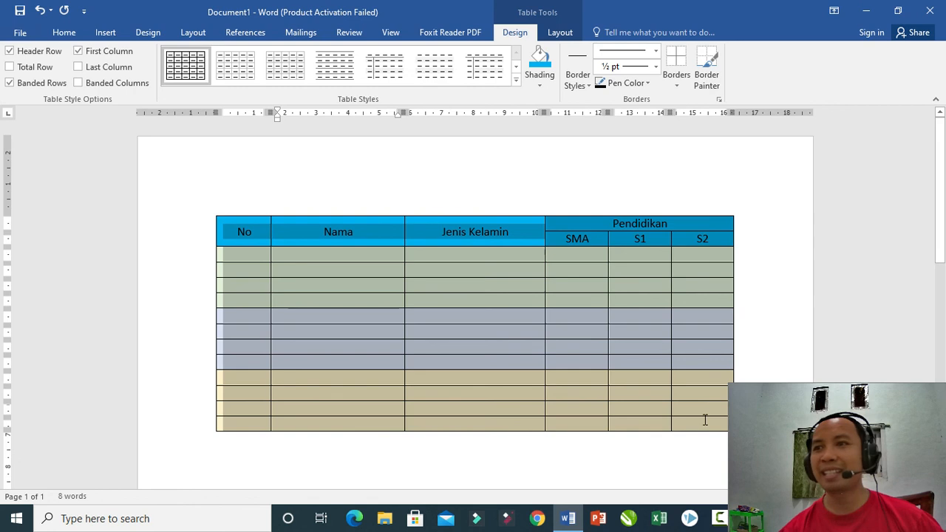
click(632, 83)
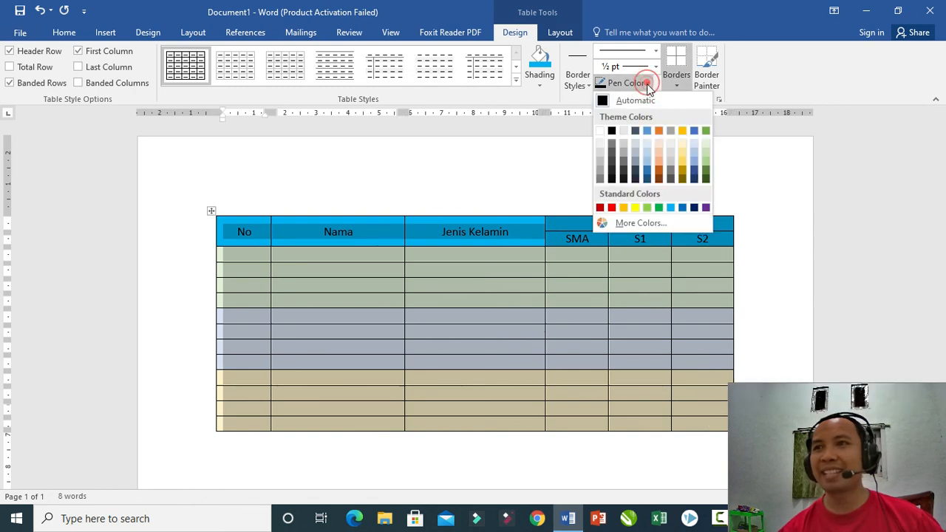
click(611, 208)
drag(244, 263, 691, 255)
drag(405, 252, 399, 421)
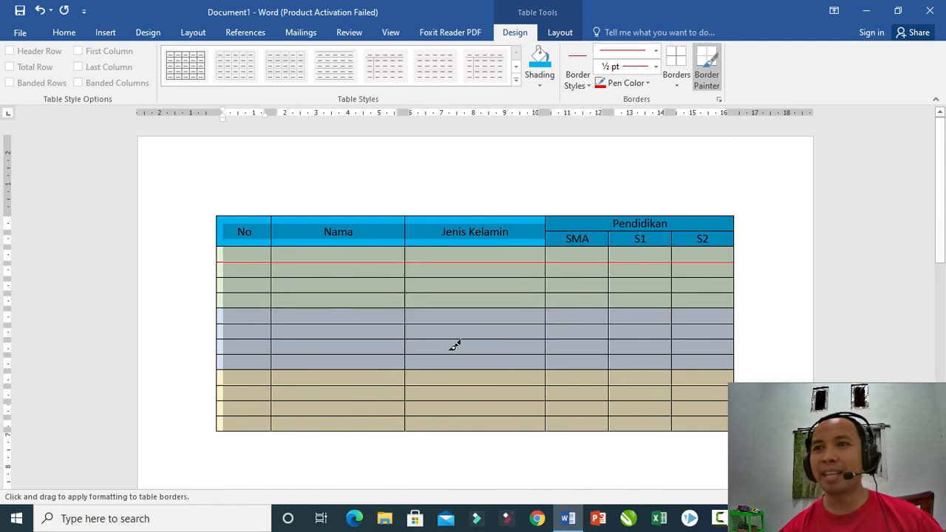
Paint the line between the Jenis Kelamin and SMA columns white, from the second data row down to the last
click(613, 87)
click(598, 131)
drag(545, 271, 536, 407)
drag(555, 270, 550, 423)
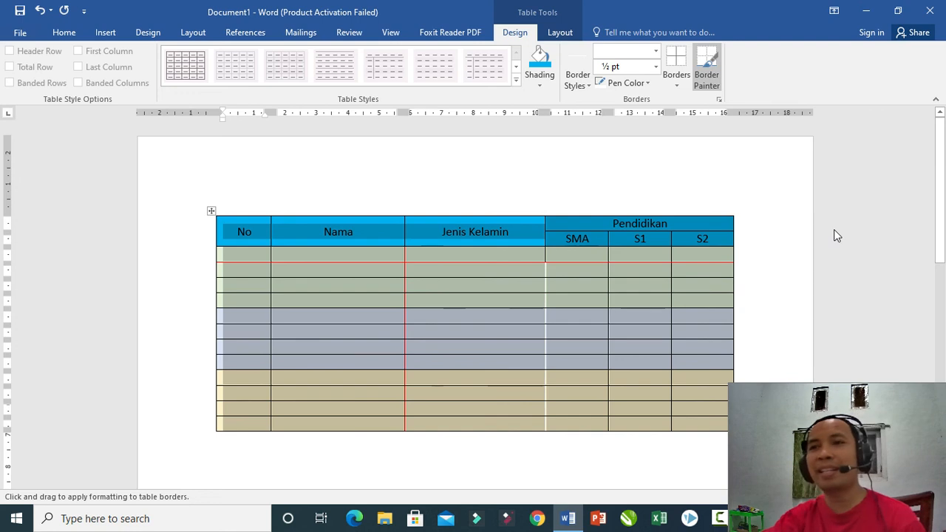
Switch to Notepad, highlight the topic "Mengubah Warna, Style & Ukuran Garis Tabel" and return to Word
key(alt+Tab)
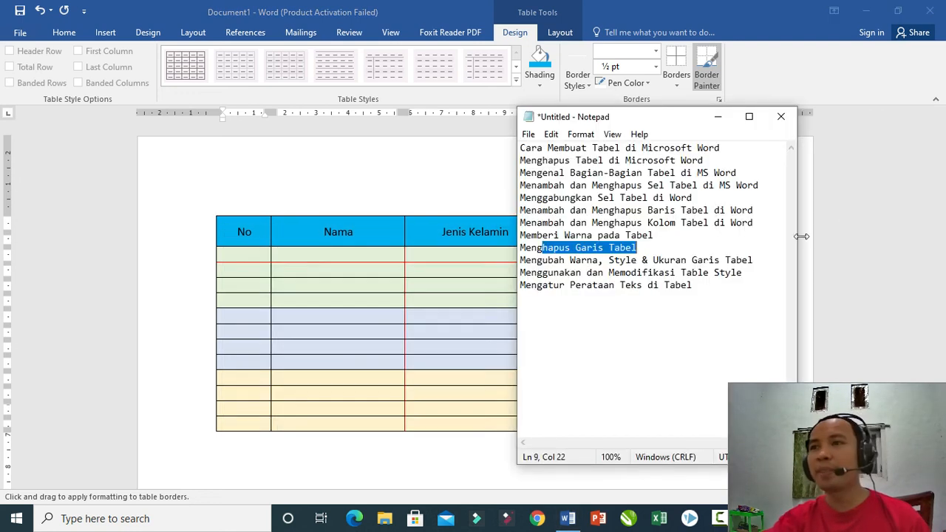
drag(554, 260, 756, 260)
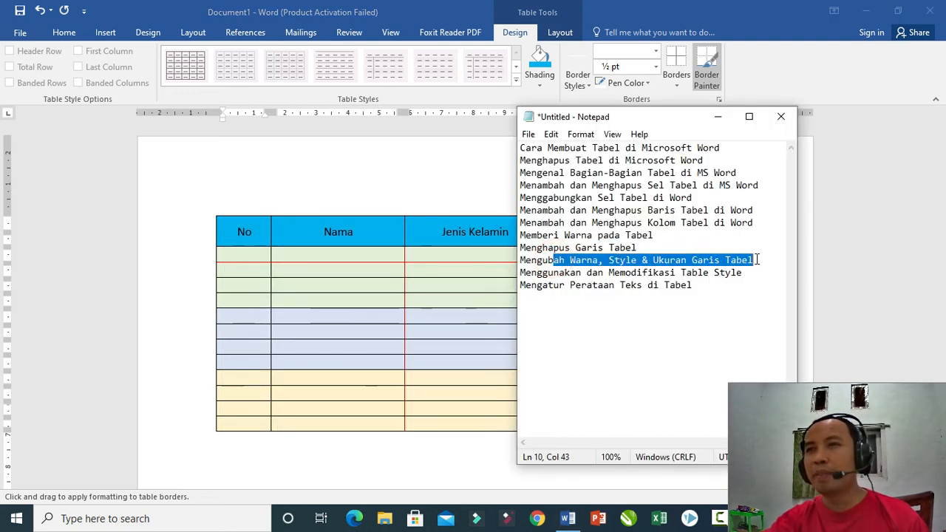
click(878, 220)
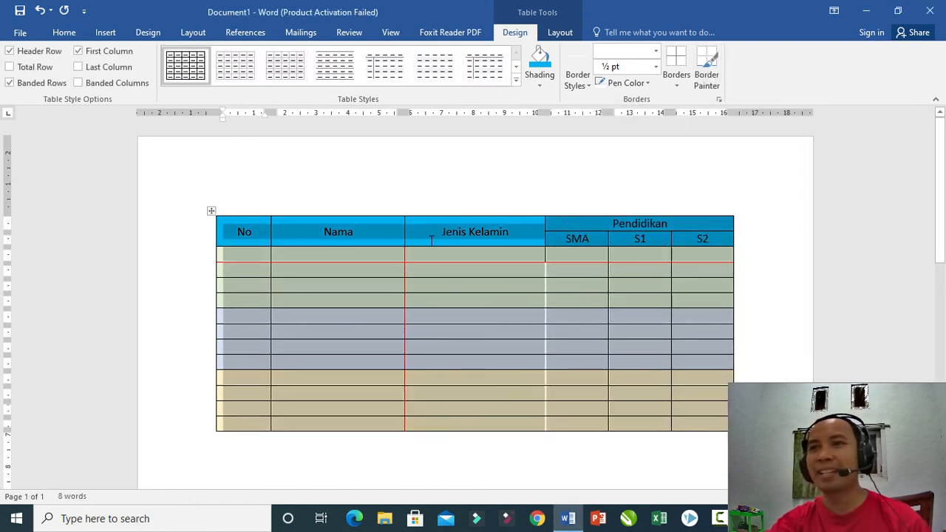
Set all borders of the table's top header row to a 2 ¼ pt width in Borders and Shading
click(317, 226)
click(230, 214)
drag(239, 225, 704, 228)
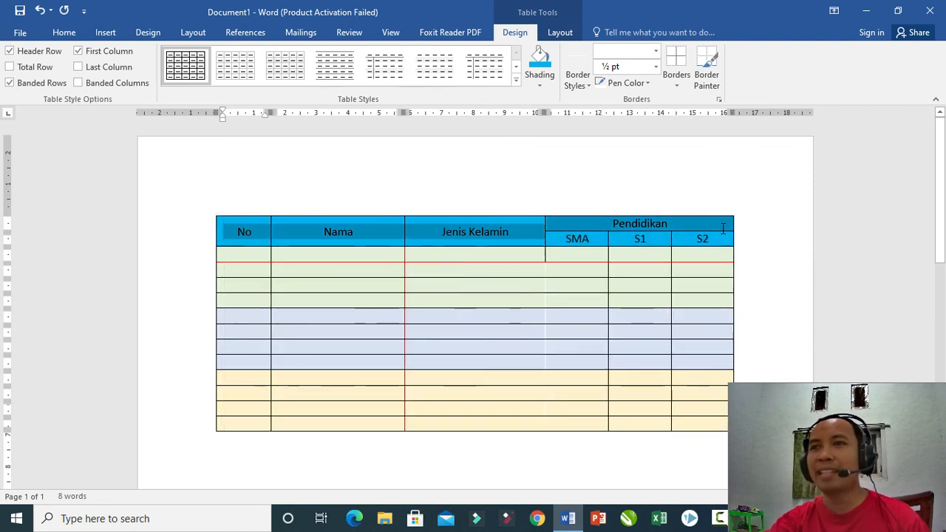
click(676, 80)
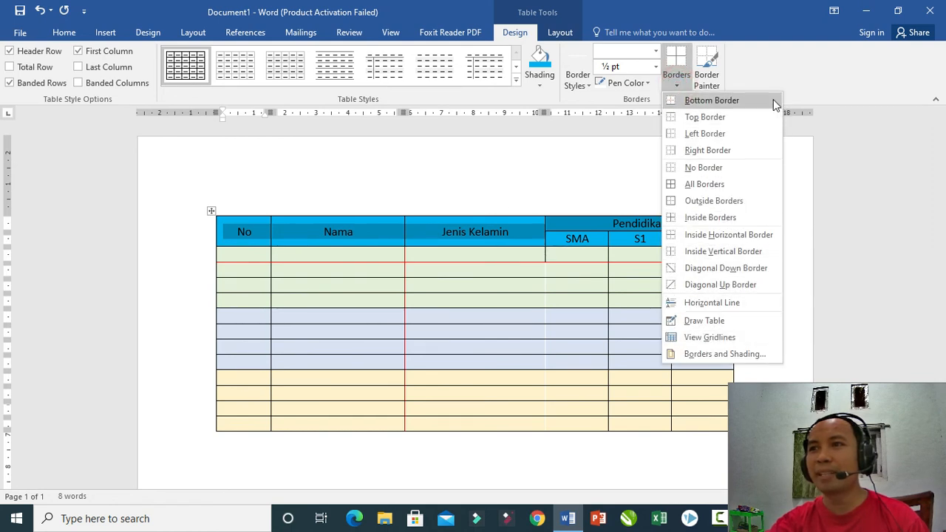
click(515, 32)
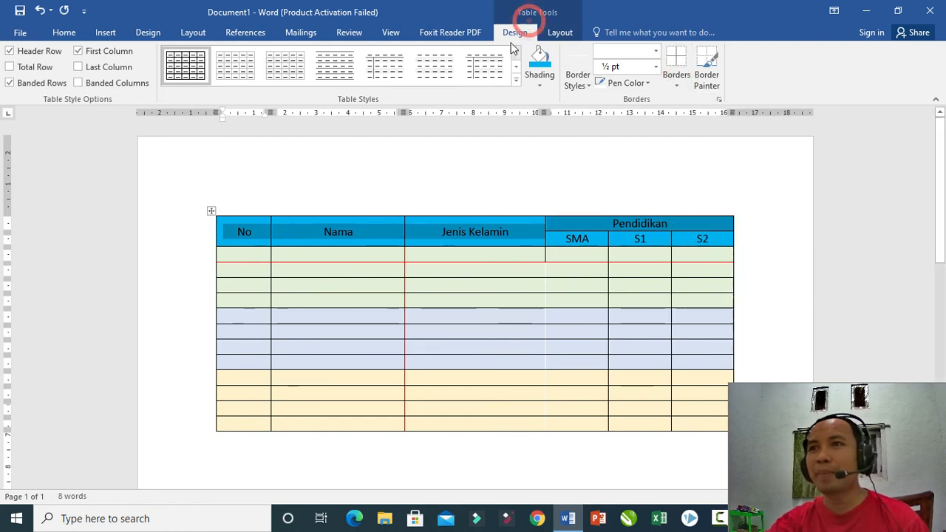
click(677, 81)
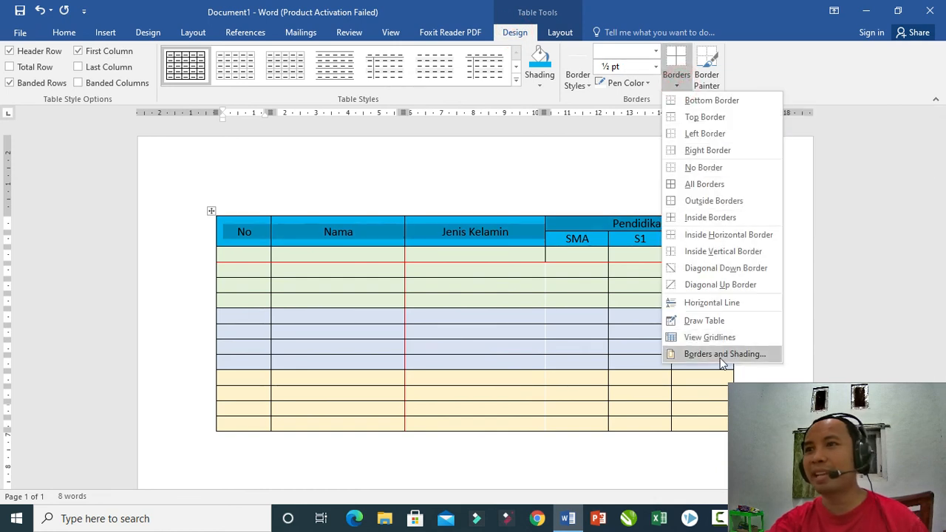
click(722, 357)
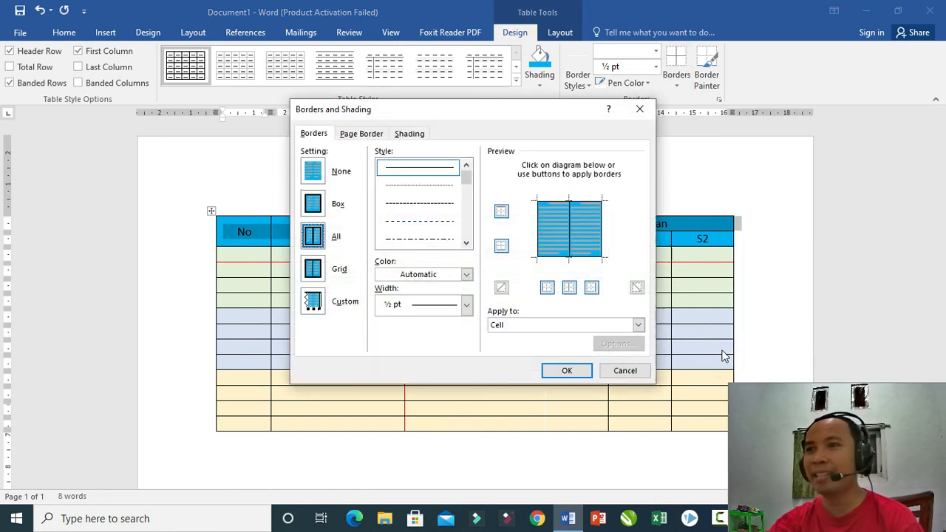
click(465, 306)
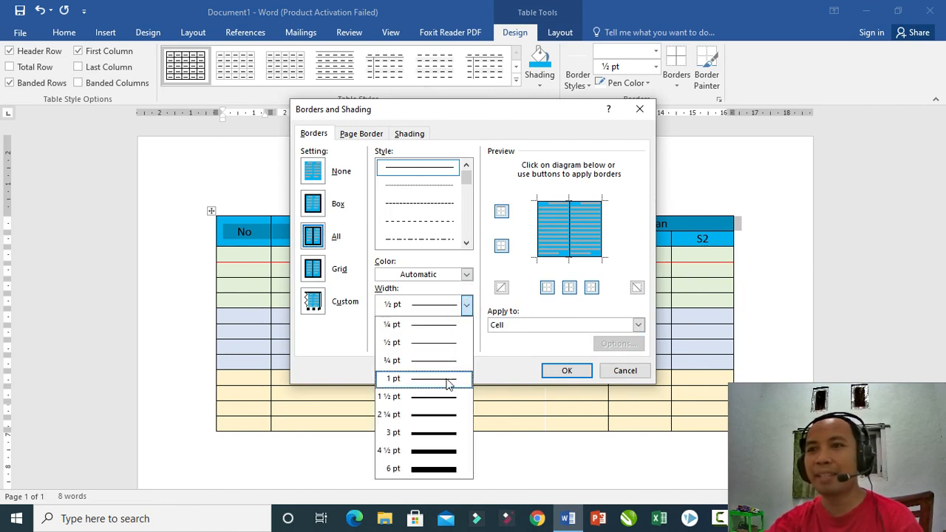
click(444, 416)
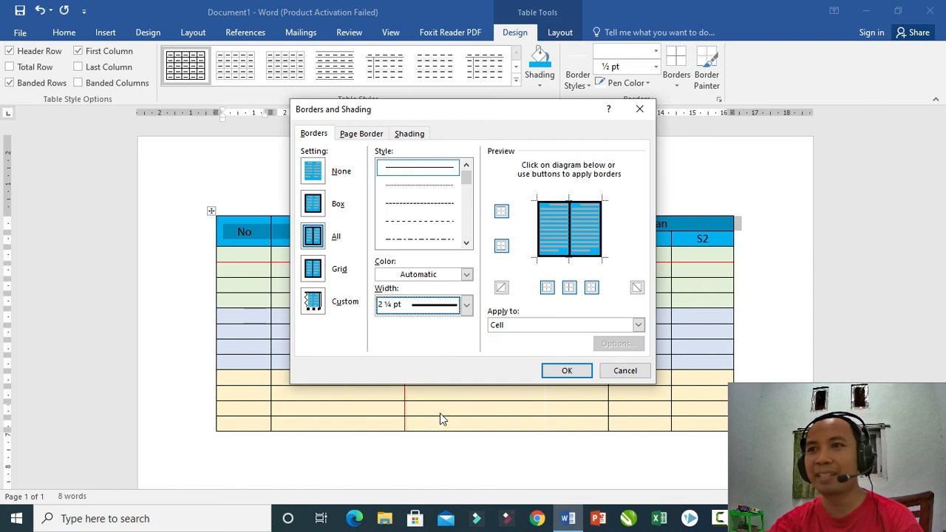
Remove the left, inside vertical, right and bottom lines from the header row's border preview, keeping only the top line
click(558, 202)
click(557, 201)
click(539, 225)
click(569, 229)
click(601, 234)
click(585, 256)
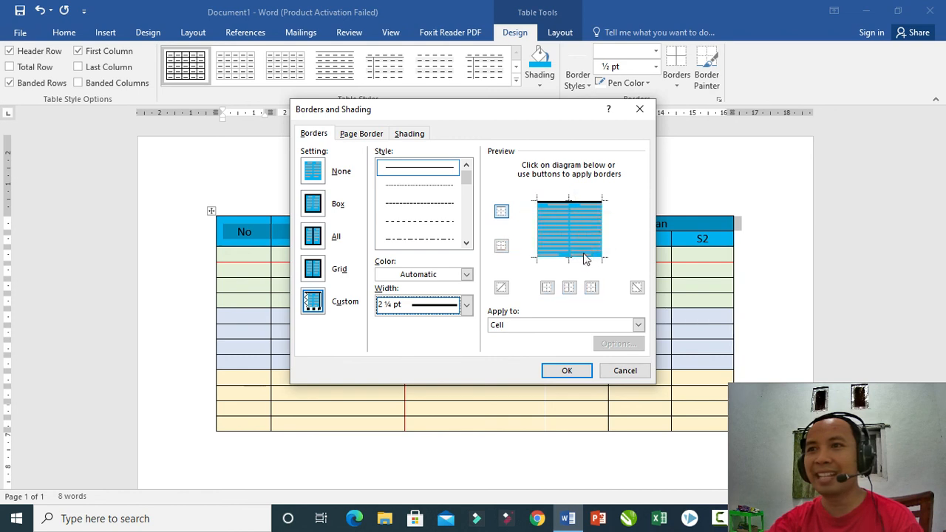
Change the header row's top border to a ½ pt double-line style and apply the border settings
click(466, 275)
click(466, 273)
click(467, 243)
click(467, 243)
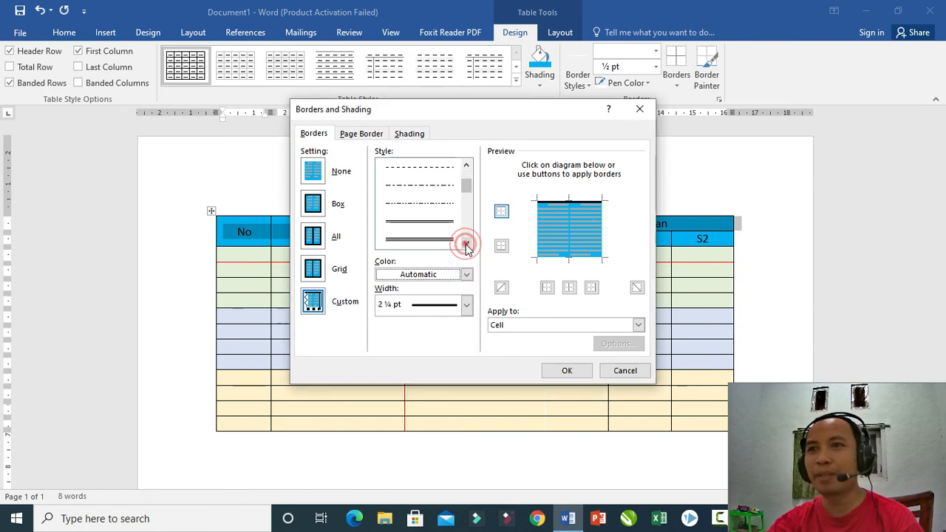
click(436, 235)
click(553, 200)
click(567, 370)
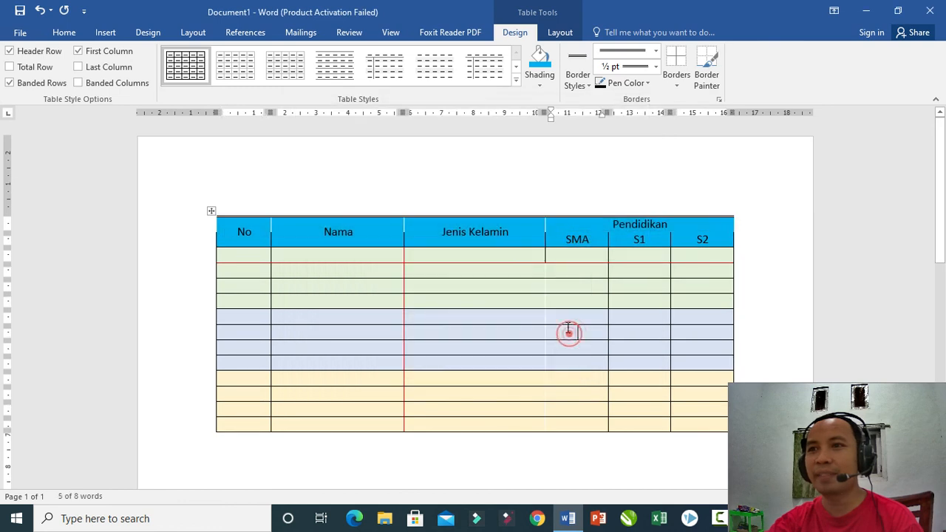
Paint the table's top edge with a solid 3 pt black line using Border Painter
click(577, 332)
drag(253, 223, 696, 424)
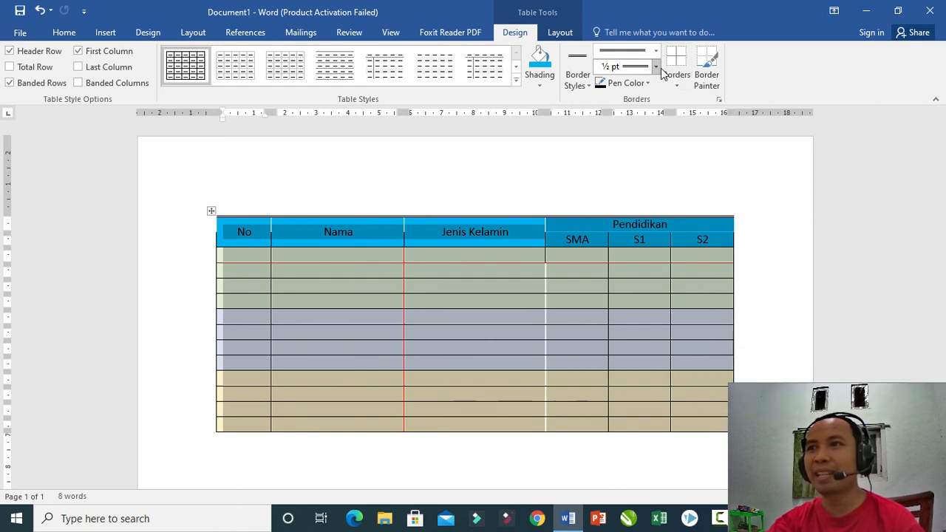
click(472, 227)
click(511, 170)
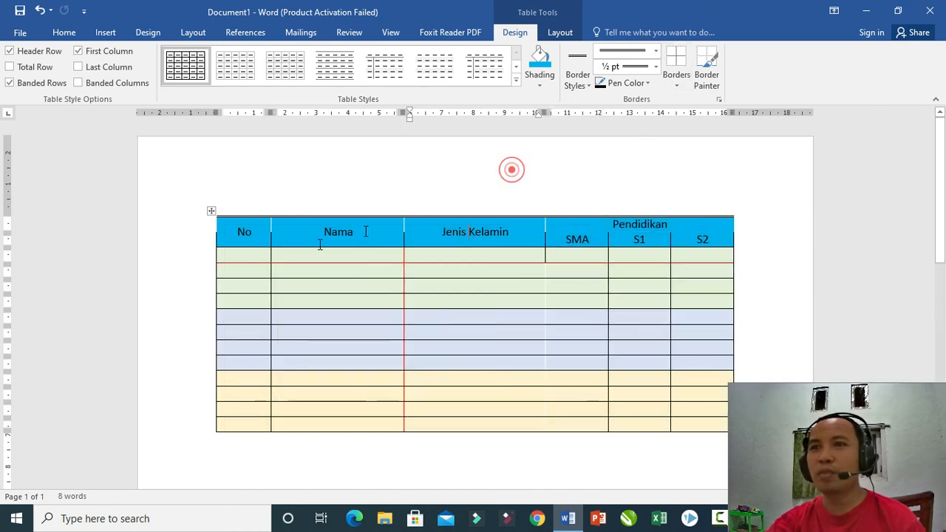
click(249, 226)
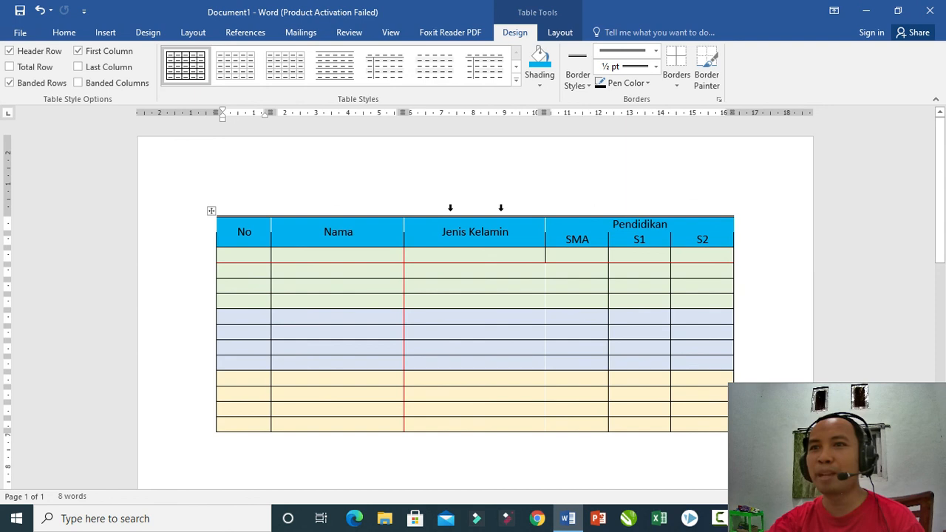
drag(248, 231, 636, 216)
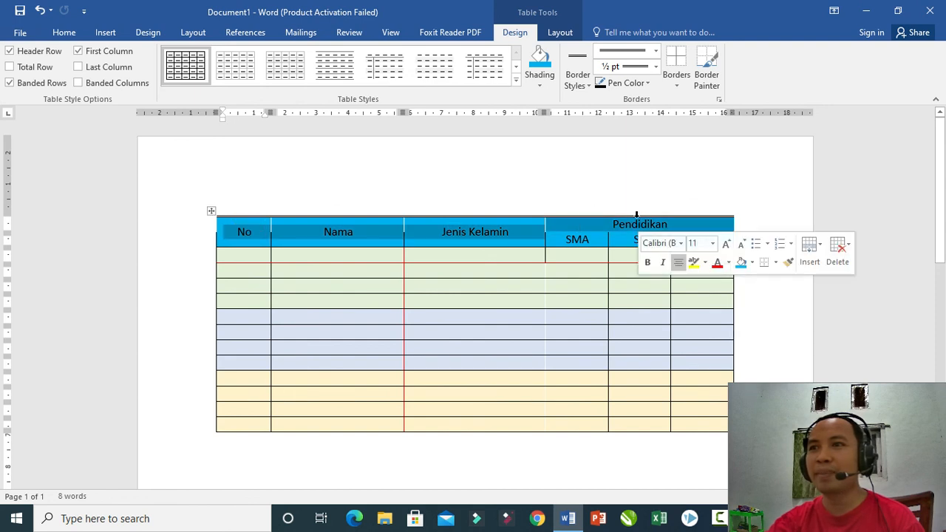
click(655, 50)
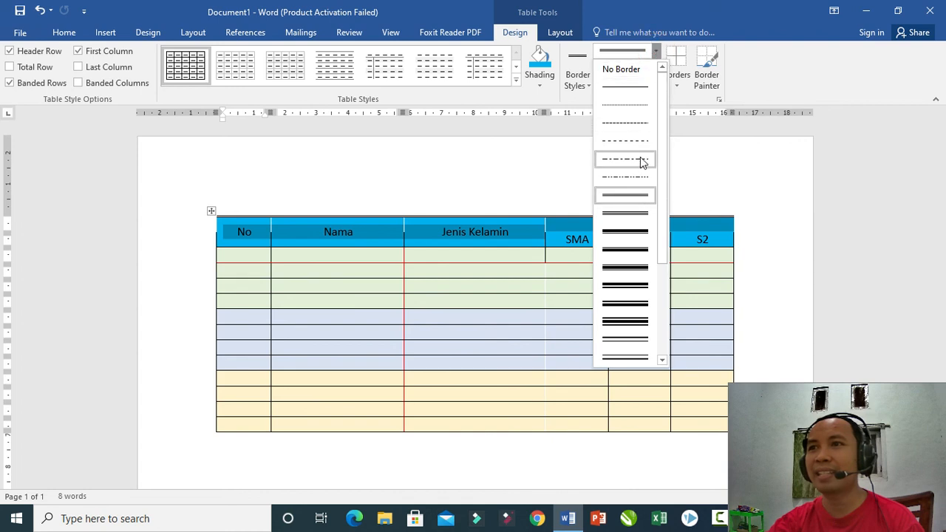
click(632, 87)
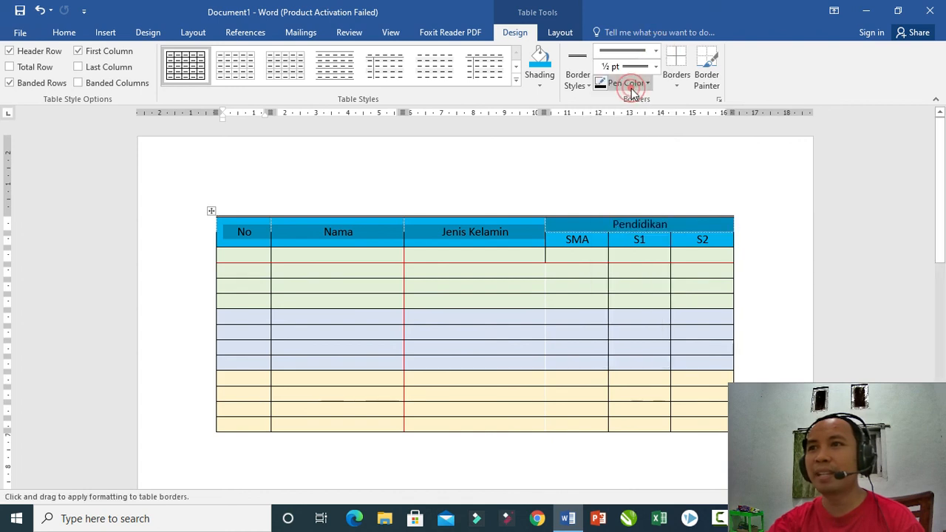
click(656, 67)
click(640, 194)
mouse_move(249, 216)
mouse_down()
mouse_move(654, 214)
mouse_move(714, 194)
mouse_up()
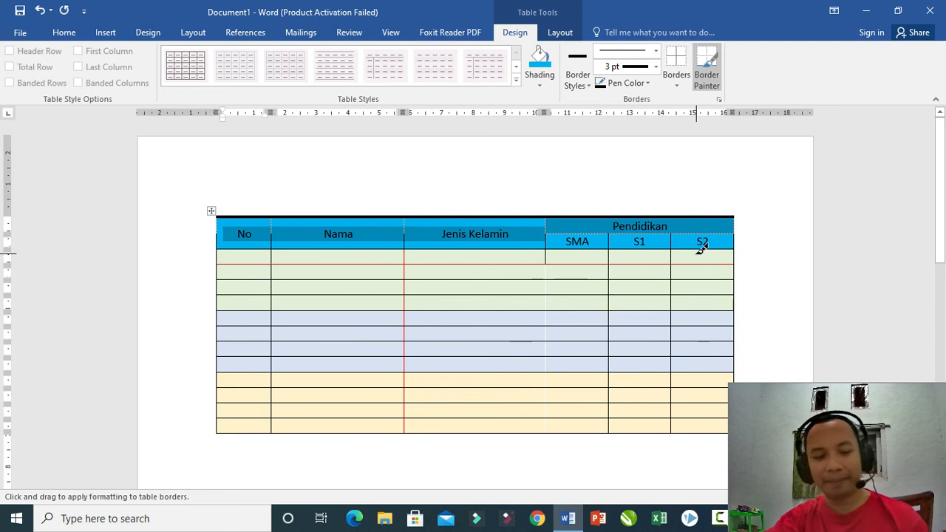
Switch to Notepad, highlight the topics on Table Style and "Mengatur Perataan Teks di Tabel", and return to Word
key(alt+Tab)
drag(565, 273, 758, 283)
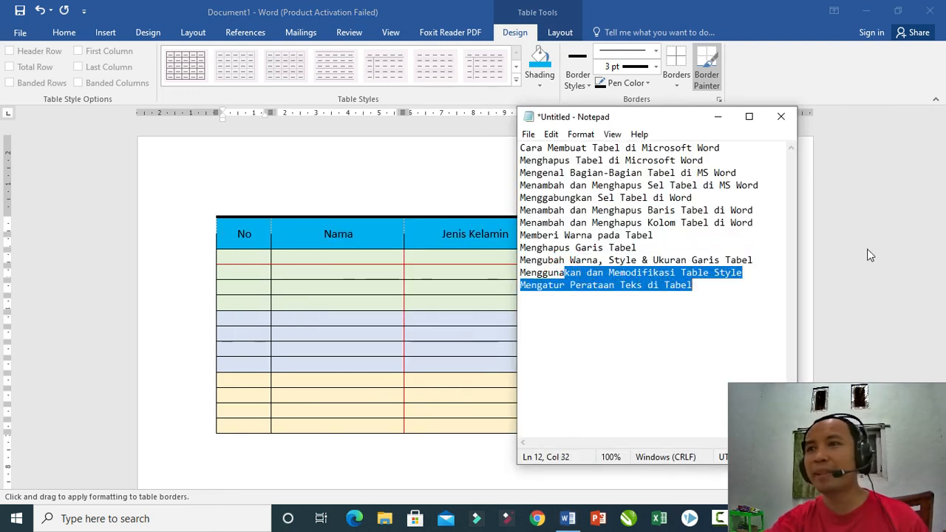
key(alt+Tab)
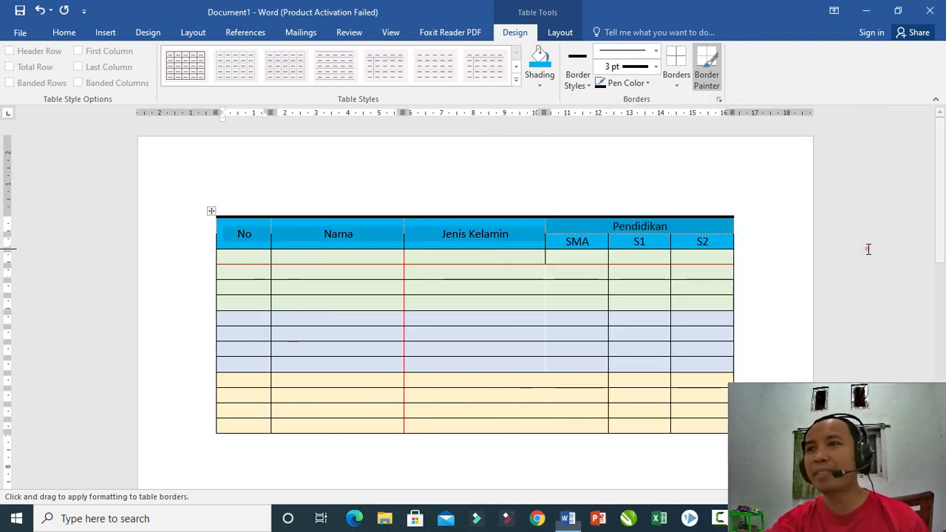
Apply the blue grid table style with a solid blue header row and light blue banded rows to the whole table
key(Escape)
click(210, 214)
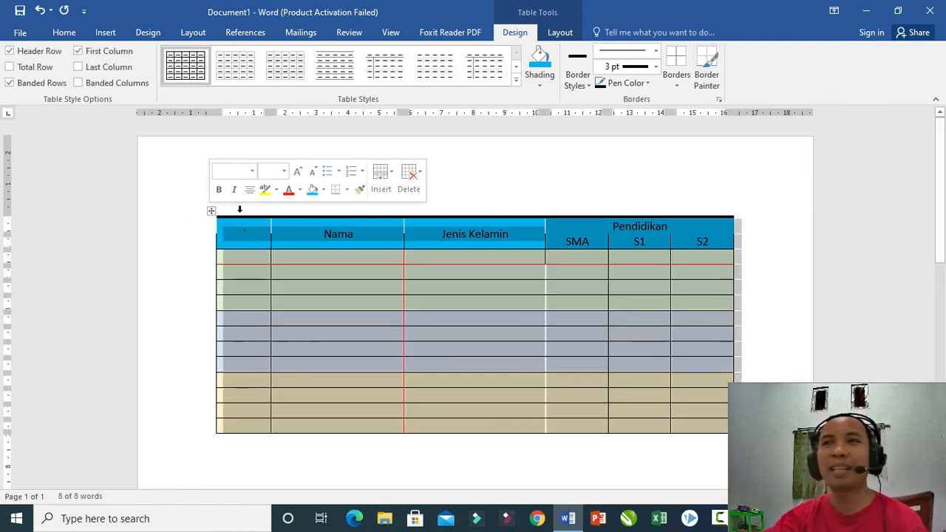
click(516, 81)
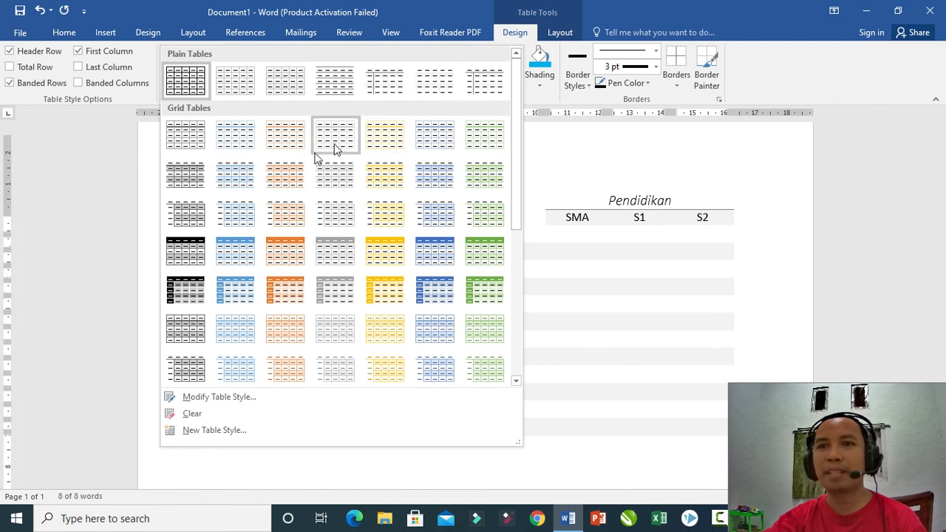
click(424, 261)
click(432, 162)
click(534, 211)
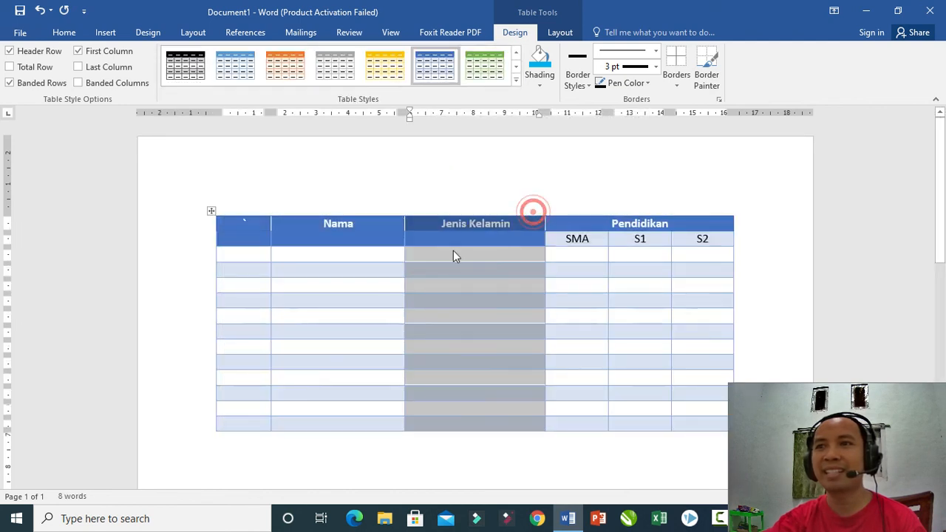
Replace the stray character in the first header cell with "No"
click(453, 249)
click(464, 223)
double_click(465, 223)
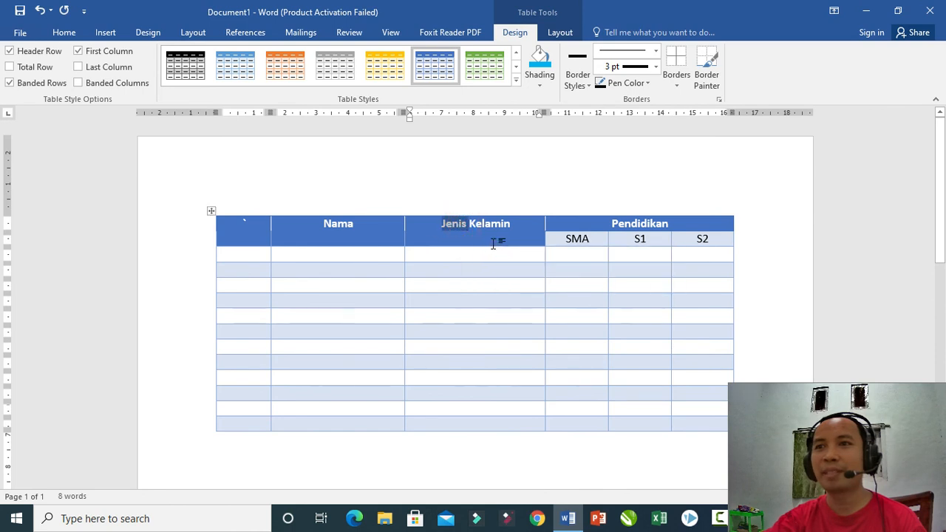
click(494, 242)
drag(227, 219, 318, 221)
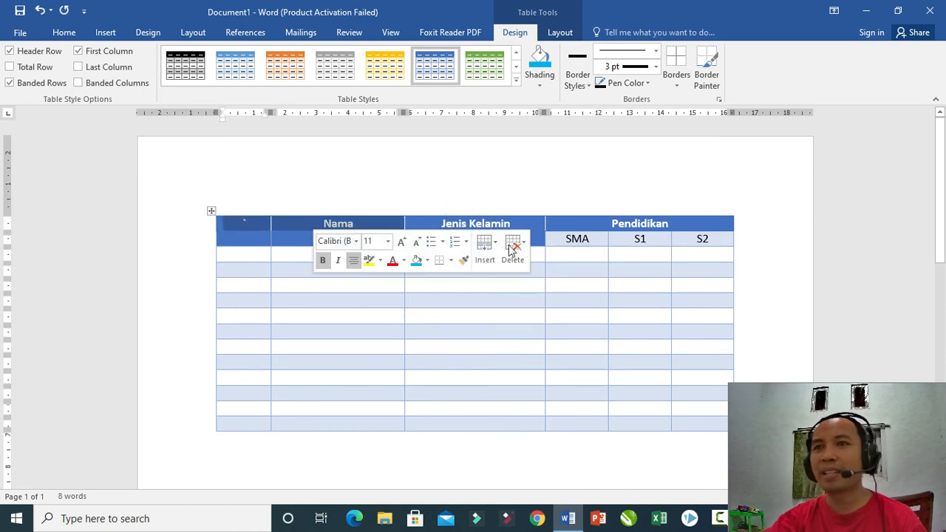
click(241, 223)
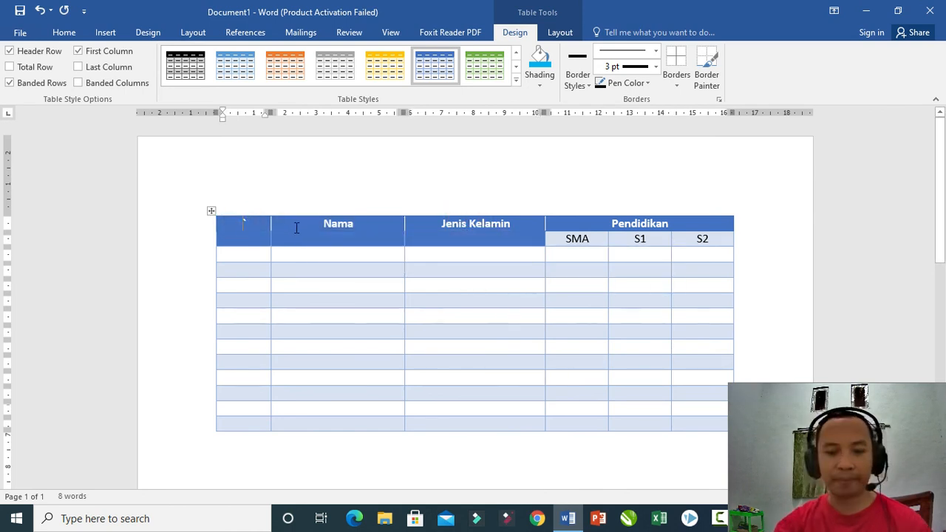
text(No)
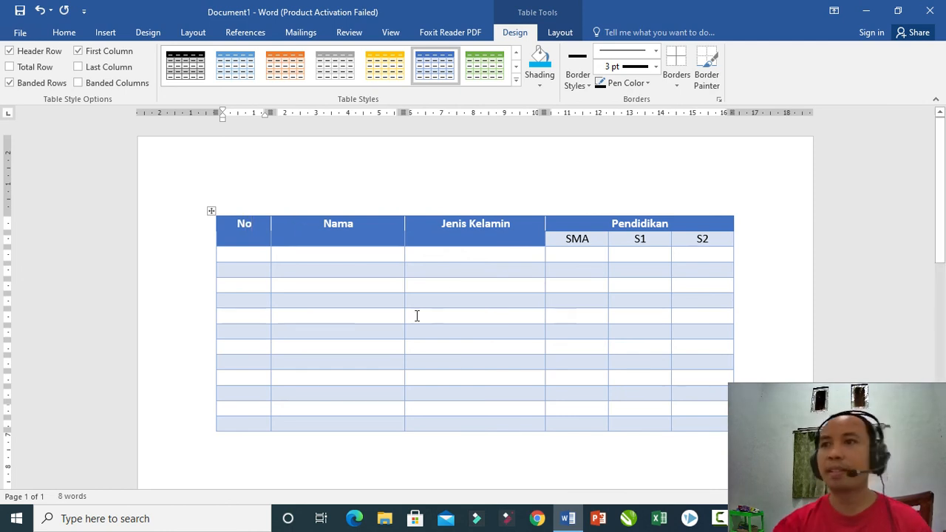
Switch to Notepad, place the cursor in the topic "Mengatur Perataan Teks di Tabel" and return to Word
key(alt+Tab)
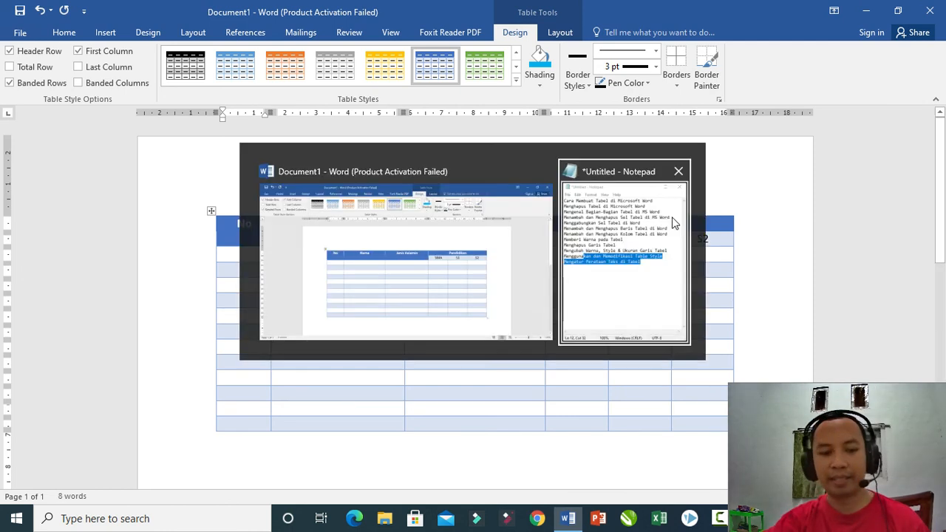
click(633, 320)
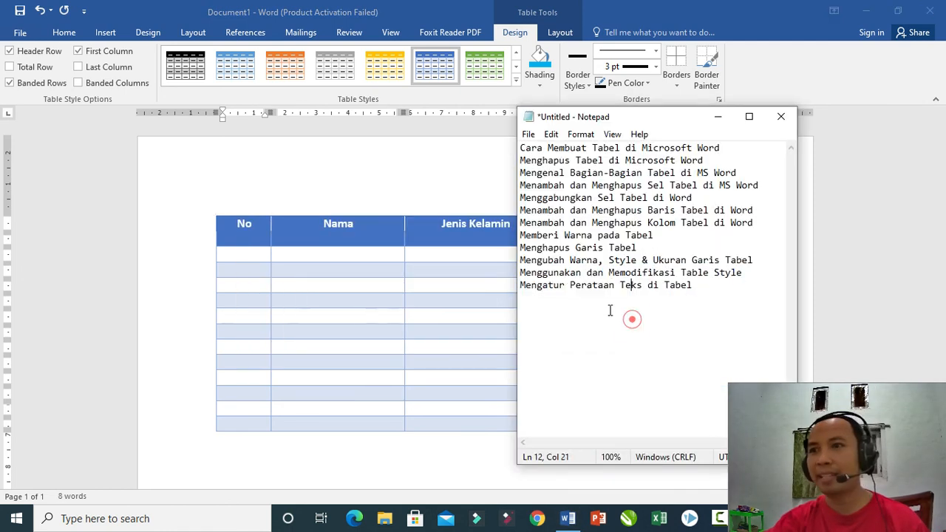
click(433, 224)
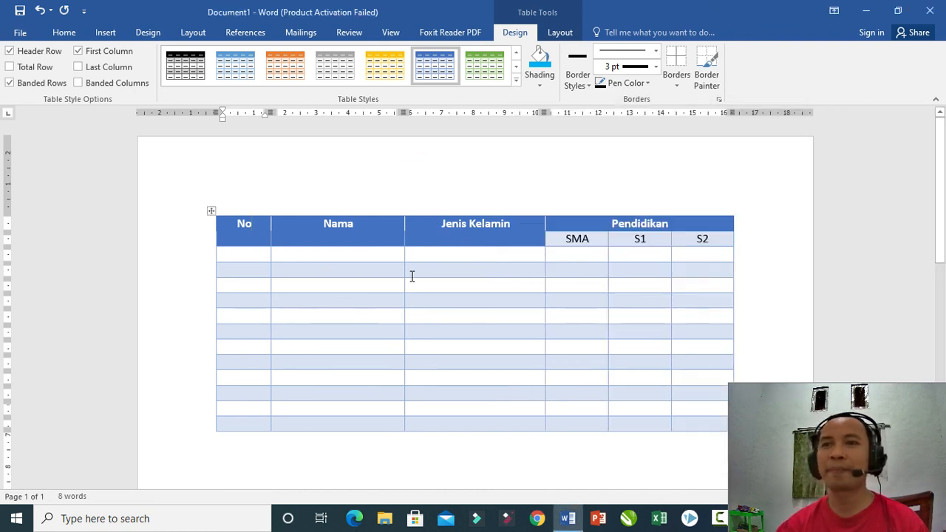
Enter four people's full names down the Nama column, starting in the second row below the headings
click(362, 268)
text(Adi Purnomo)
key(Tab)
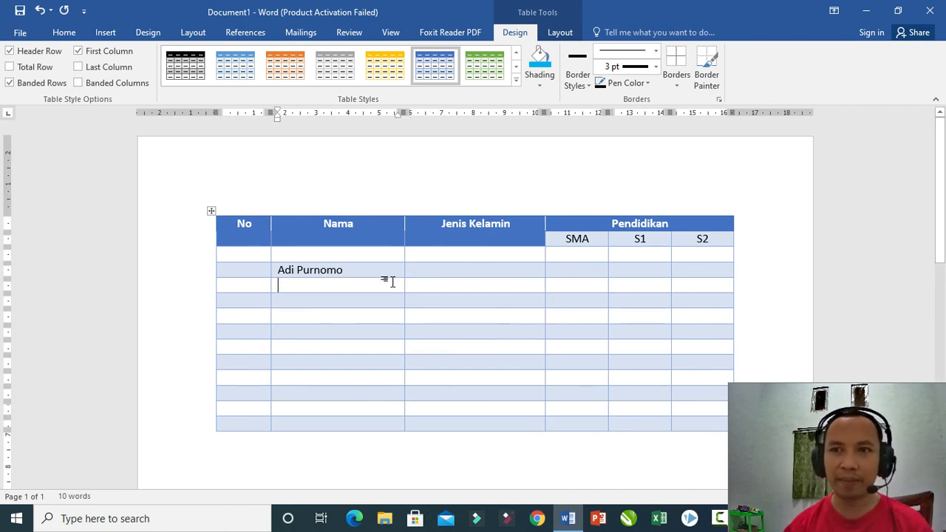
text(Budi hartono)
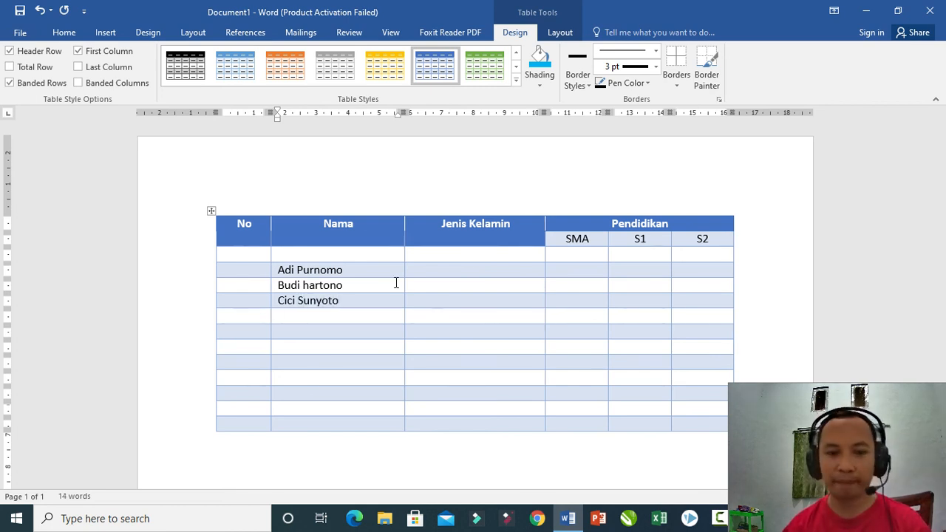
text(Didi haryono)
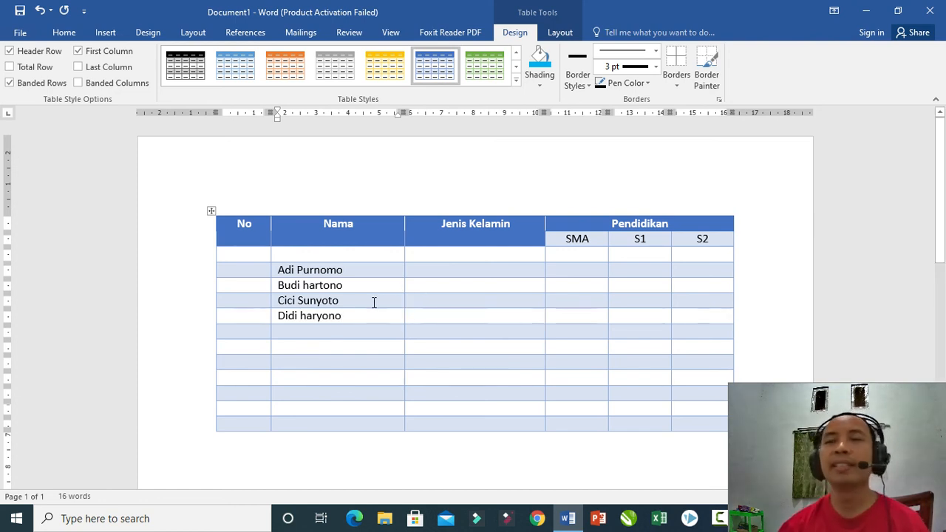
Centre the four names horizontally in the Nama column
drag(330, 270, 340, 319)
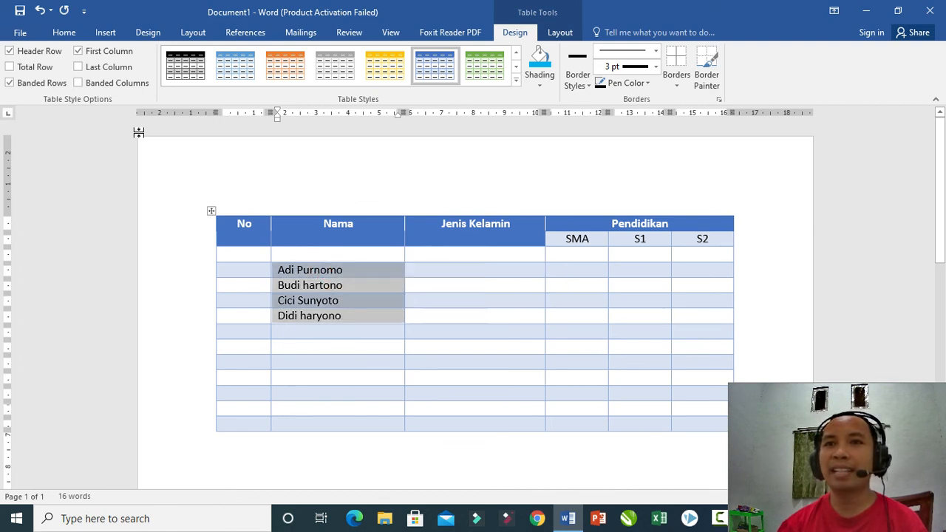
click(73, 34)
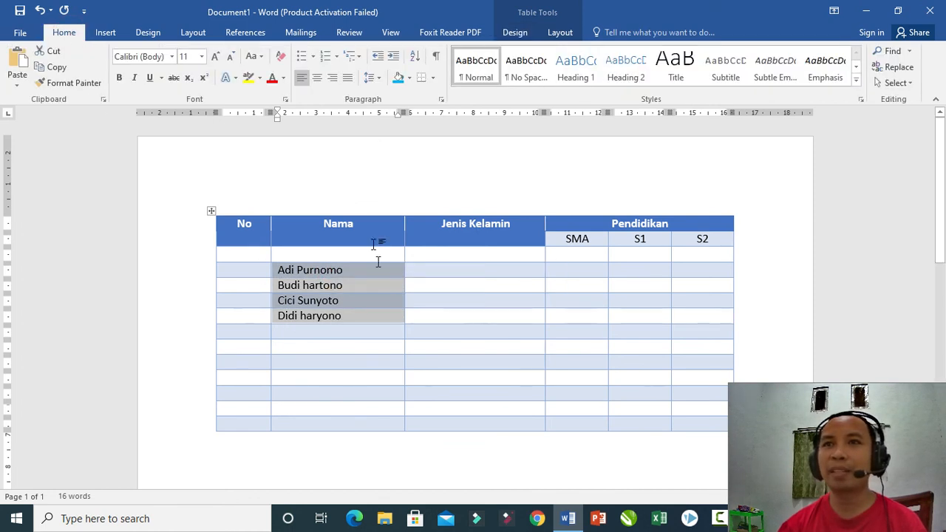
click(318, 83)
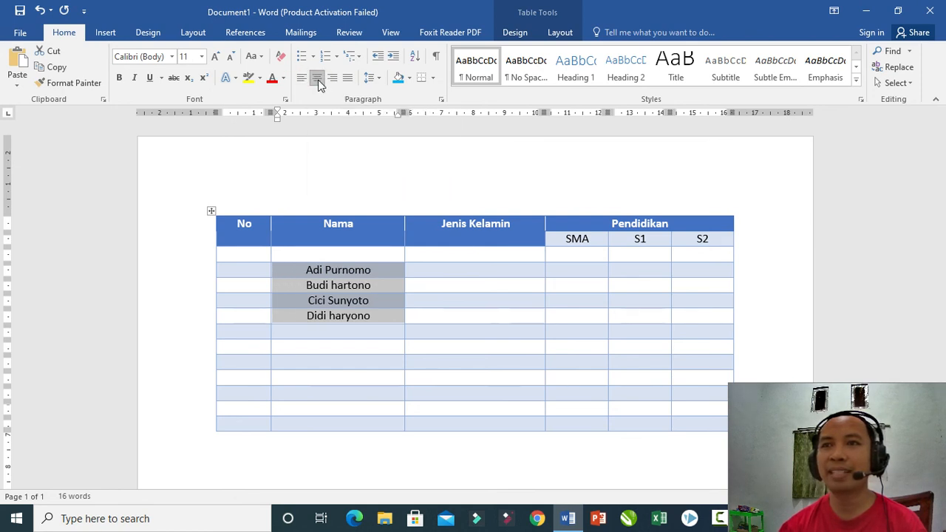
Left-align the four names in the Nama column
click(301, 79)
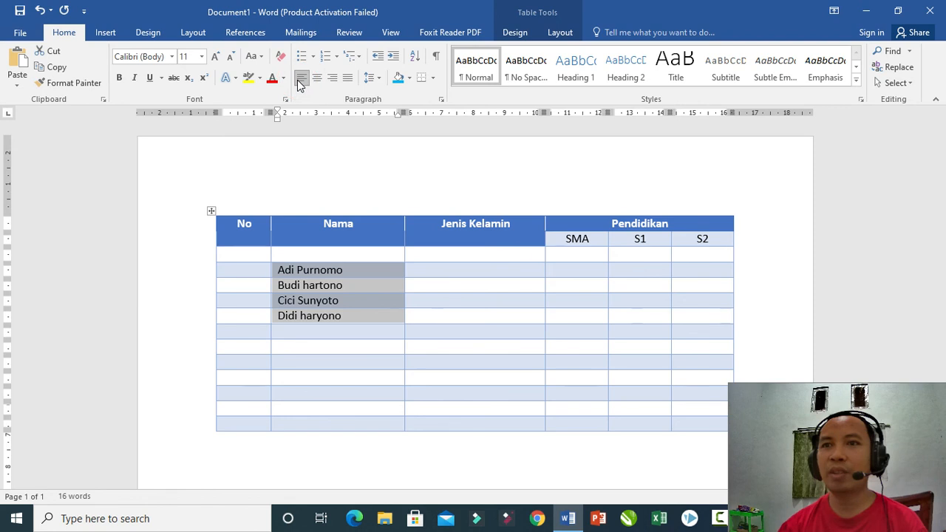
mouse_move(278, 120)
mouse_down()
mouse_move(310, 121)
mouse_move(276, 130)
mouse_up()
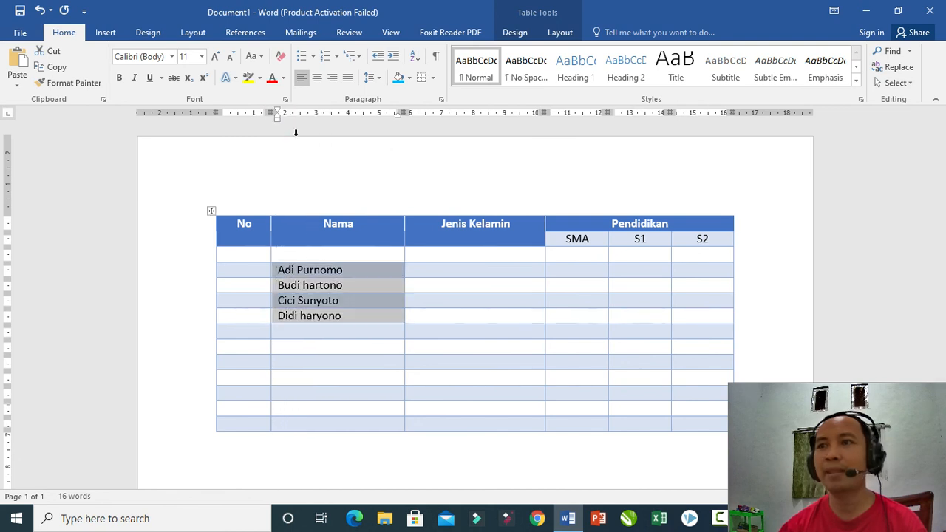
Mark the education columns with "v": SMA for the first person, S1 for the second and third, and S2 for the fourth
click(591, 273)
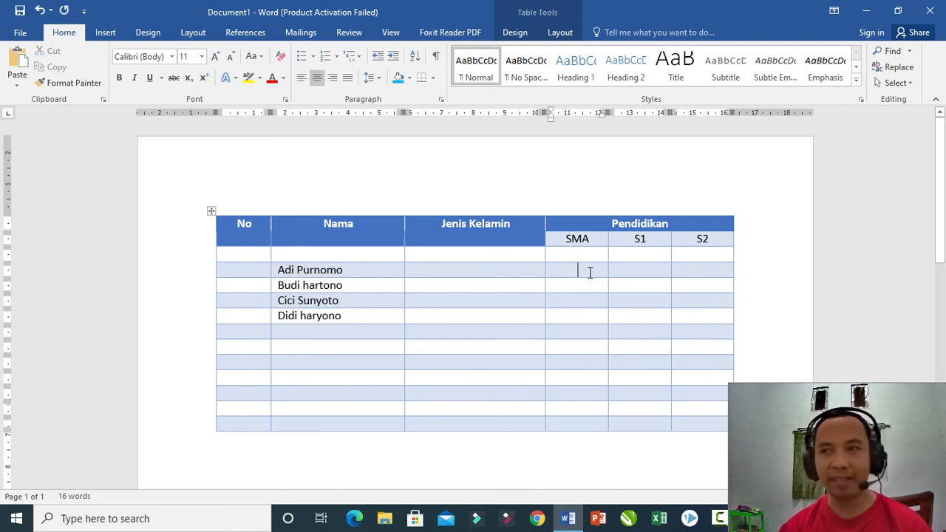
click(637, 289)
text(v)
click(627, 300)
text(v)
click(698, 302)
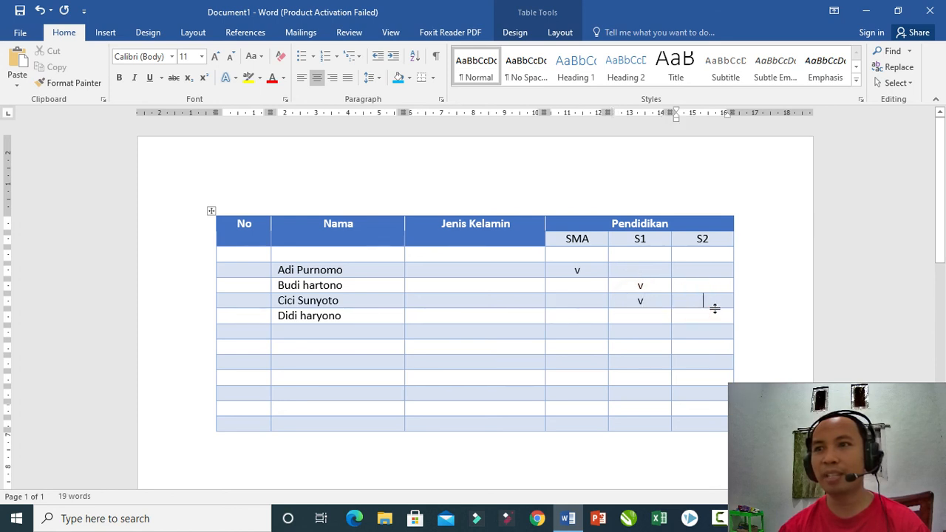
text(v)
click(510, 330)
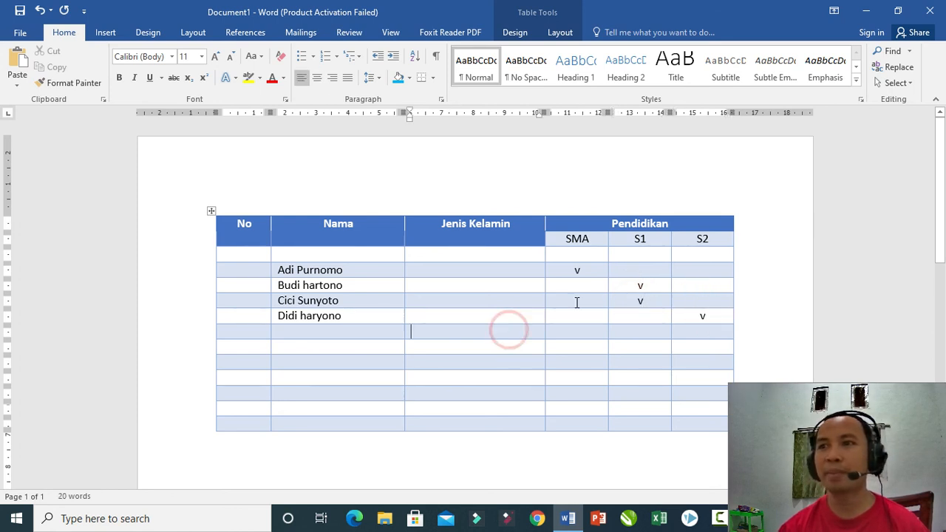
Left-align the "v" marks in the SMA, S1 and S2 cells of the four people's rows
mouse_move(580, 267)
mouse_down()
mouse_move(703, 301)
mouse_move(703, 318)
mouse_up()
click(302, 77)
click(779, 265)
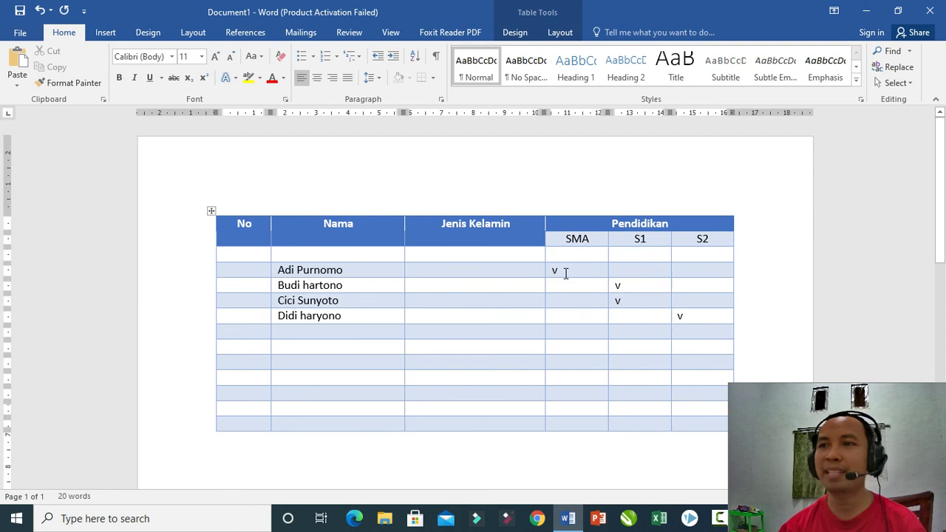
Centre the "v" marks horizontally in the SMA, S1 and S2 cells of the four people's rows
drag(566, 274, 682, 312)
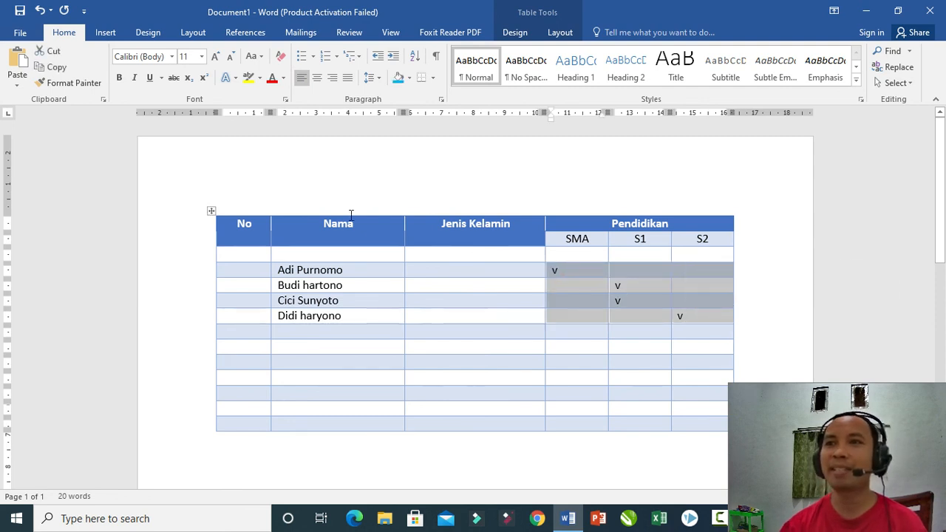
click(317, 78)
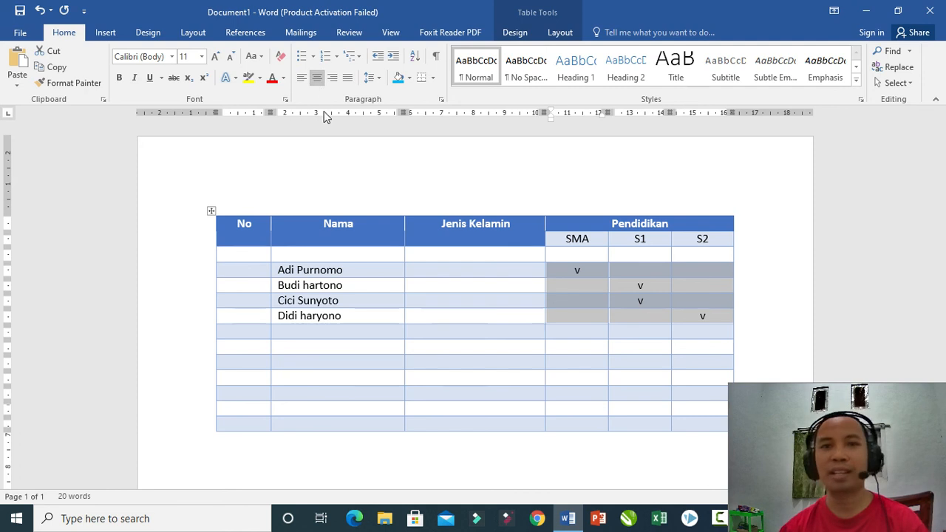
mouse_move(412, 196)
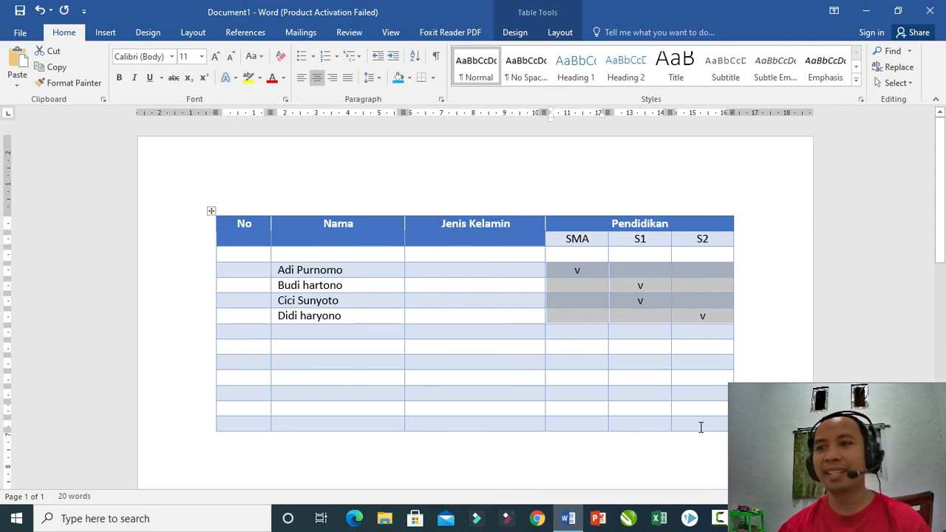
Check the topic list in Notepad, return to Word and place the cursor in the Jenis Kelamin heading cell
key(alt+Tab)
key(alt+Tab)
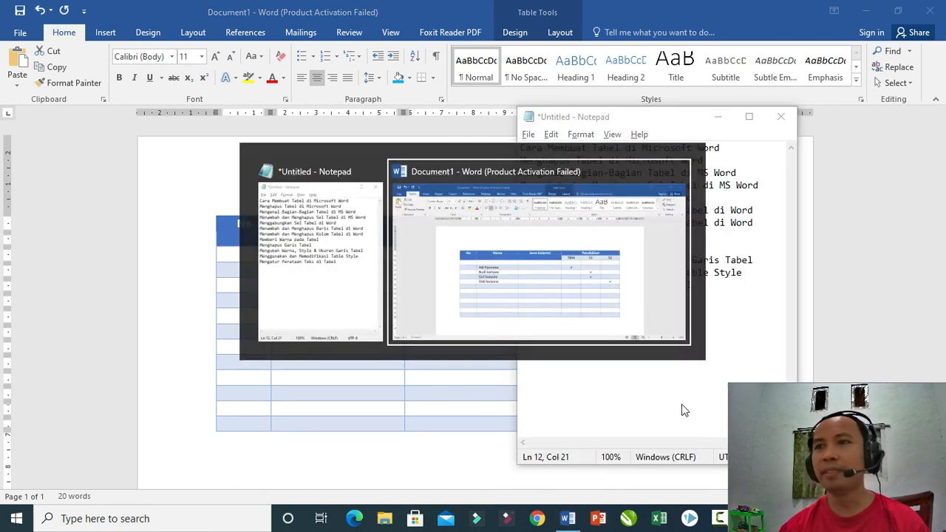
click(320, 198)
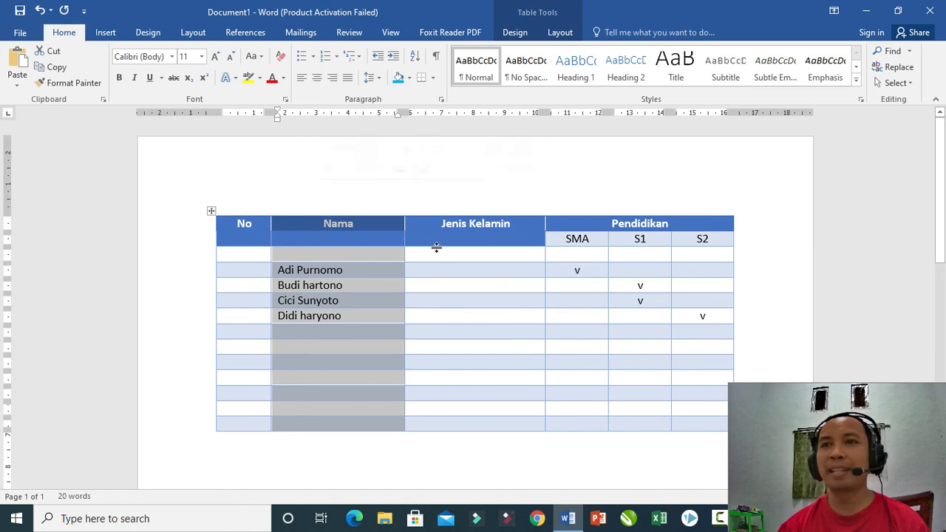
click(478, 235)
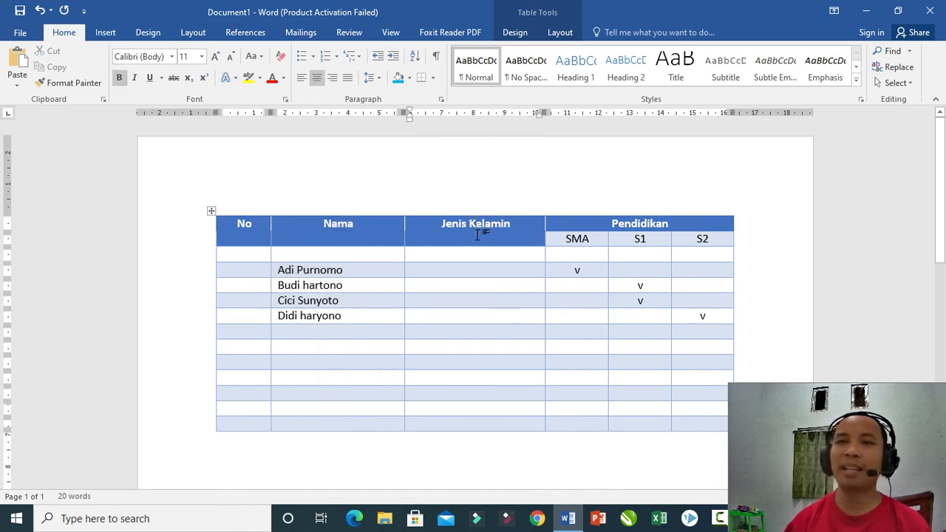